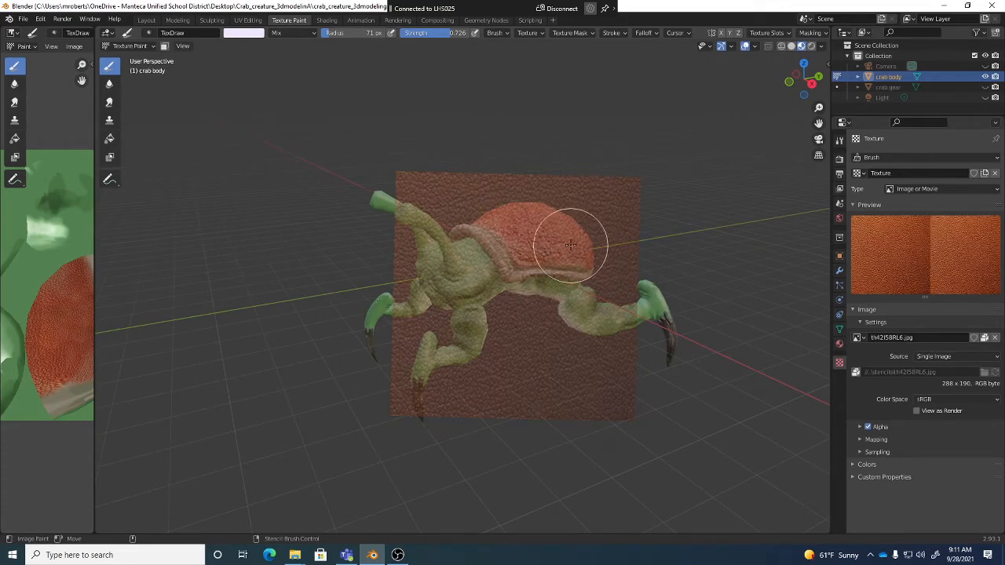
- Unlink the leather texture from the brush and set the brush texture mapping to View Plane
left_click(529, 33)
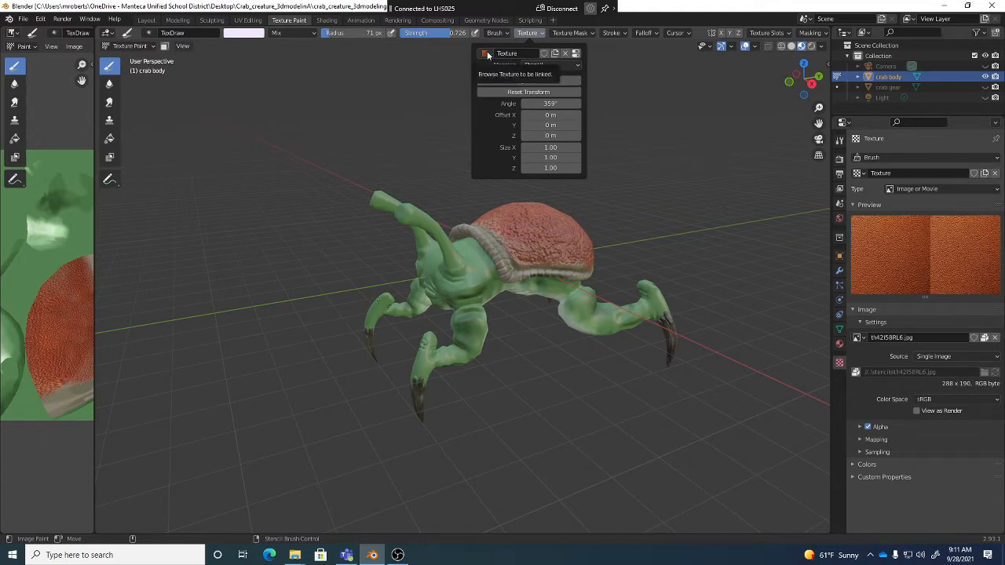
left_click(567, 54)
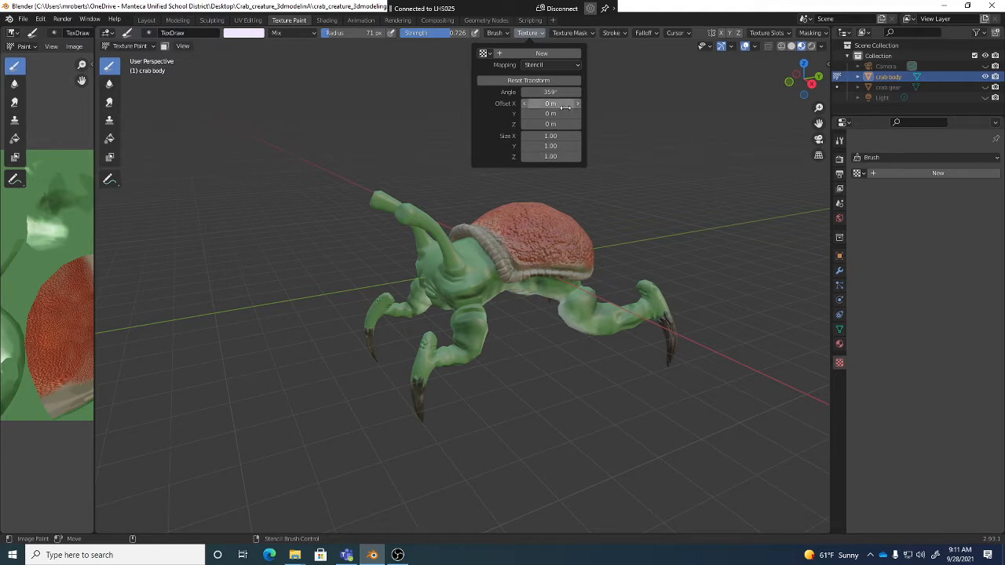
left_click(557, 64)
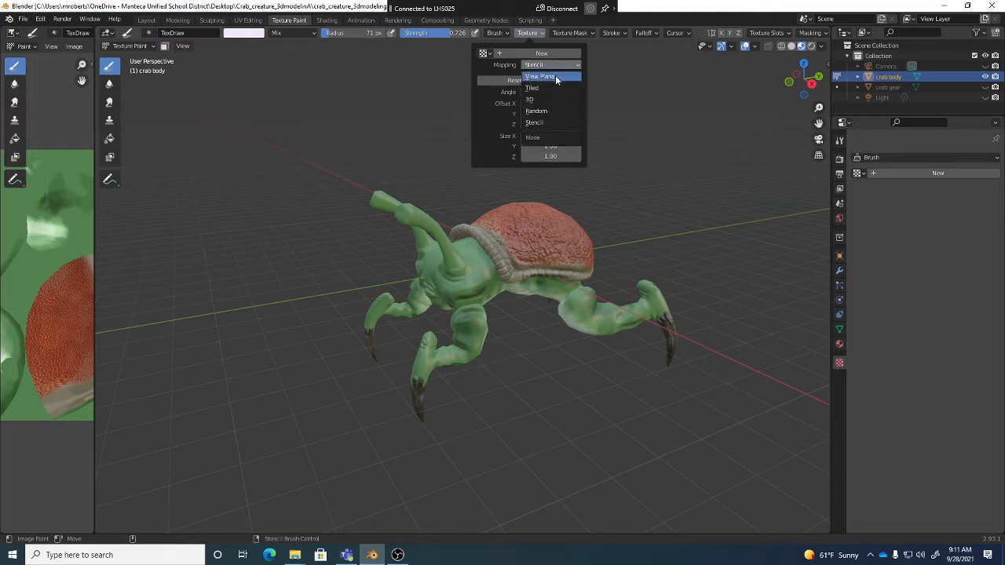
left_click(558, 93)
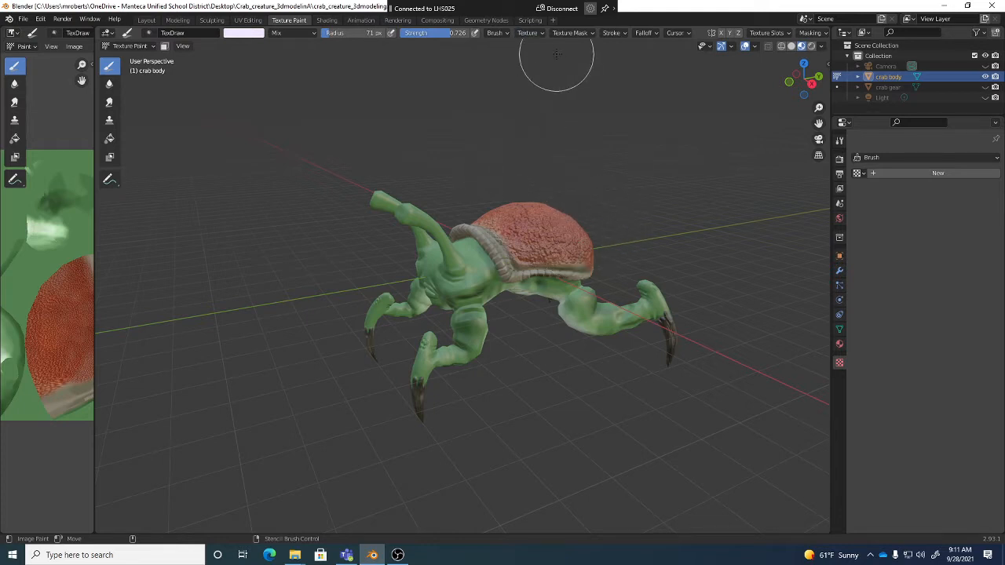
left_click(528, 32)
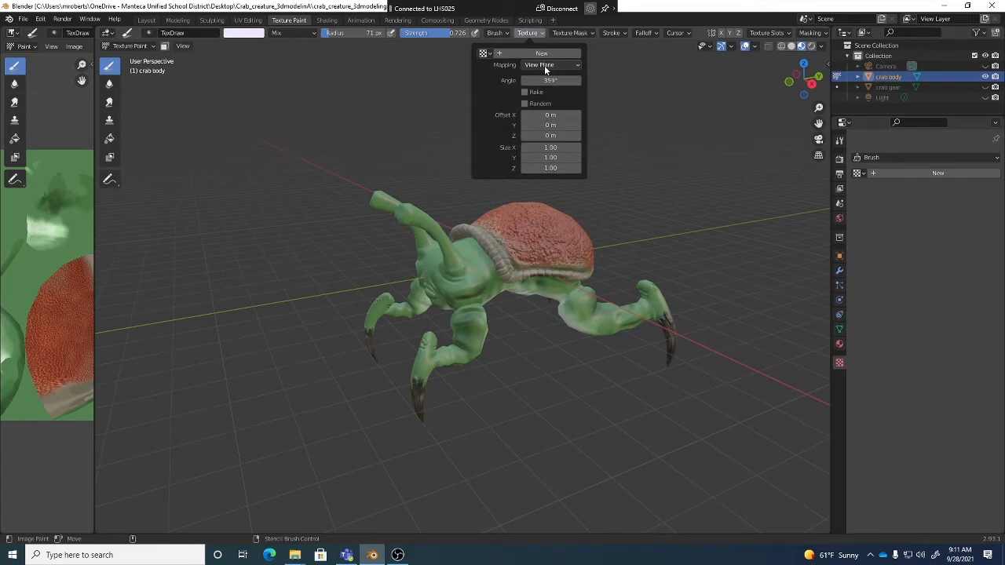
left_click(507, 33)
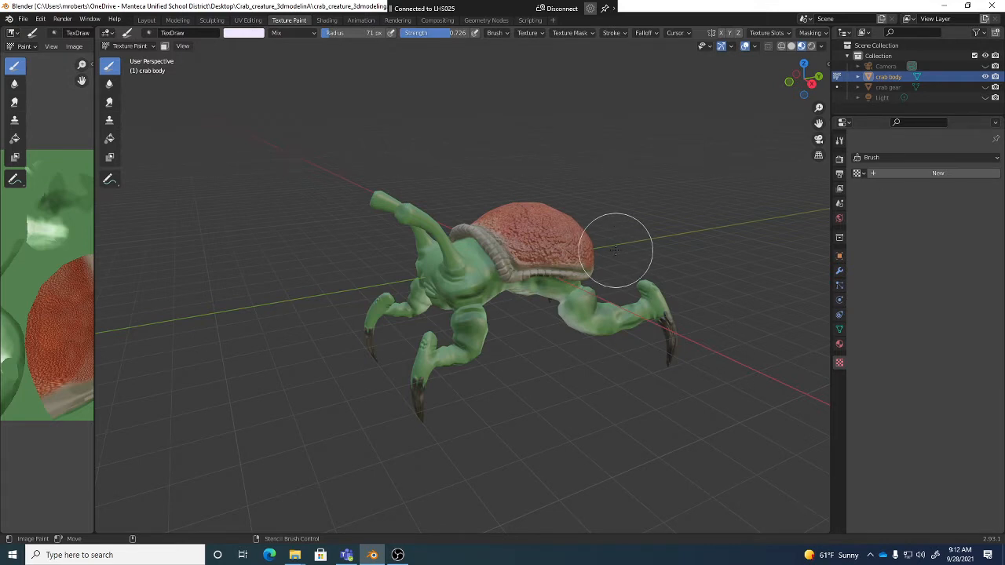
- Relink the orange leather texture to the brush with View Plane mapping and unlink it again
left_click(534, 33)
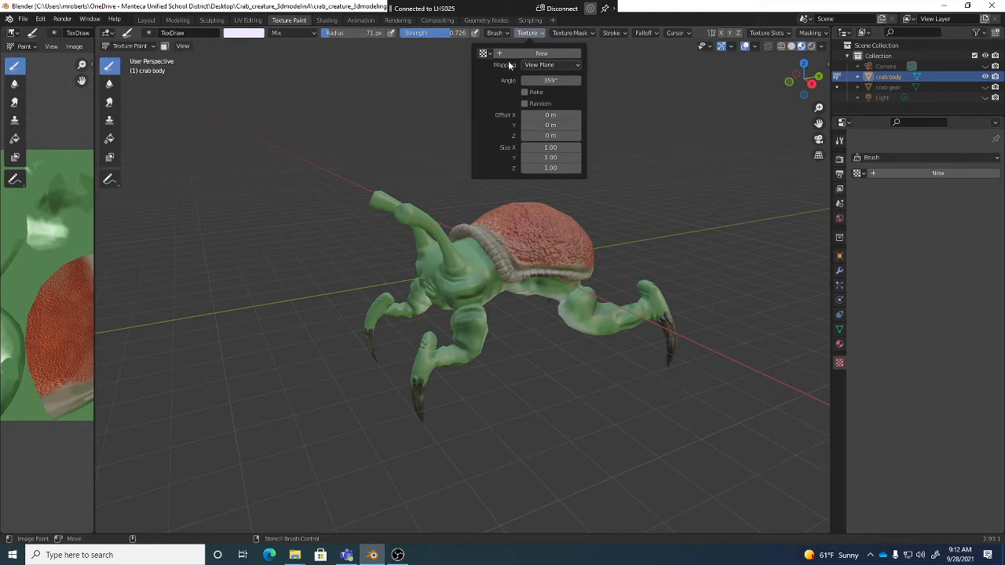
left_click(536, 65)
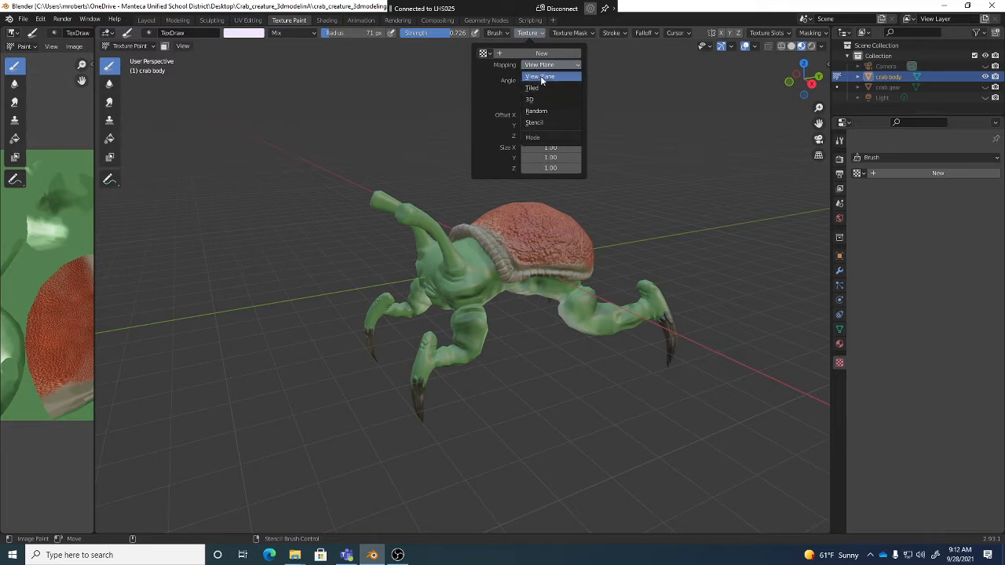
left_click(540, 75)
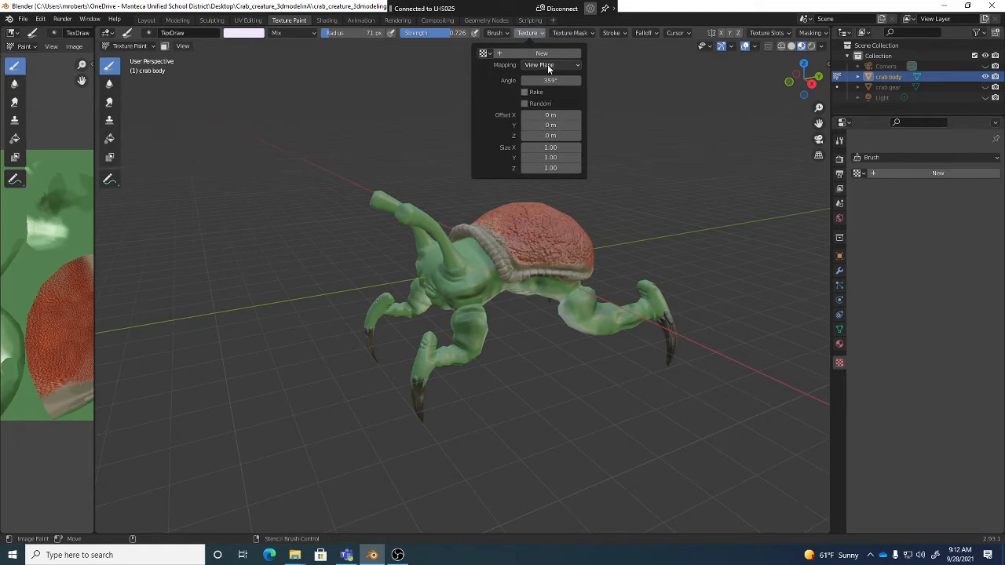
left_click(485, 53)
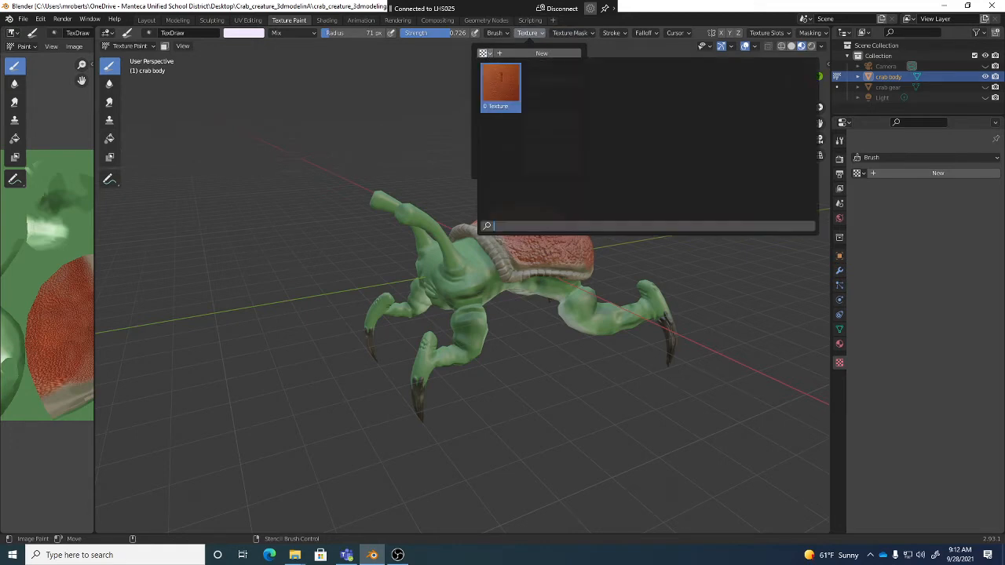
left_click(500, 84)
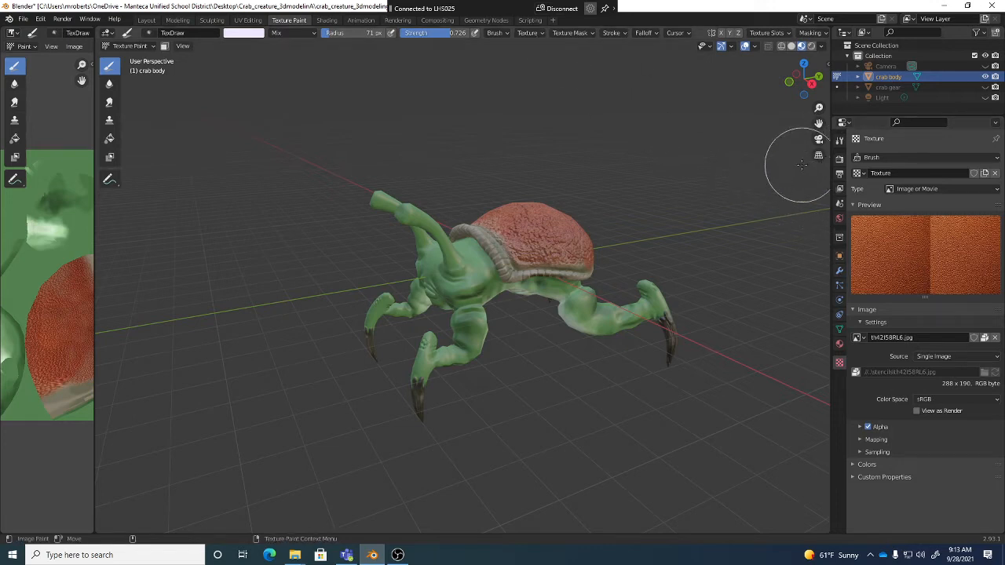
left_click(540, 32)
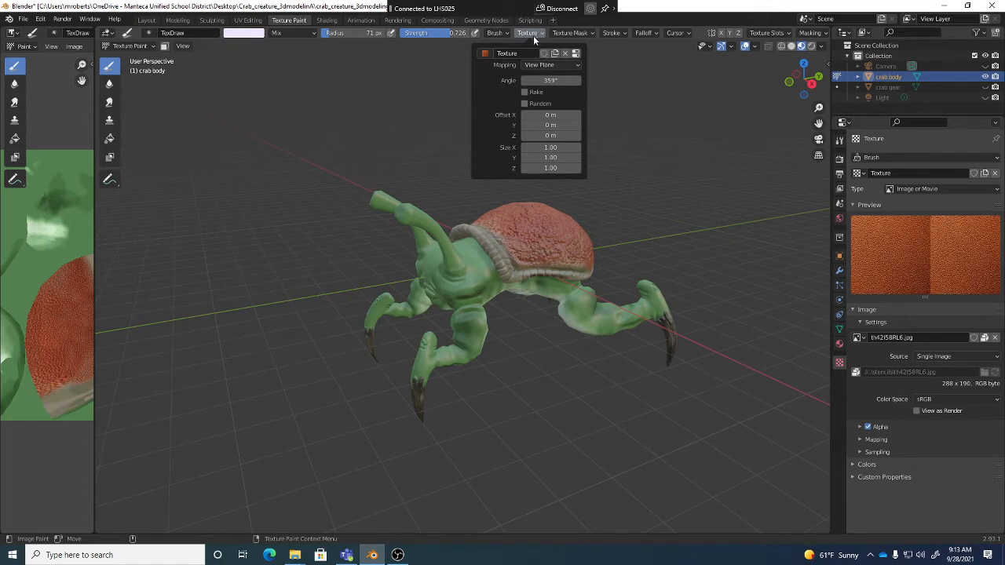
left_click(565, 53)
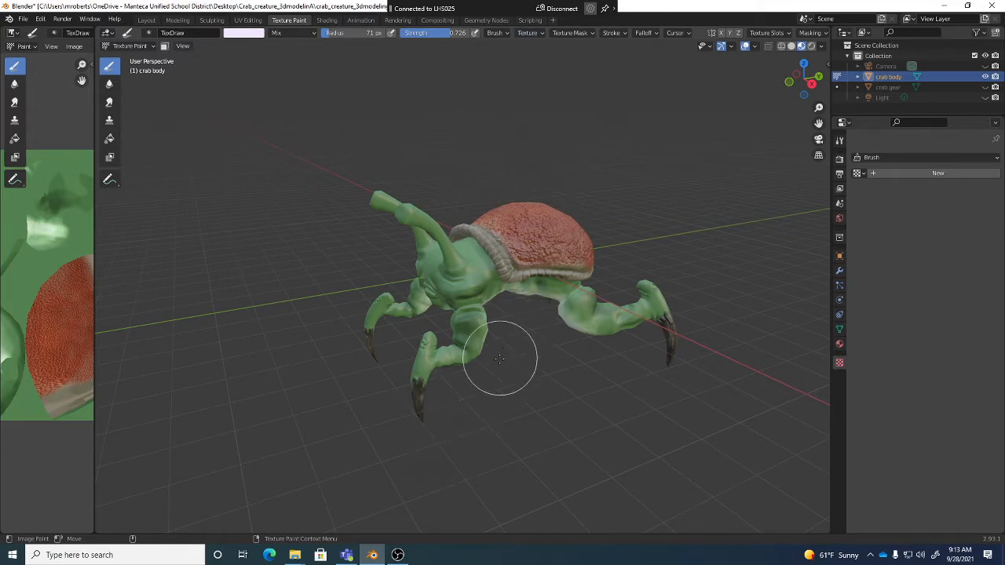
left_click(399, 554)
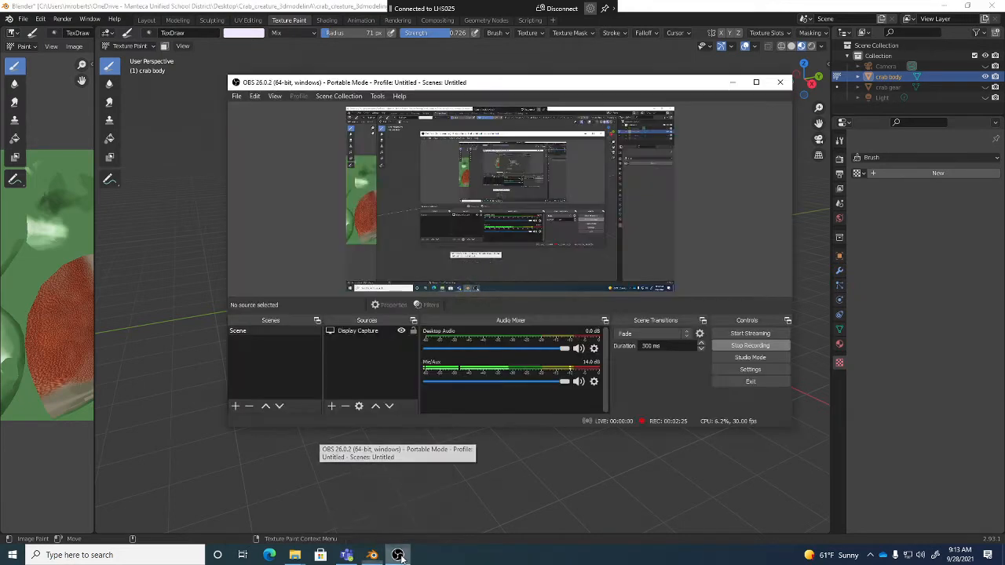
left_click(780, 10)
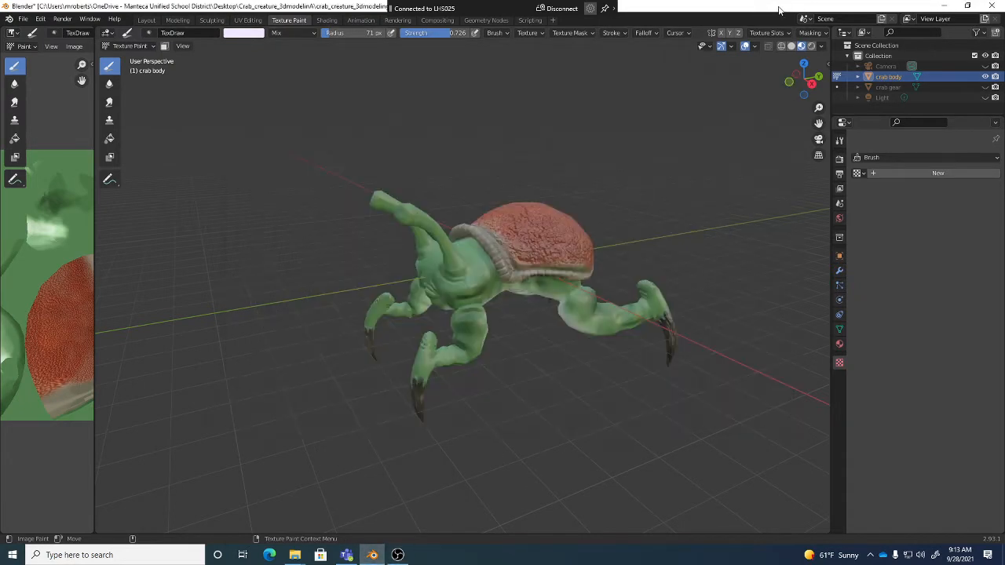
middle_click_drag(605, 207, 598, 313)
scroll(514, 265, "up", 4)
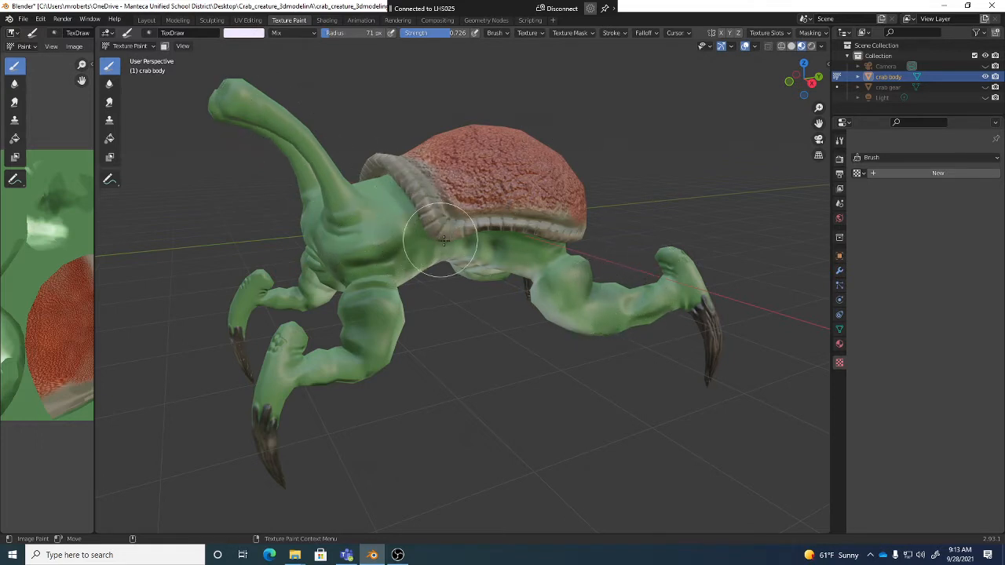
middle_click_drag(549, 290, 548, 249)
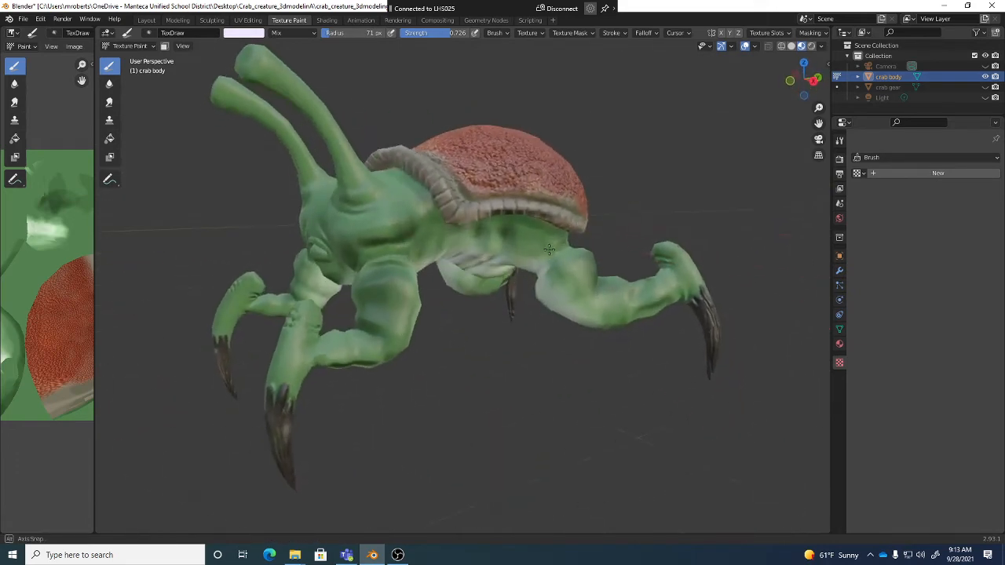
middle_click_drag(610, 333, 437, 227)
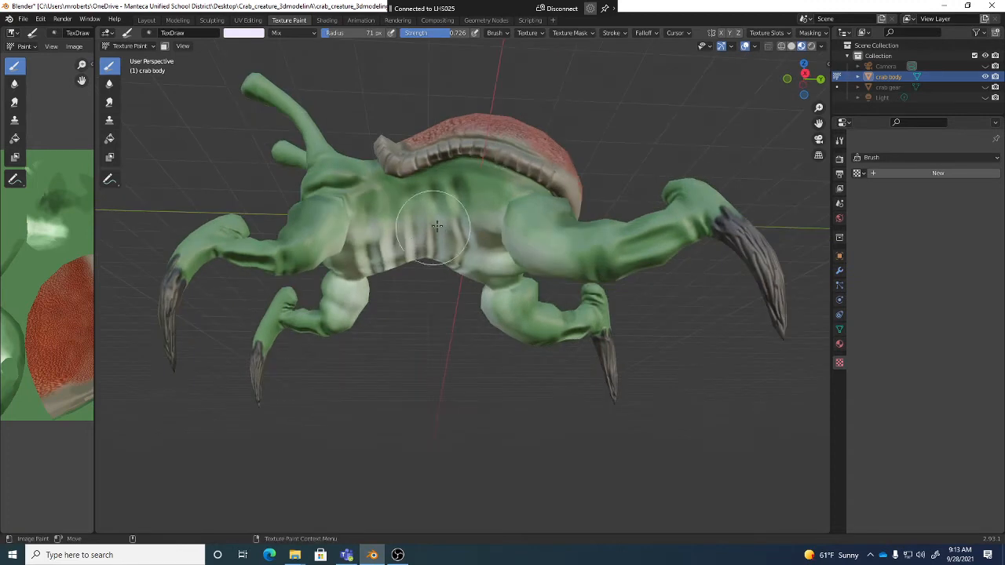
mouse_move(713, 251)
middle_mouse_down()
mouse_move(742, 291)
mouse_move(670, 282)
middle_mouse_up()
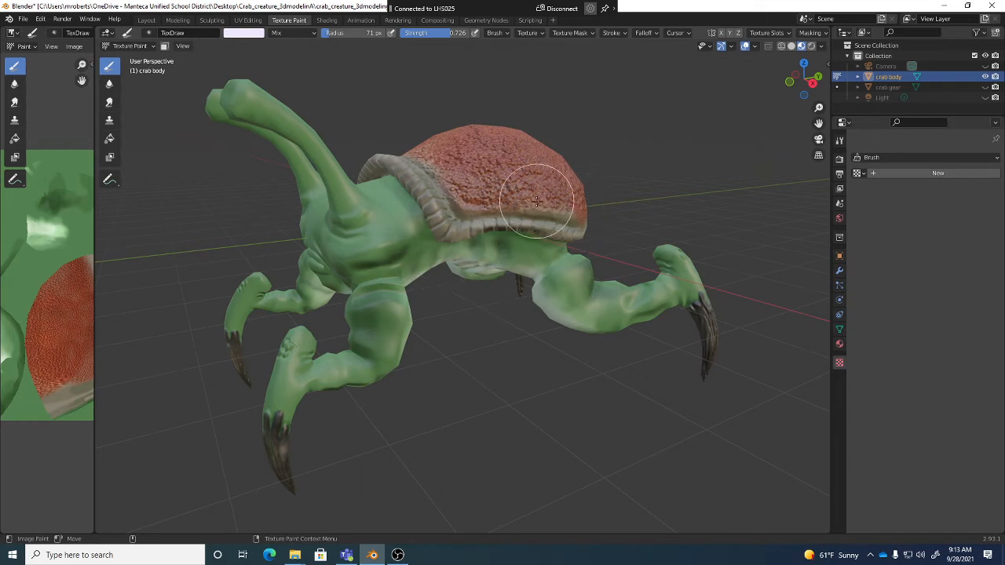
- Show the crab gear object in the viewport and hide the crab body
left_click(895, 88)
left_click(986, 88)
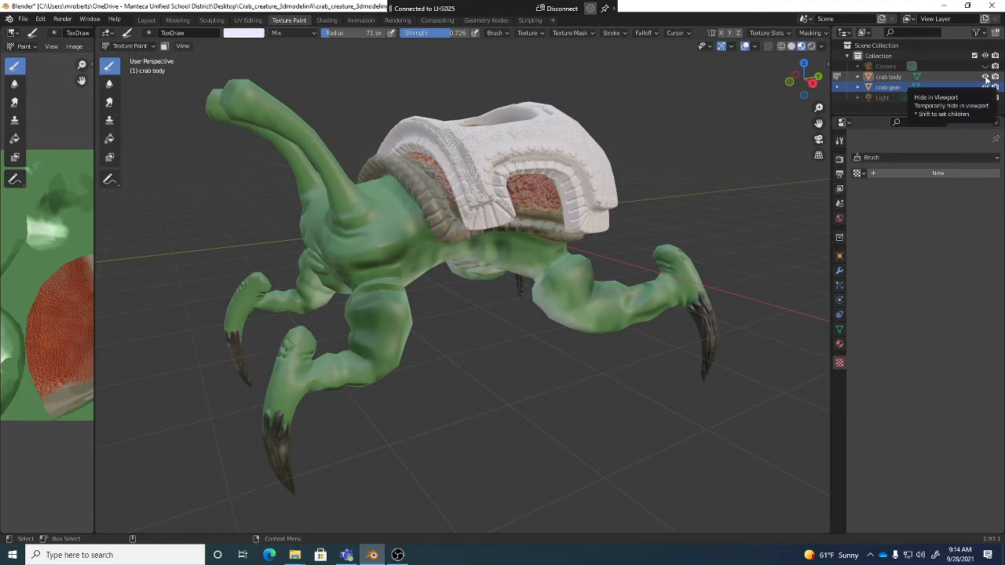
left_click(985, 77)
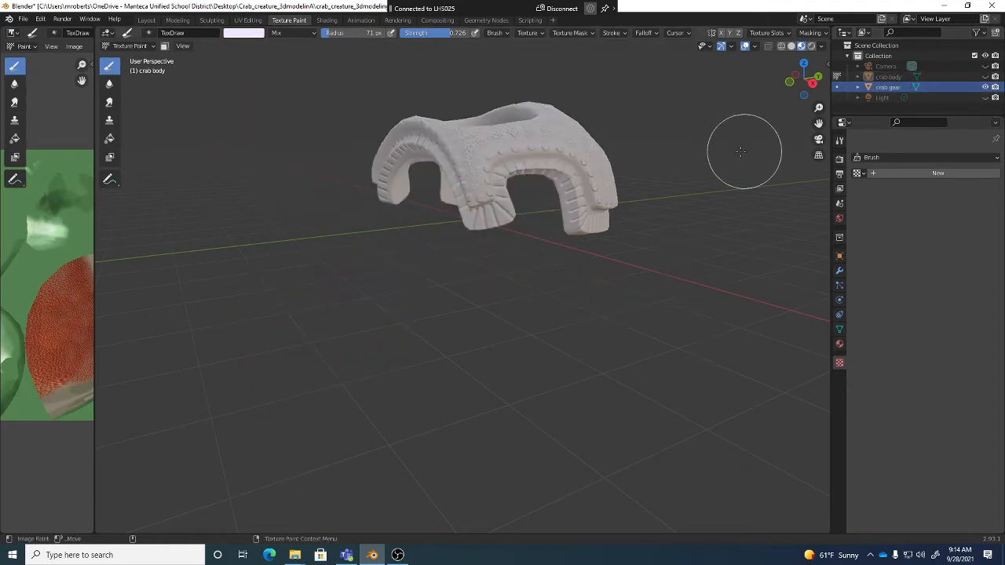
- Switch from Texture Paint to Object Mode and make the crab gear the active, selected object
key("Tab")
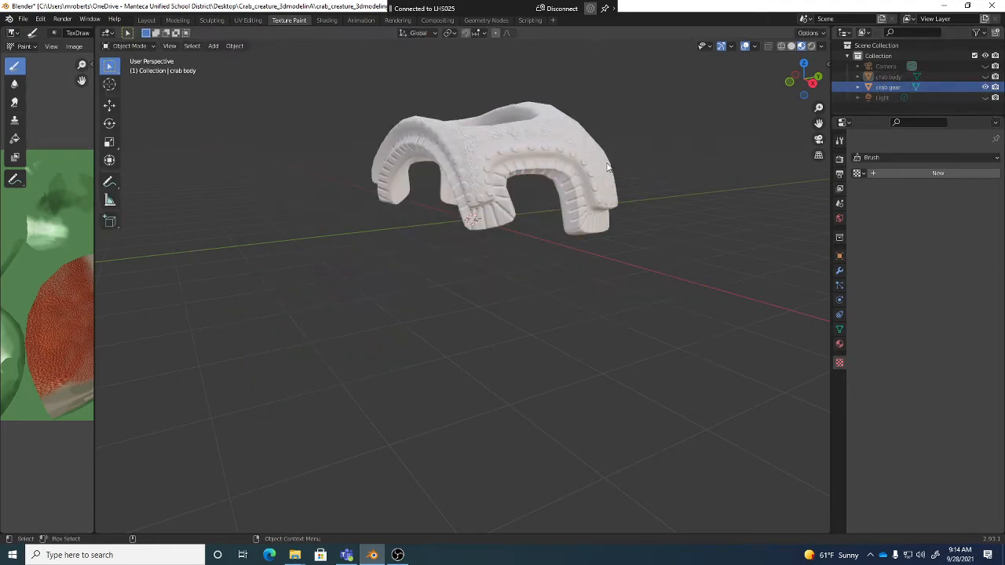
middle_click_drag(650, 153, 667, 195)
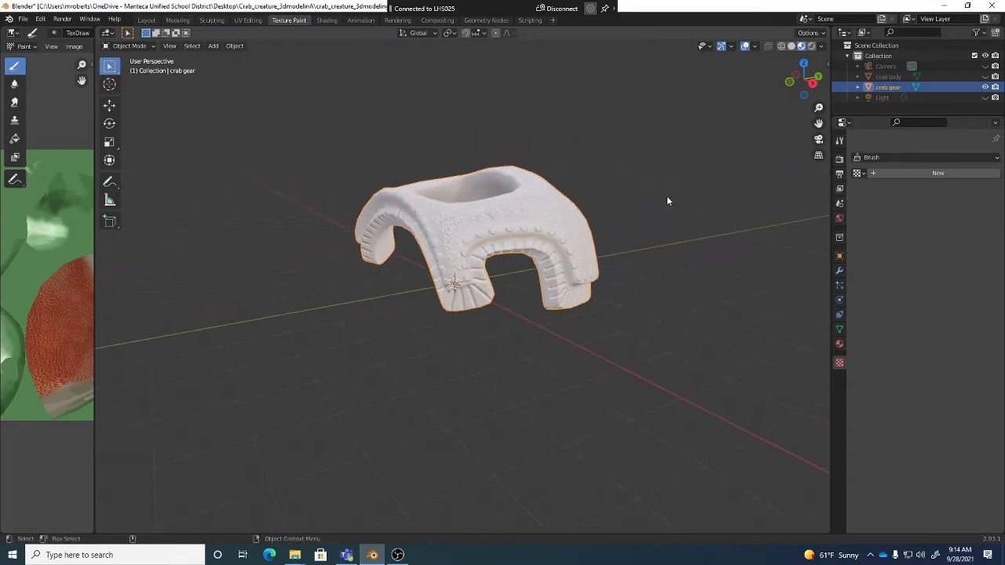
left_click(537, 217)
left_click(538, 217)
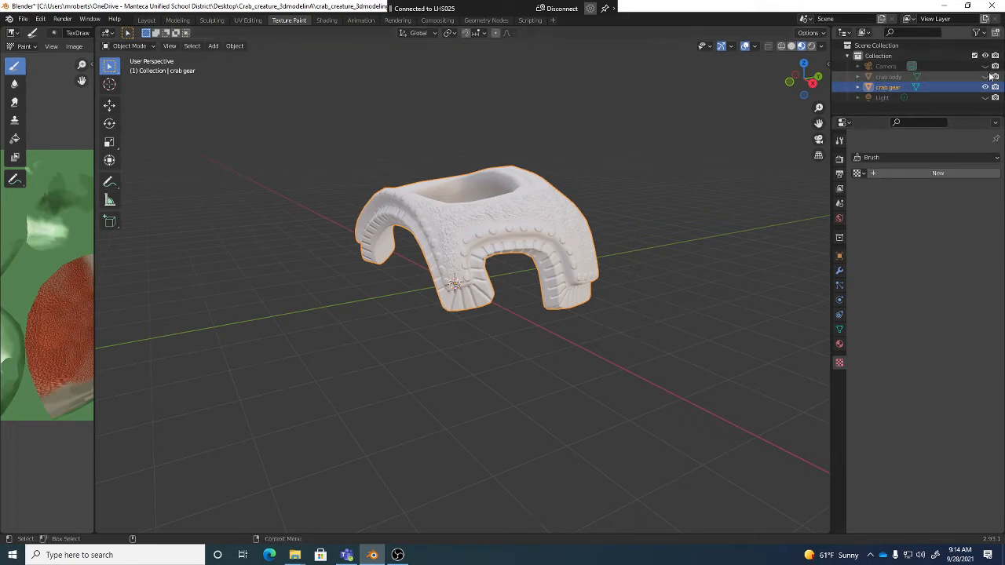
left_click(896, 86)
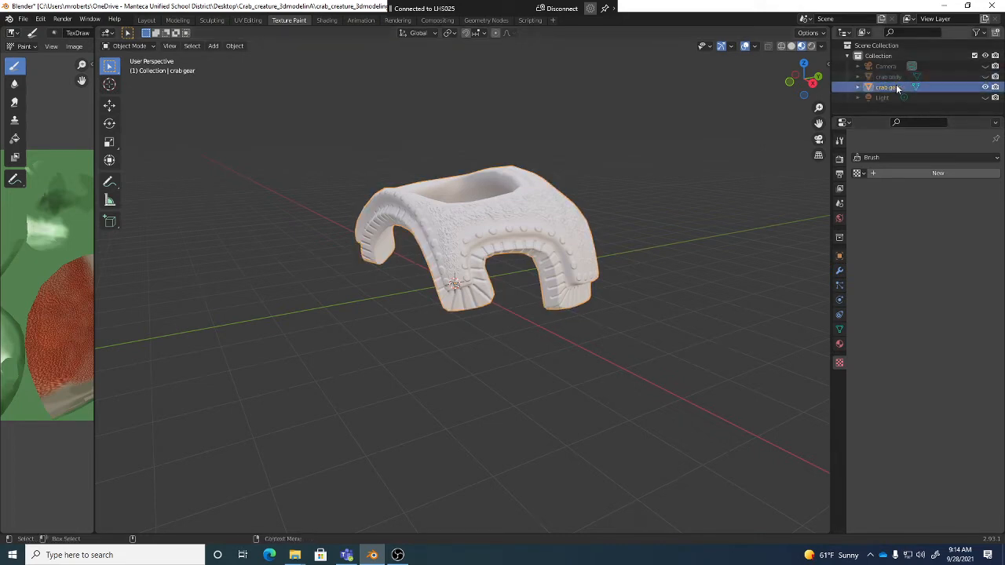
left_click(595, 184)
left_click(554, 207)
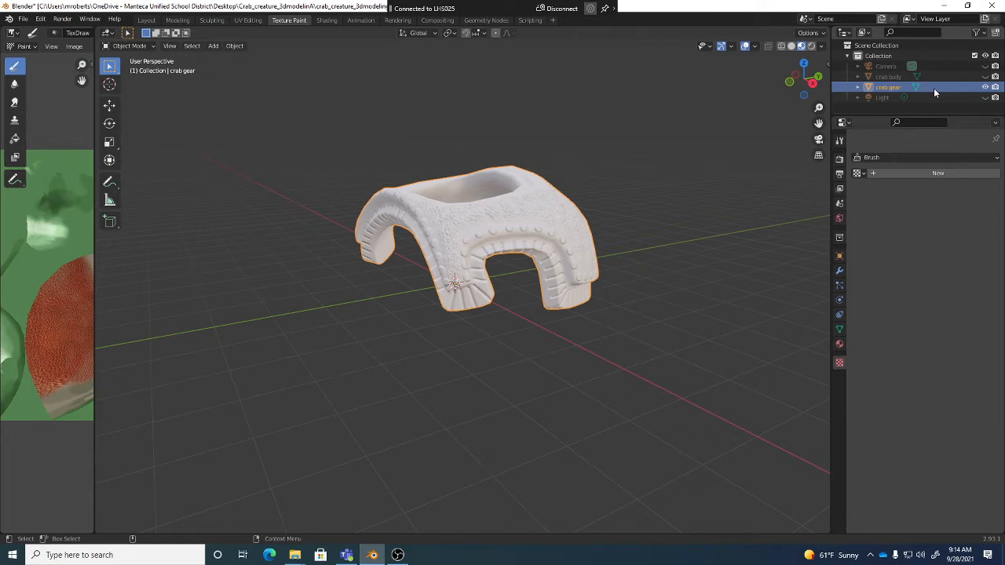
- Review the crab gear's material and its node setup in the Shading workspace, and return to the Texture Paint workspace
left_click(839, 345)
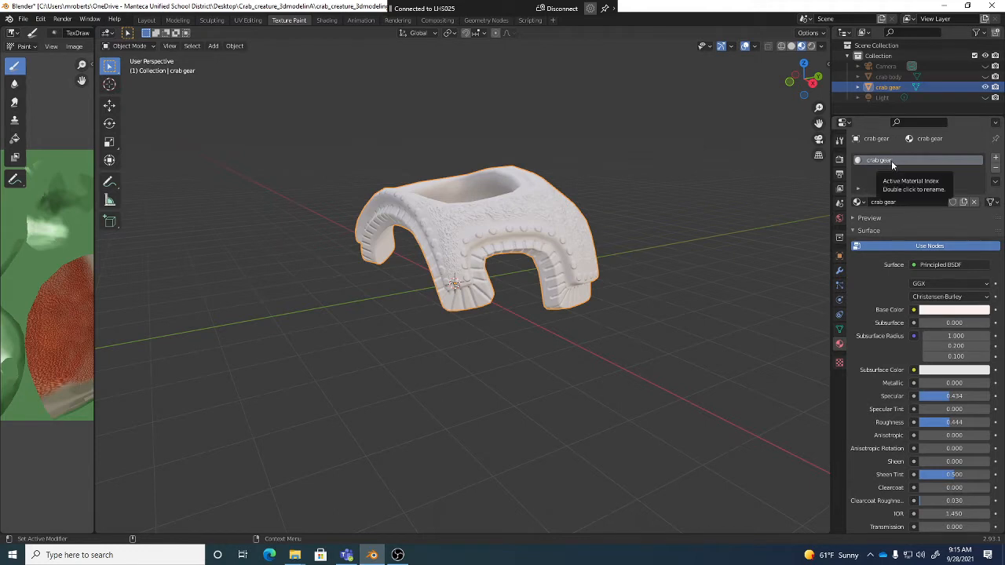
left_click(328, 22)
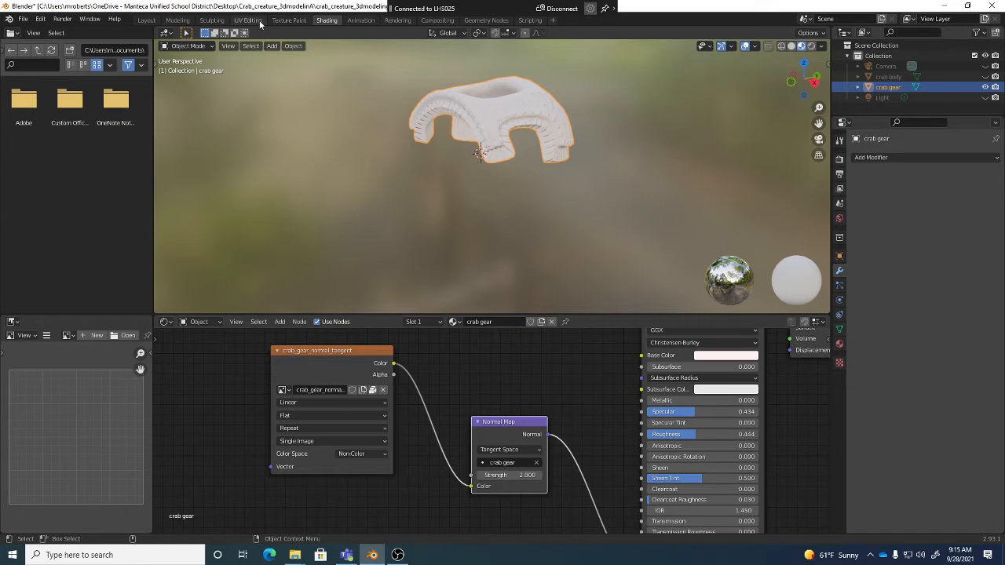
left_click(287, 20)
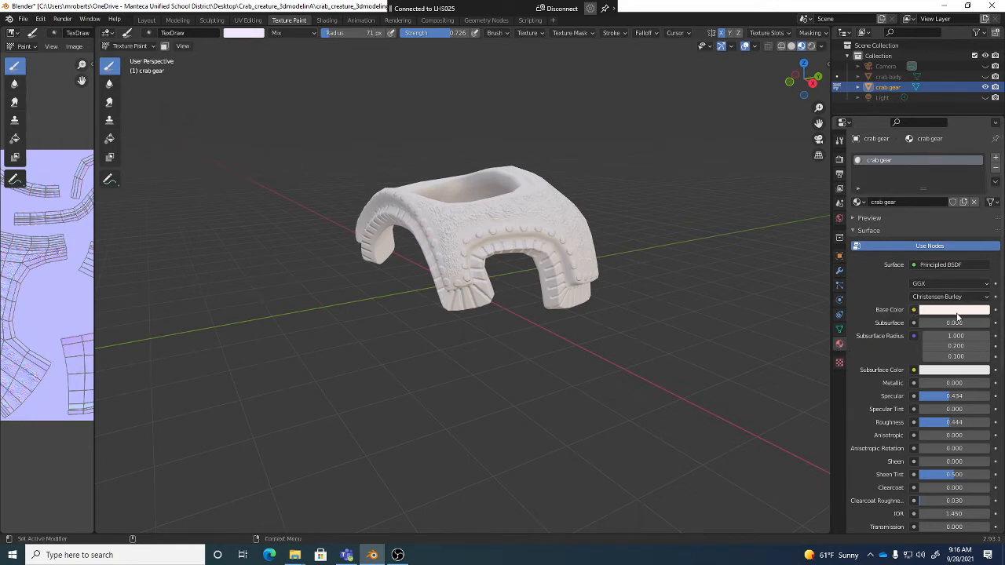
- Assign an Image Texture to the crab gear material's Base Color and start a new image named "crab gear color"
left_click(914, 311)
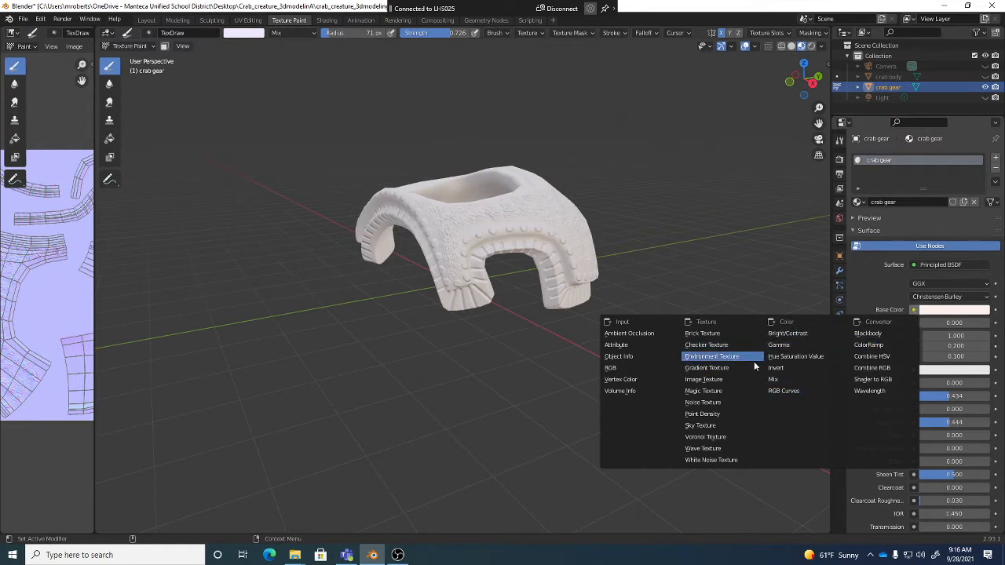
left_click(713, 381)
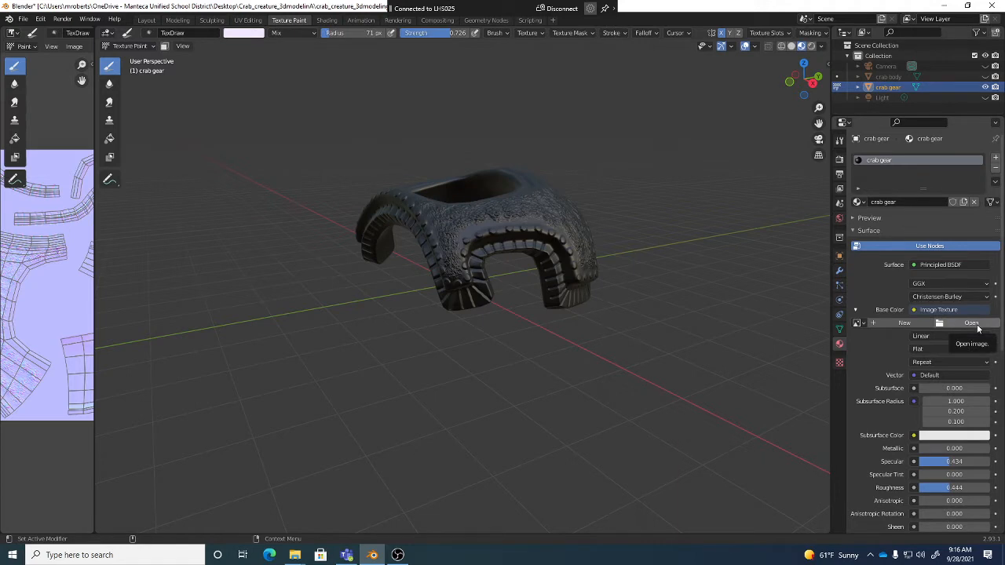
left_click(907, 323)
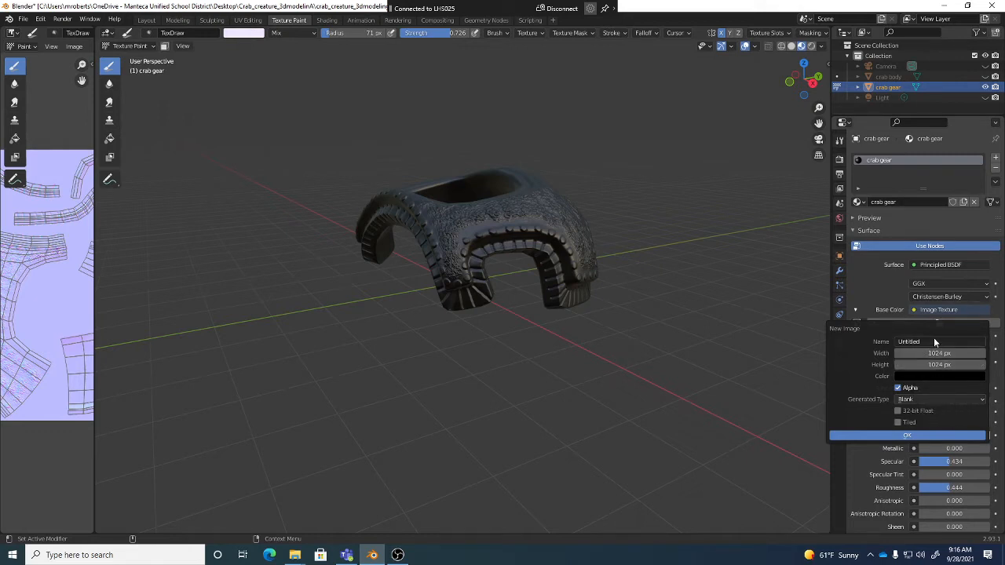
left_click(935, 340)
type("crab gear color")
key("Return")
- Set the new image's width and height to 2048 px each
left_click(950, 353)
type("2048")
key("Tab")
type("2048")
key("Tab")
- Keep the new image's generated type as Blank, set its color to a muted red (H 0.023, S 0.364, V 0.531), and create it
left_click(929, 398)
left_click(928, 399)
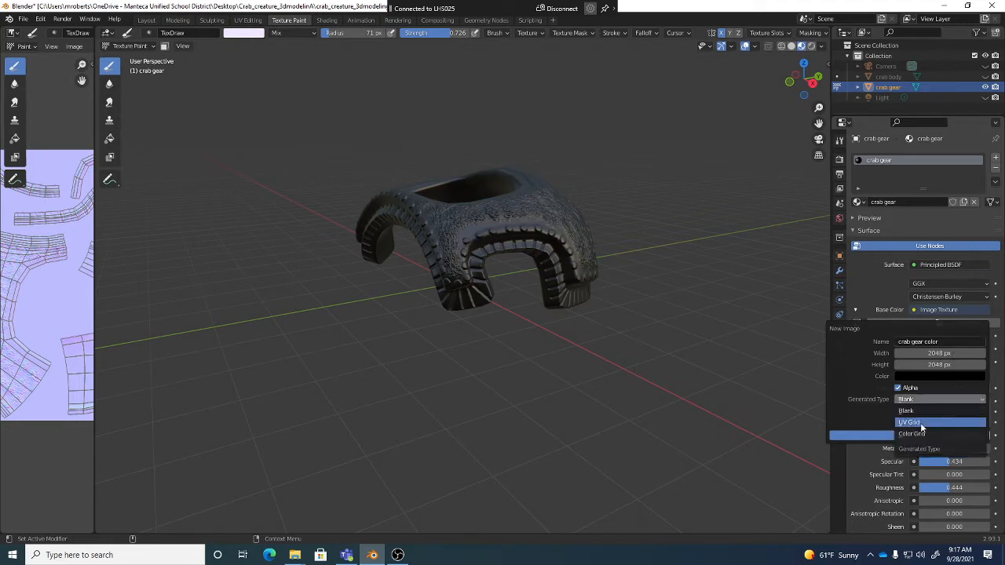
left_click(928, 406)
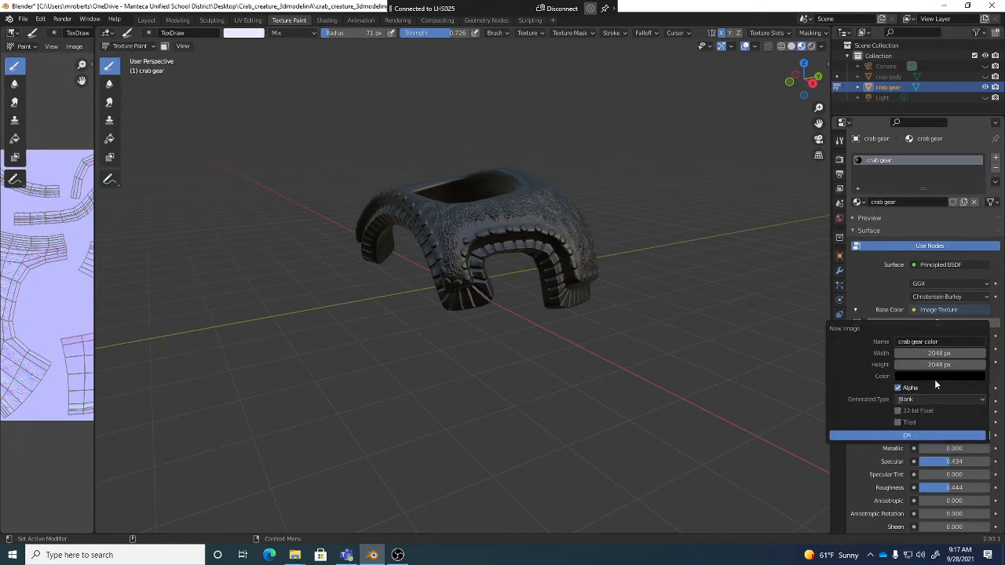
left_click(922, 377)
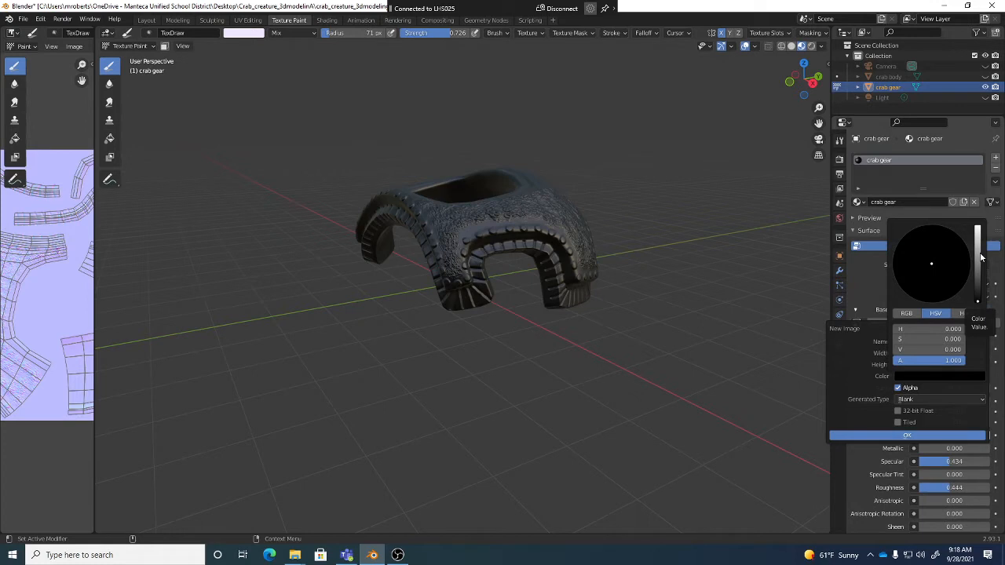
left_click_drag(979, 299, 977, 247)
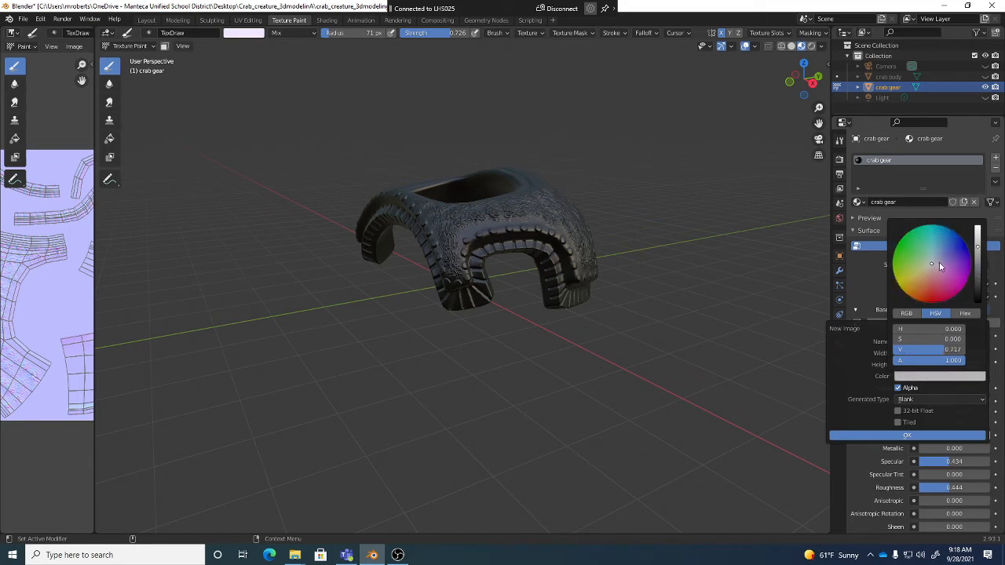
mouse_move(978, 248)
left_mouse_down()
mouse_move(978, 274)
mouse_move(978, 250)
mouse_move(978, 260)
left_mouse_up()
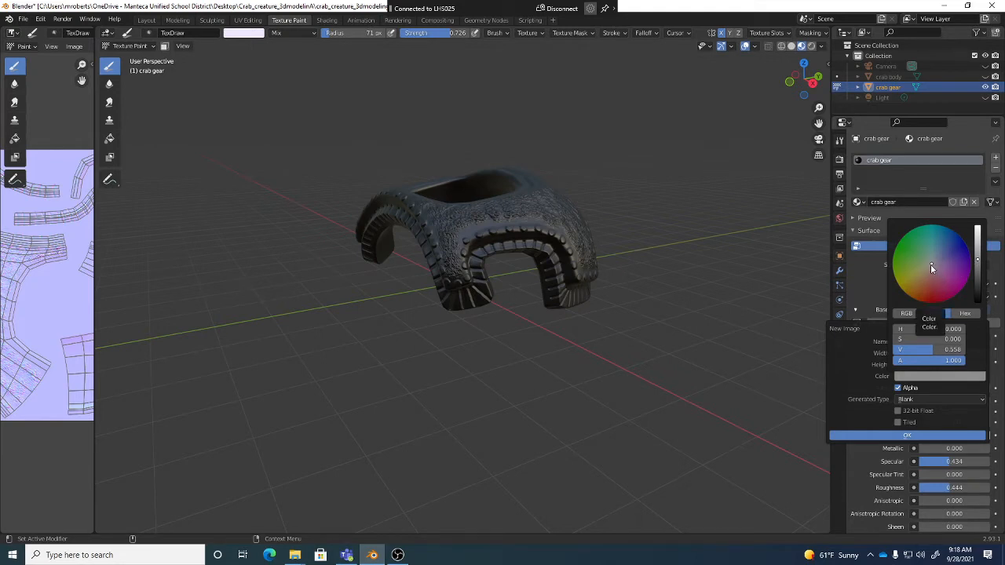
left_click_drag(930, 264, 929, 277)
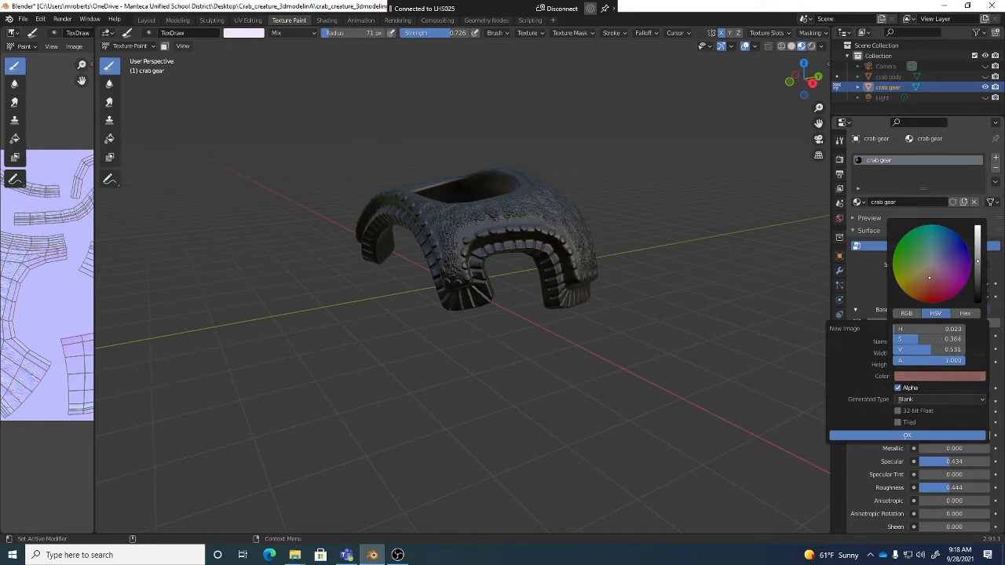
left_click(910, 437)
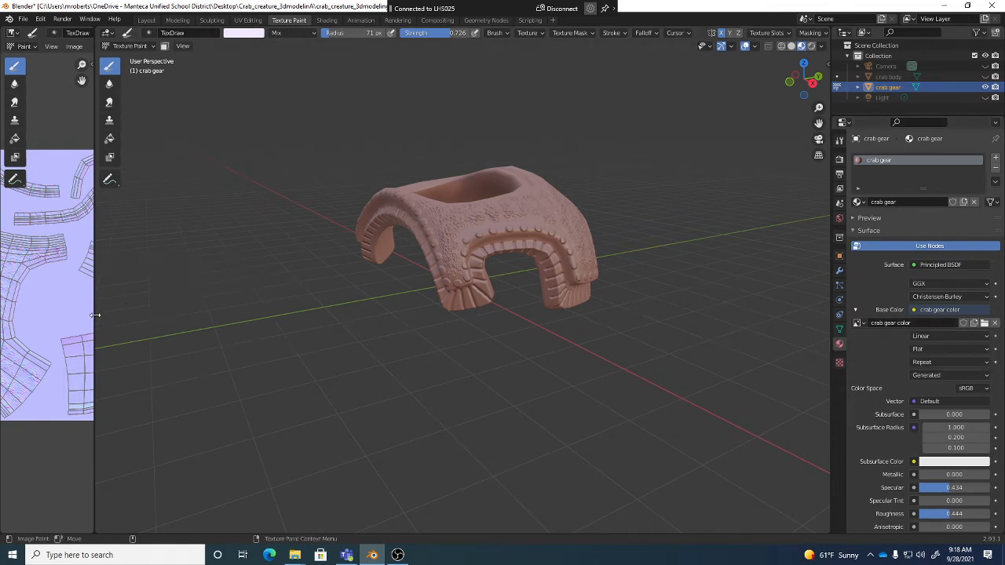
- Widen the image editor, show the active tool's texture slots, and display the crab gear color image
left_click_drag(94, 315, 328, 240)
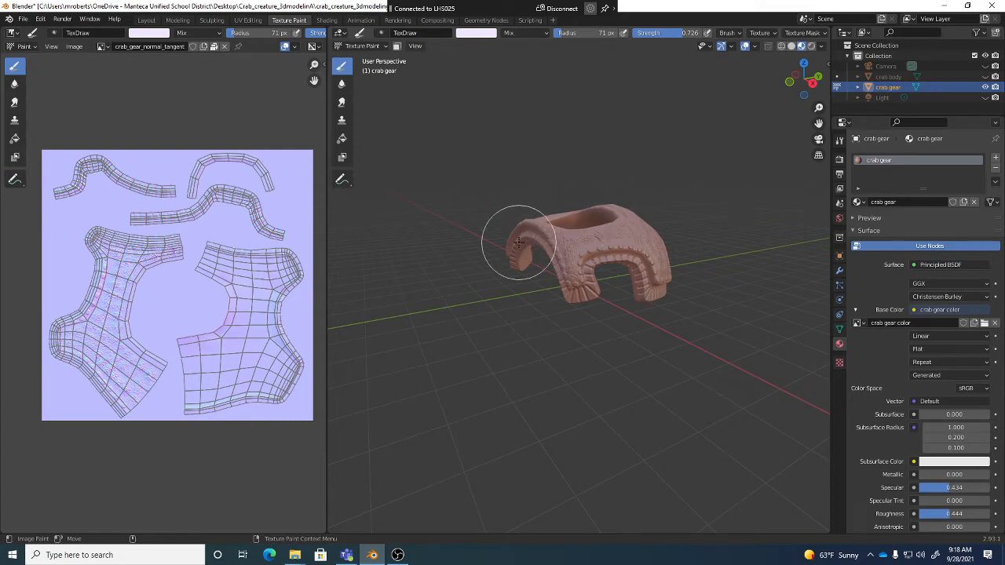
left_click_drag(325, 279, 295, 322)
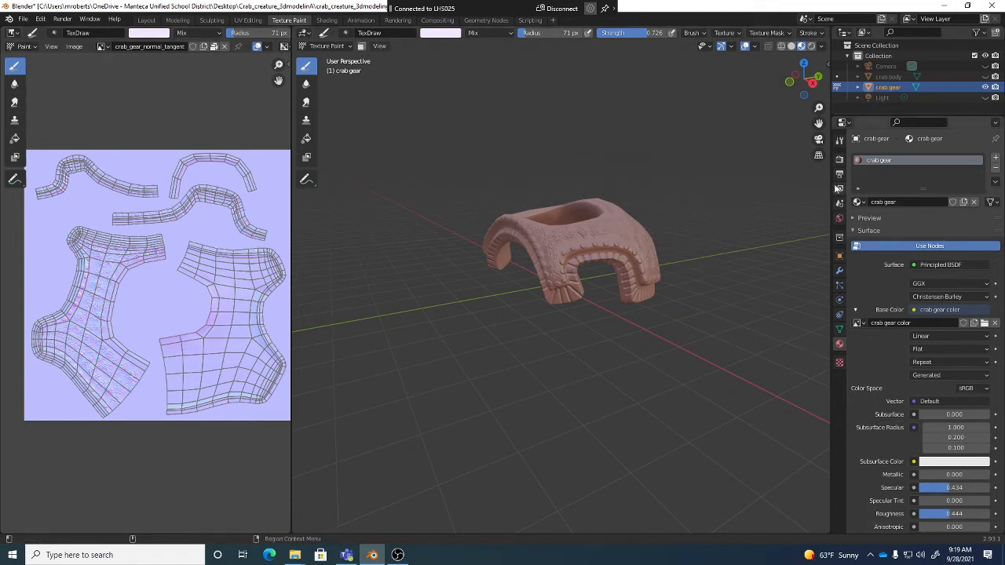
left_click(839, 139)
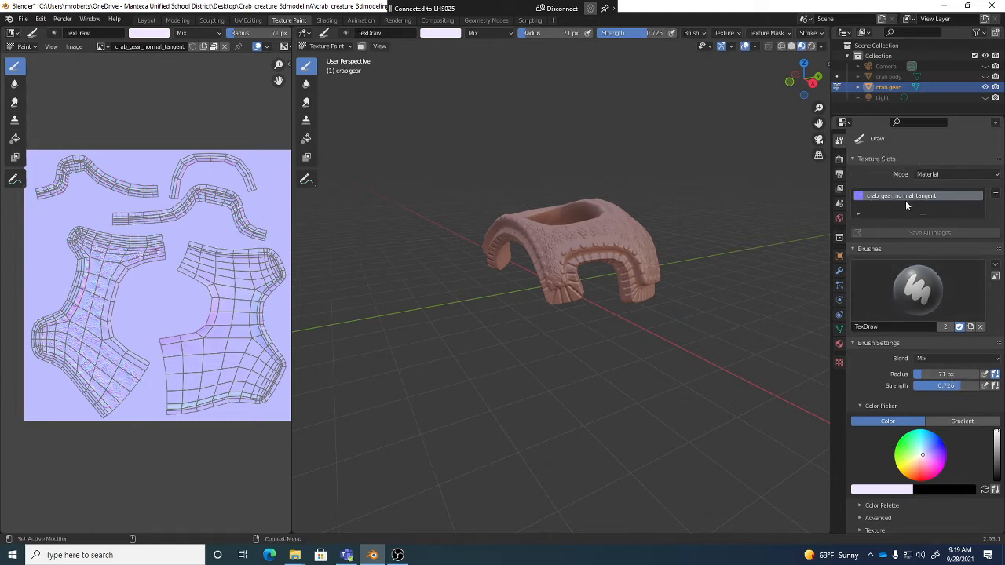
left_click(102, 47)
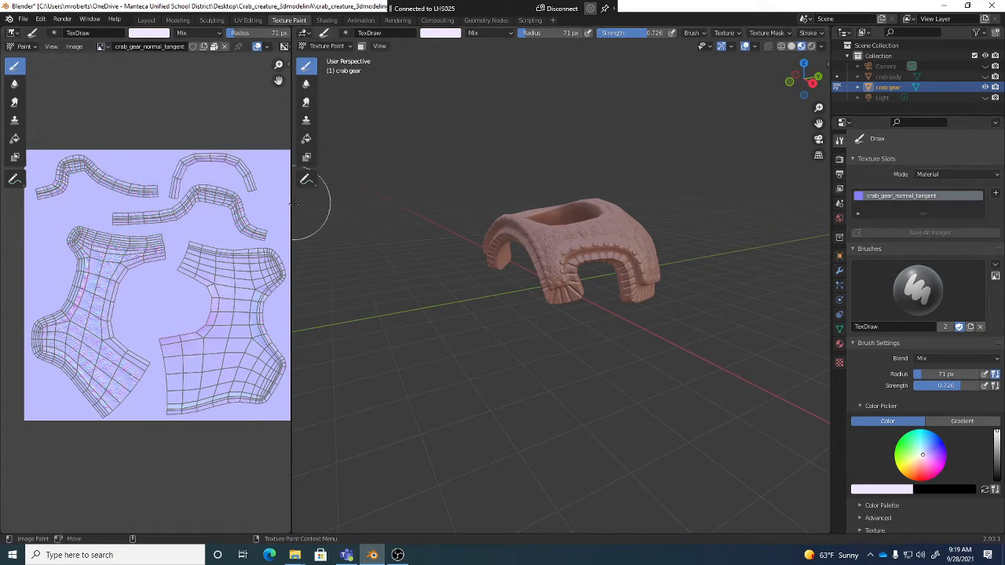
left_click_drag(291, 212, 302, 214)
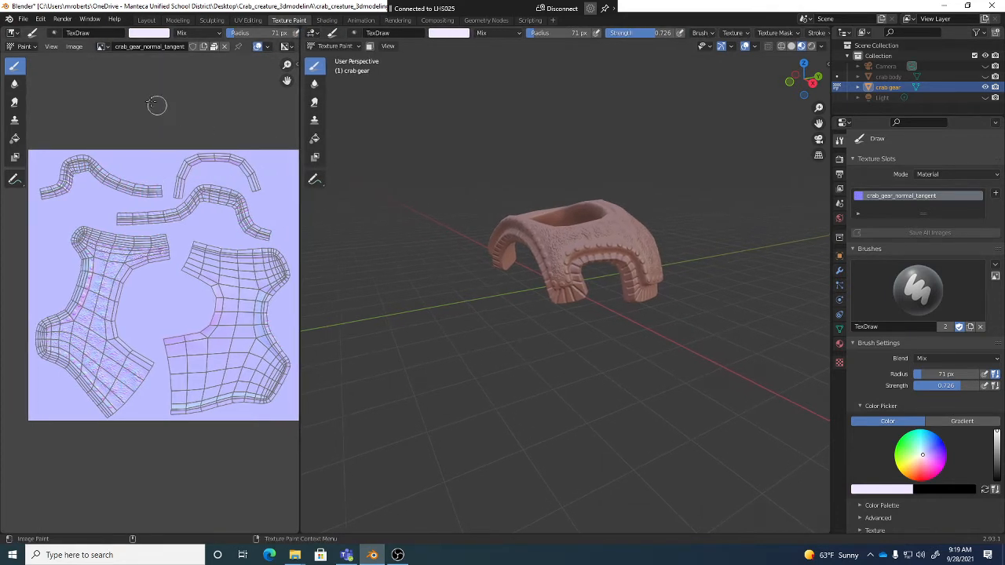
left_click(102, 47)
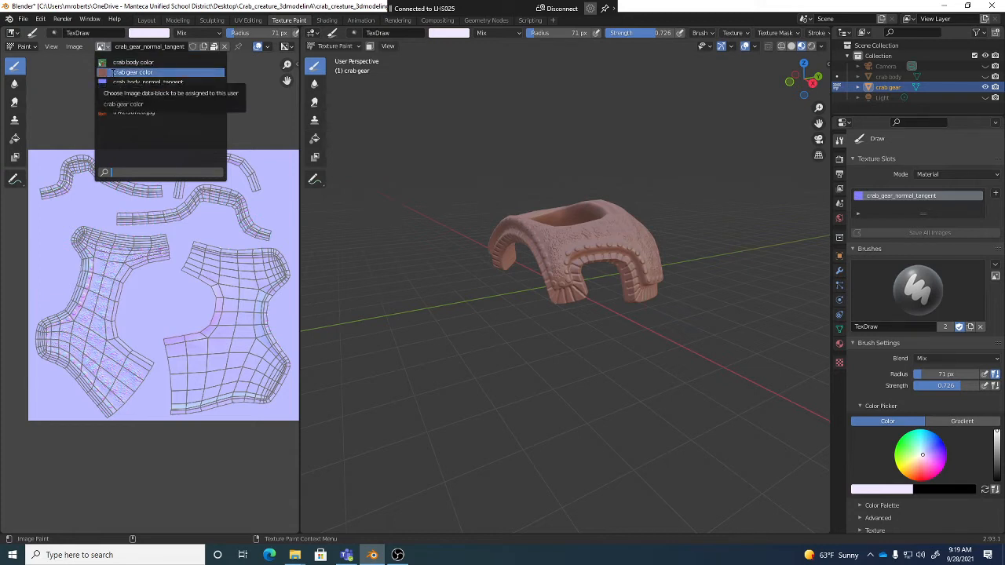
left_click(125, 72)
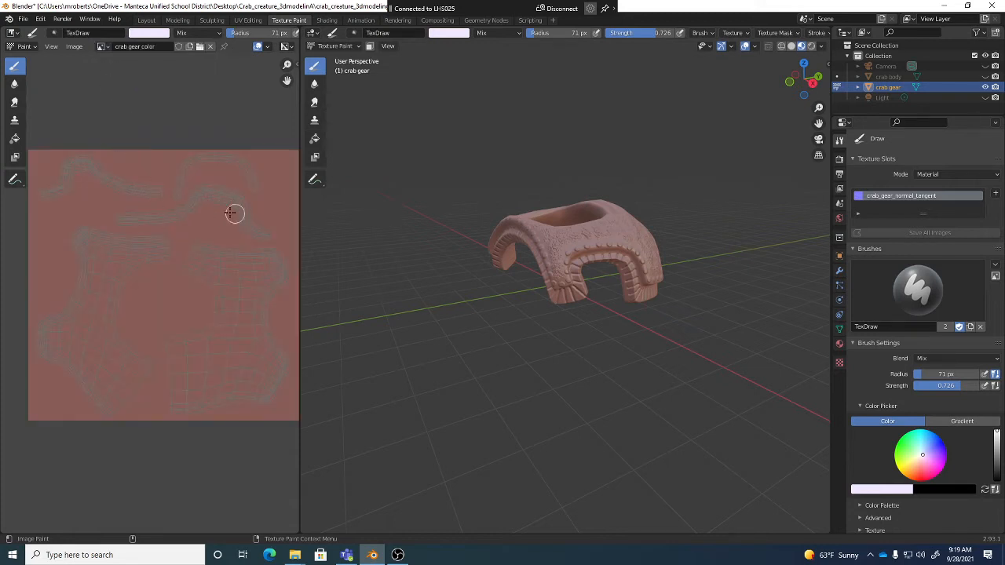
- Save the crab gear color image as crab gear color.png in the Crab_creature_3dmodelinA folder
left_click(75, 46)
left_click(75, 47)
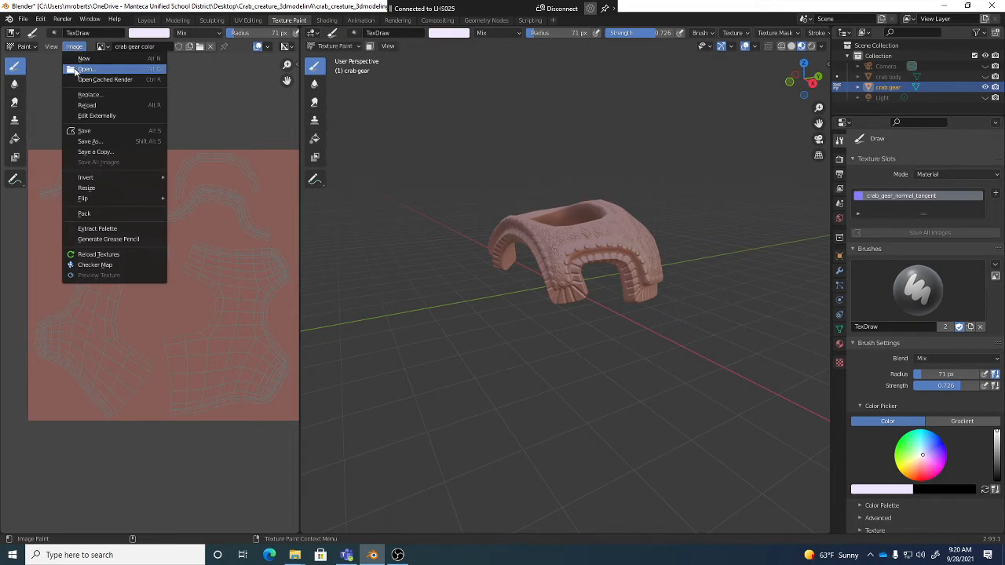
left_click(88, 142)
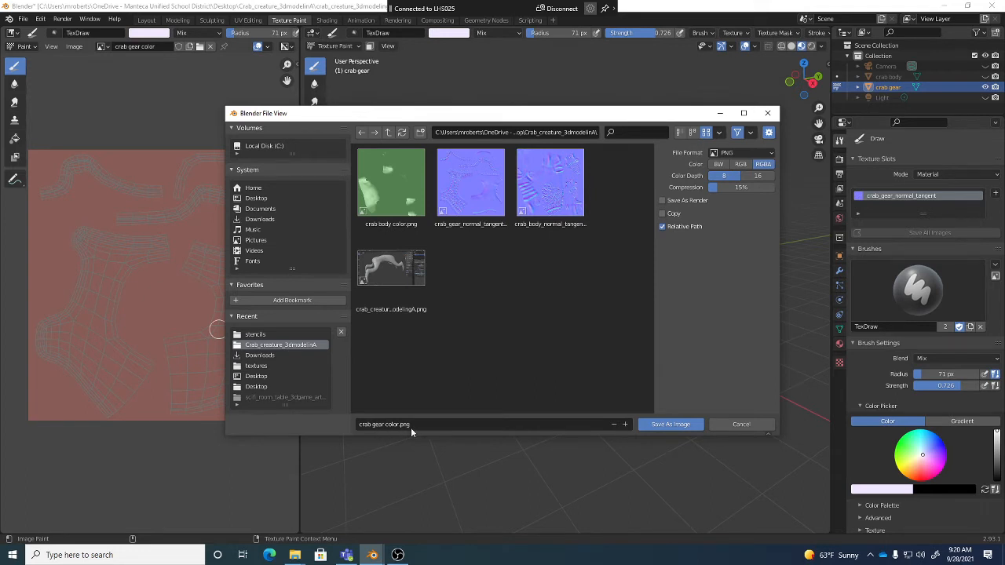
left_click(671, 425)
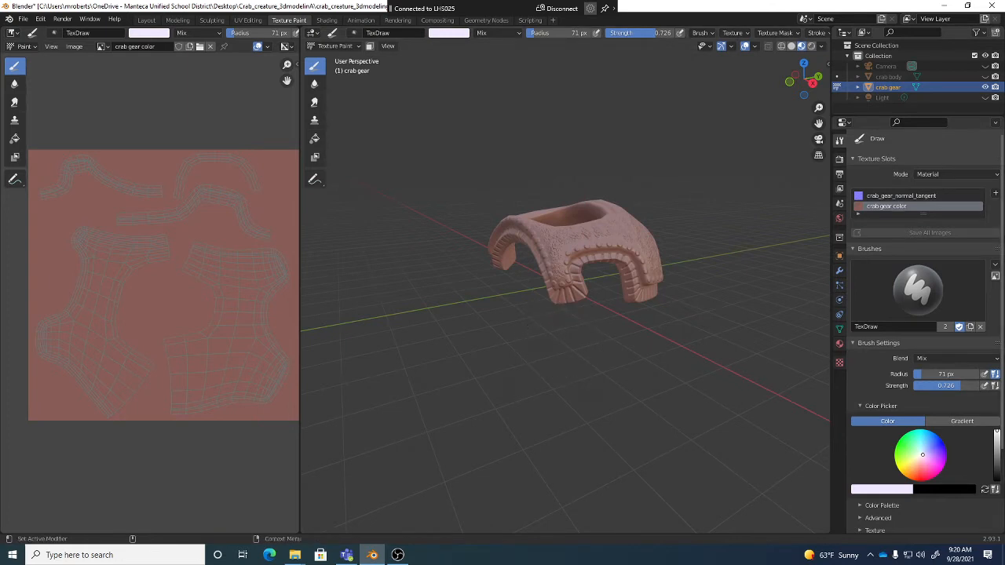
- Compare the crab_gear_normal_tangent and crab gear color texture slots in the image editor, ending on crab gear color
left_click(903, 197)
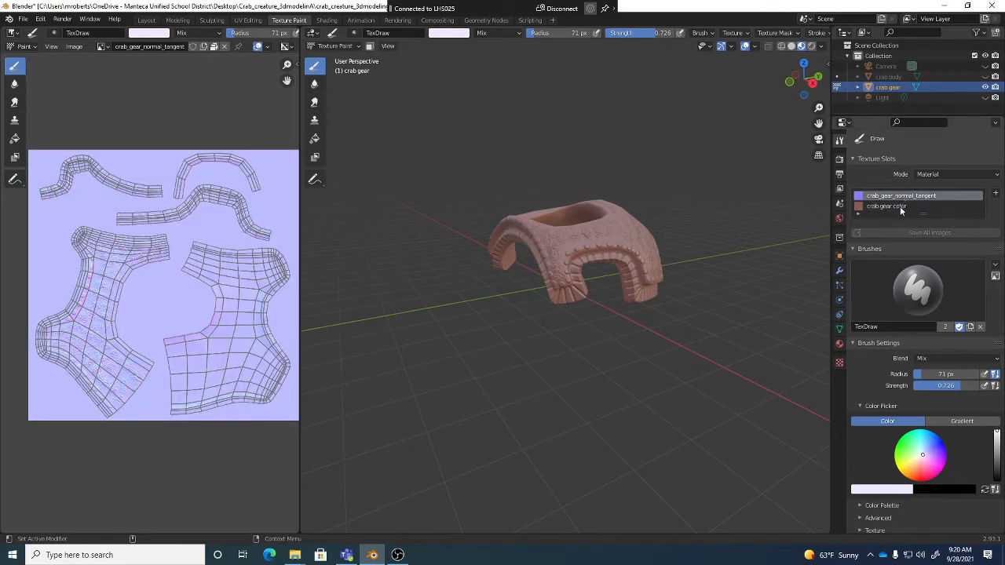
left_click(900, 206)
left_click(902, 197)
left_click(900, 207)
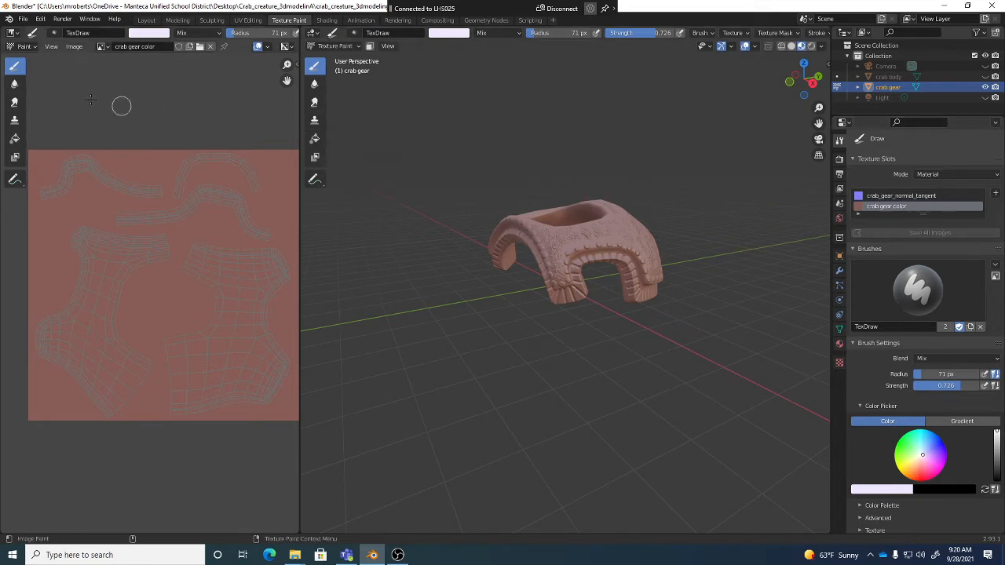
left_click(102, 46)
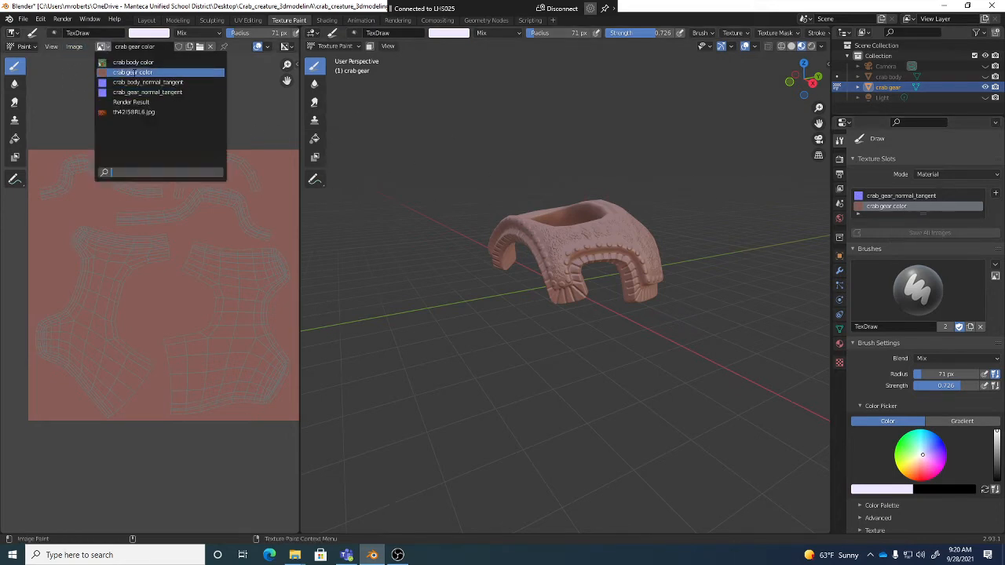
left_click(74, 46)
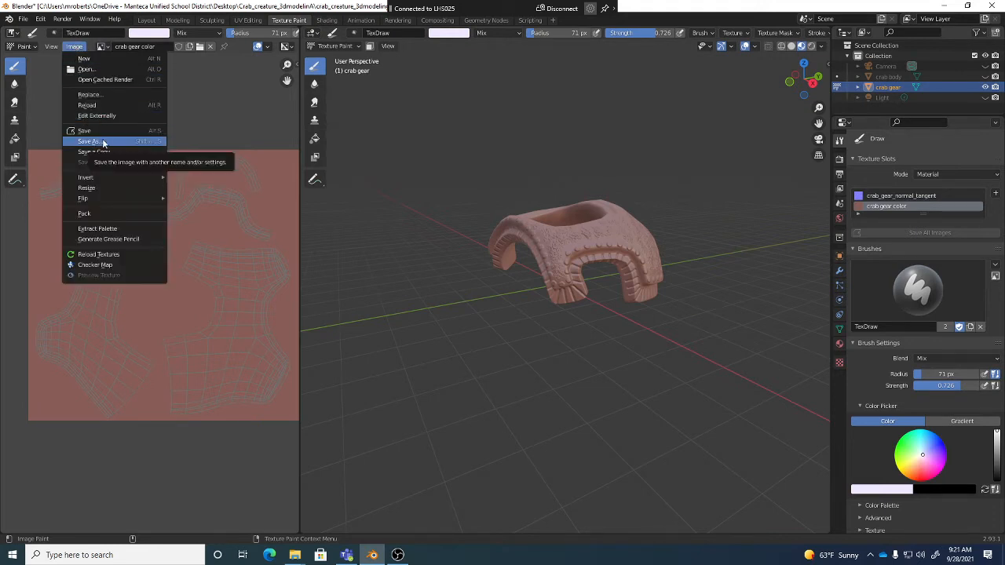
left_click(895, 198)
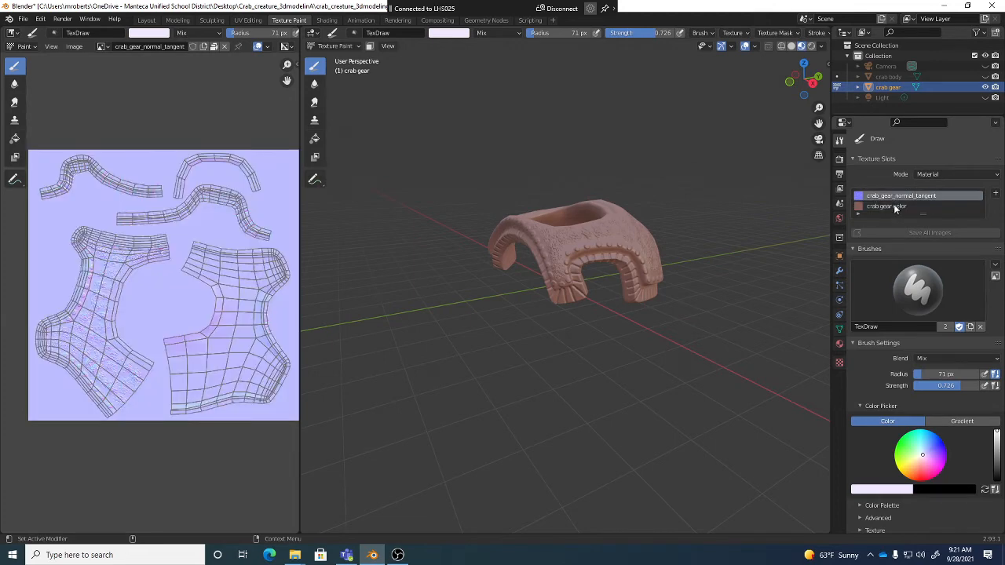
left_click(891, 207)
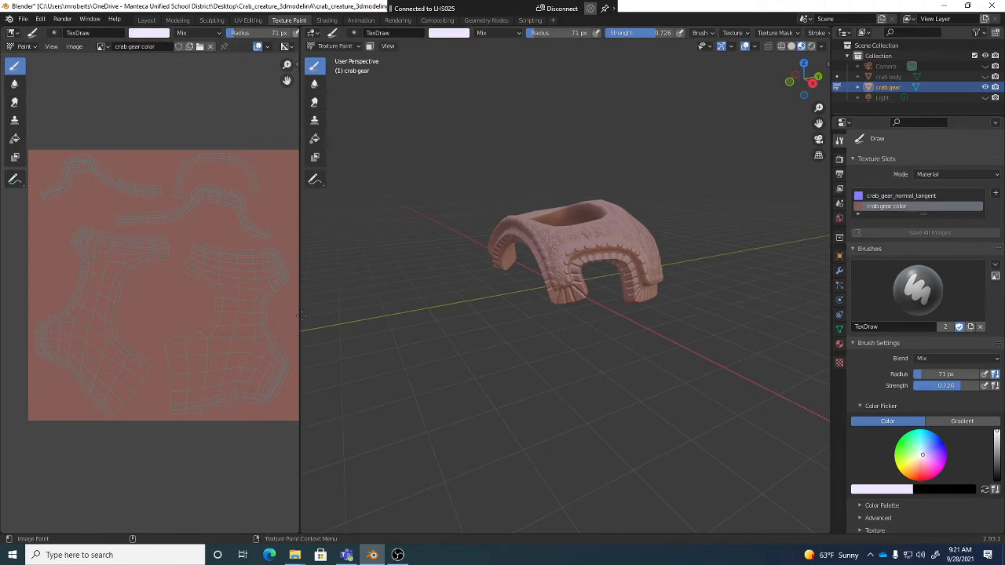
- Narrow the image editor to give the 3D viewport more room, and save the crab gear color image
left_click_drag(299, 316, 217, 307)
mouse_move(90, 284)
left_mouse_down()
mouse_move(179, 296)
mouse_move(95, 297)
left_mouse_up()
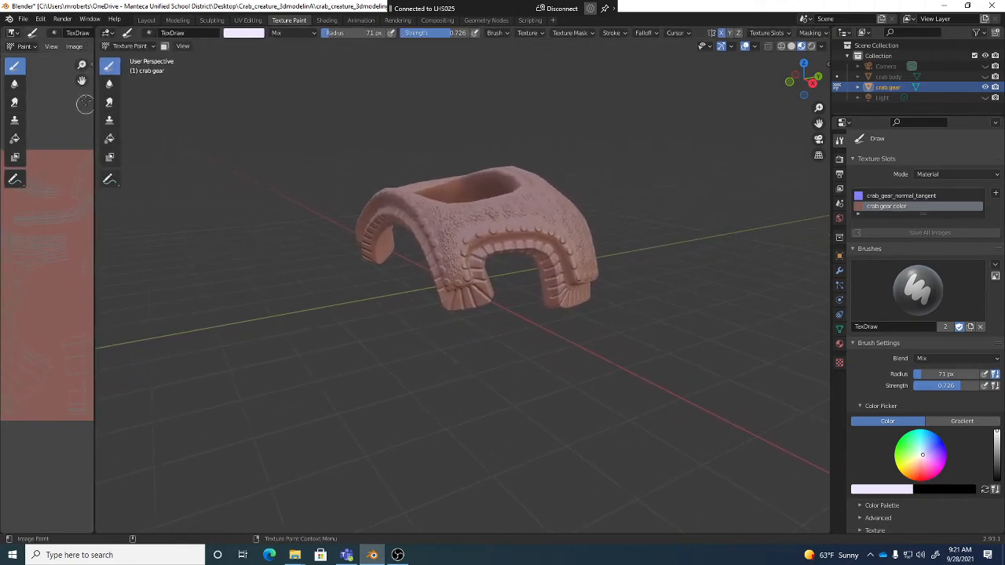
left_click(74, 47)
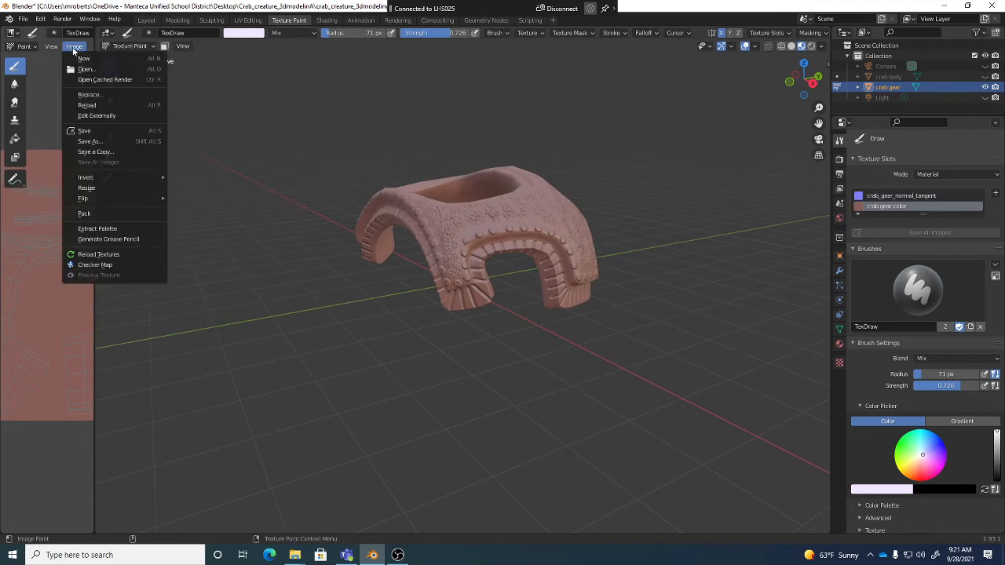
left_click(85, 137)
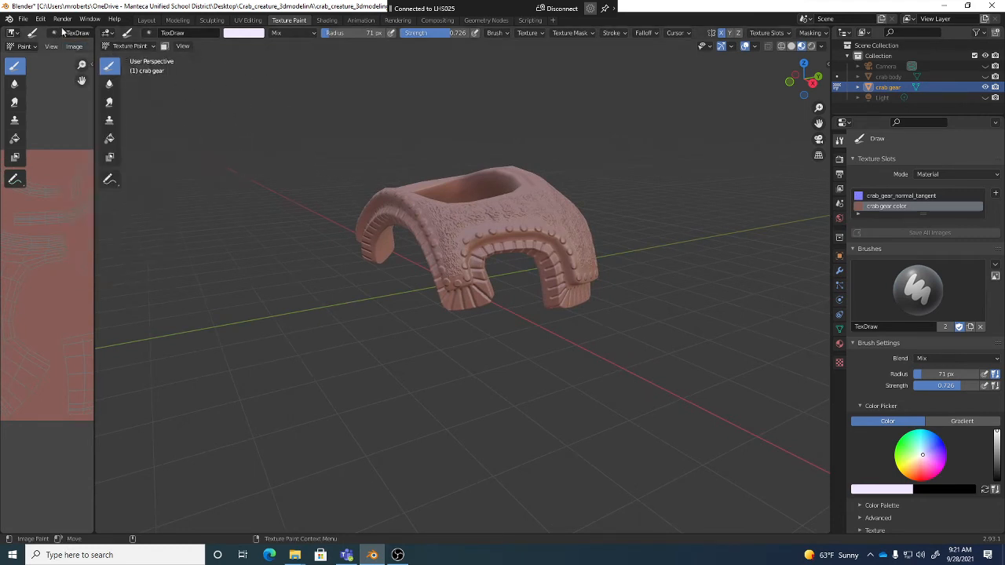
left_click(25, 18)
mouse_move(67, 182)
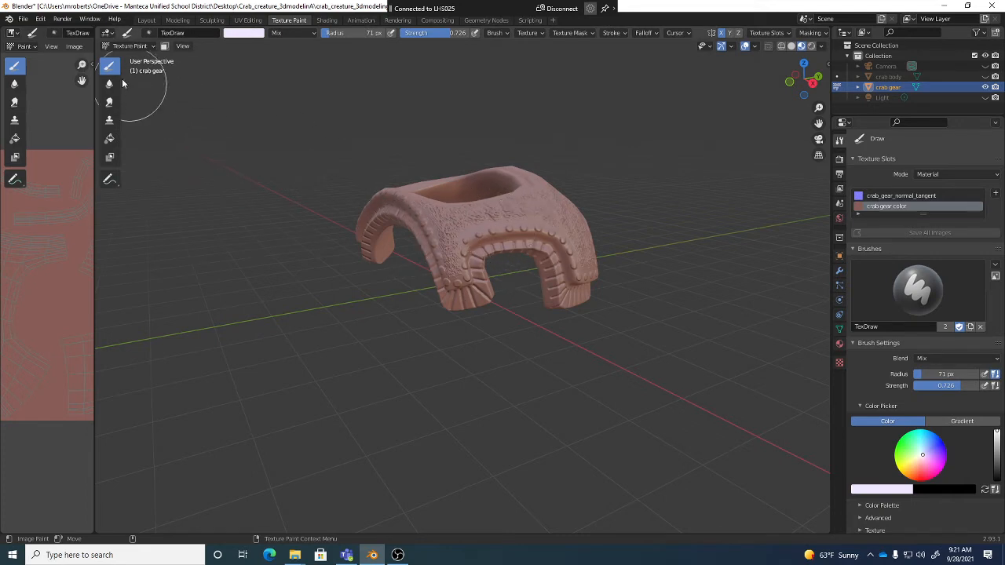
left_click(73, 46)
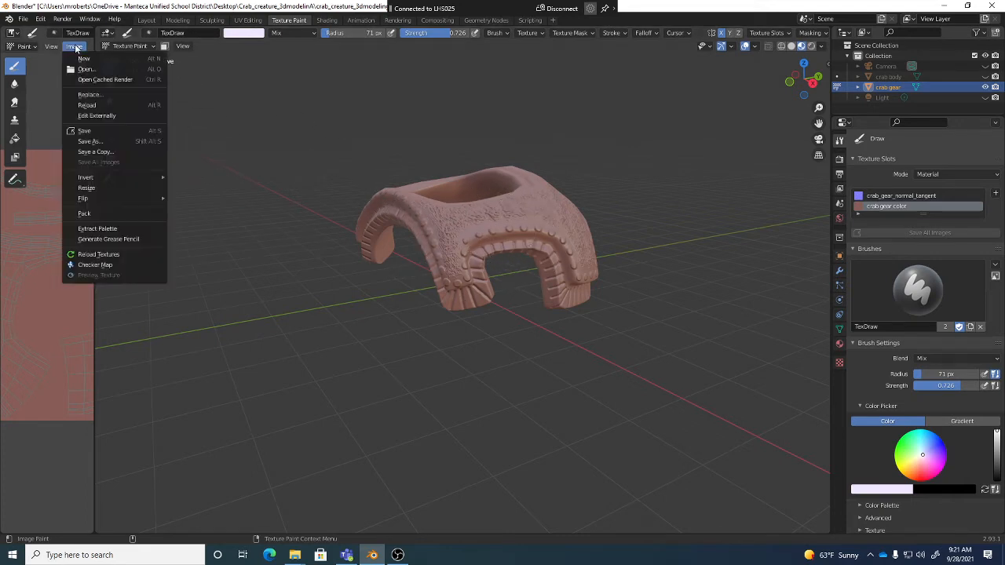
left_click(105, 130)
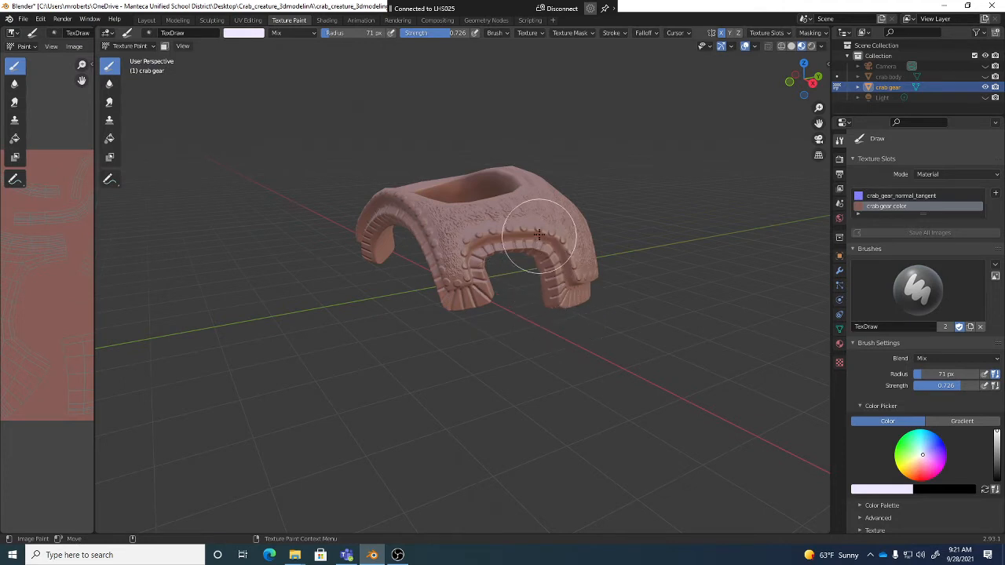
- Save the crab creature project file
middle_click_drag(539, 234, 528, 256, "shift")
scroll(498, 293, "up", 2)
middle_click_drag(502, 296, 511, 281, "shift")
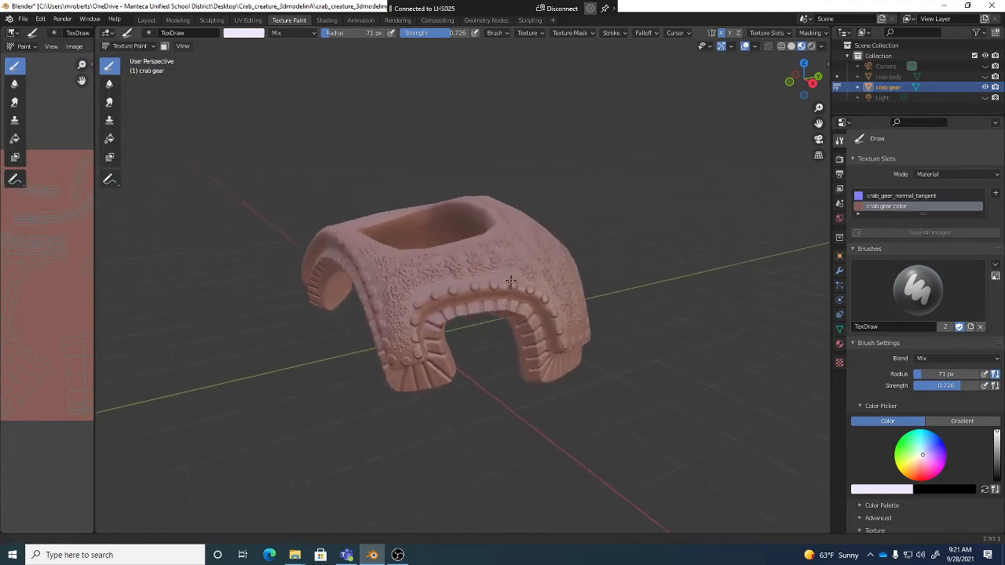
scroll(514, 280, "up", 2)
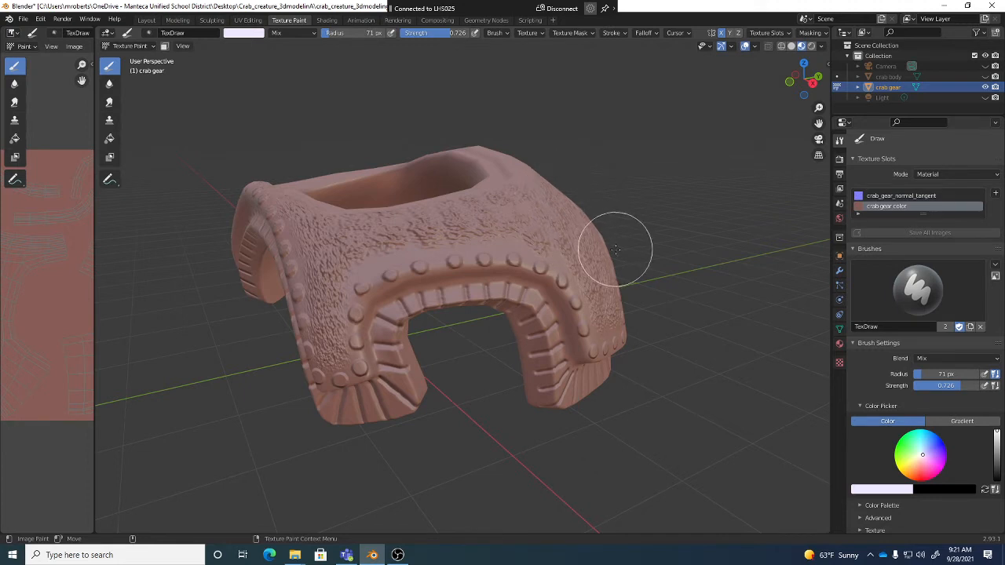
middle_click_drag(567, 235, 579, 237, "shift")
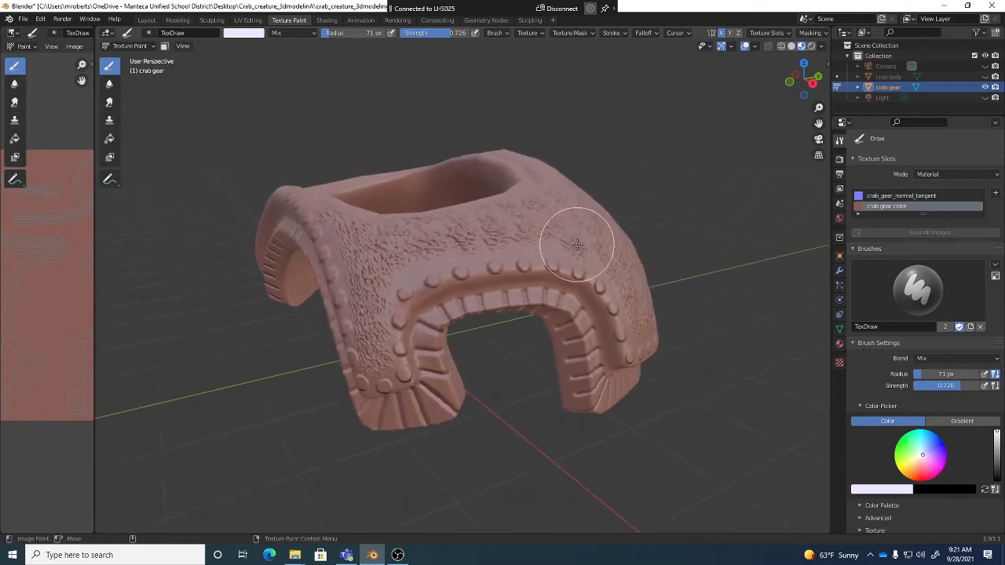
key("ctrl+s")
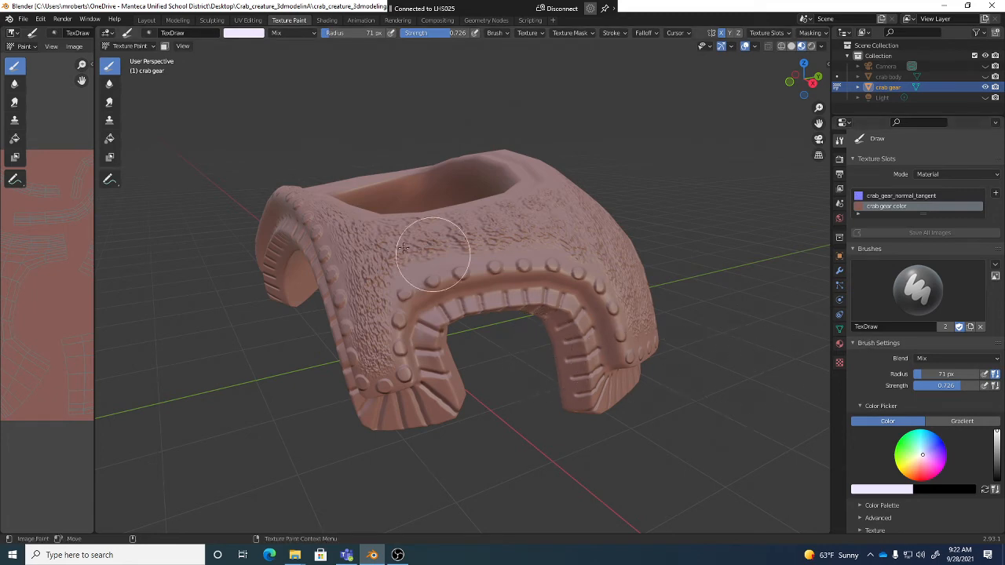
- Activate the Fill tool and brighten its paint color to a lighter grayish tan
left_click(110, 139)
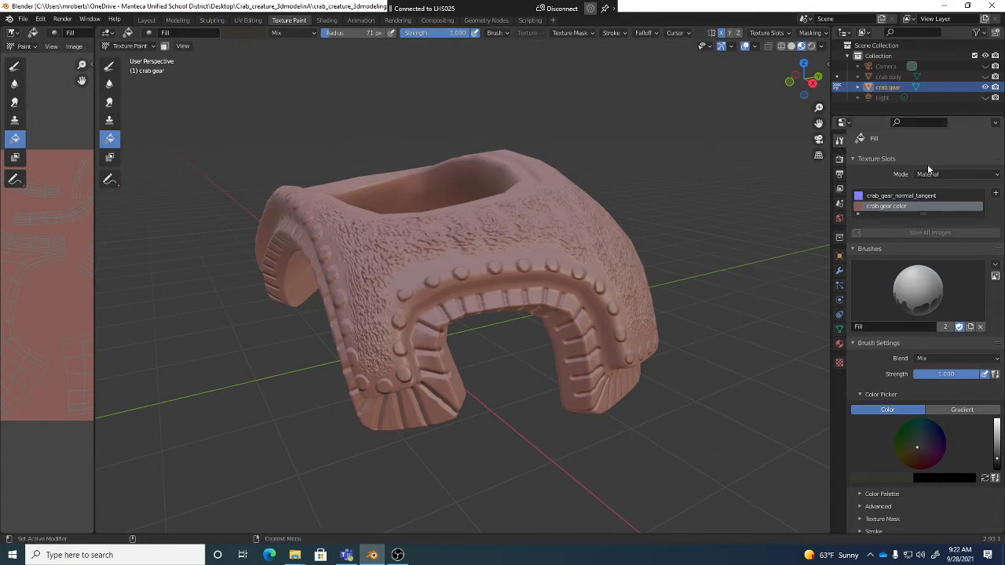
left_click(839, 160)
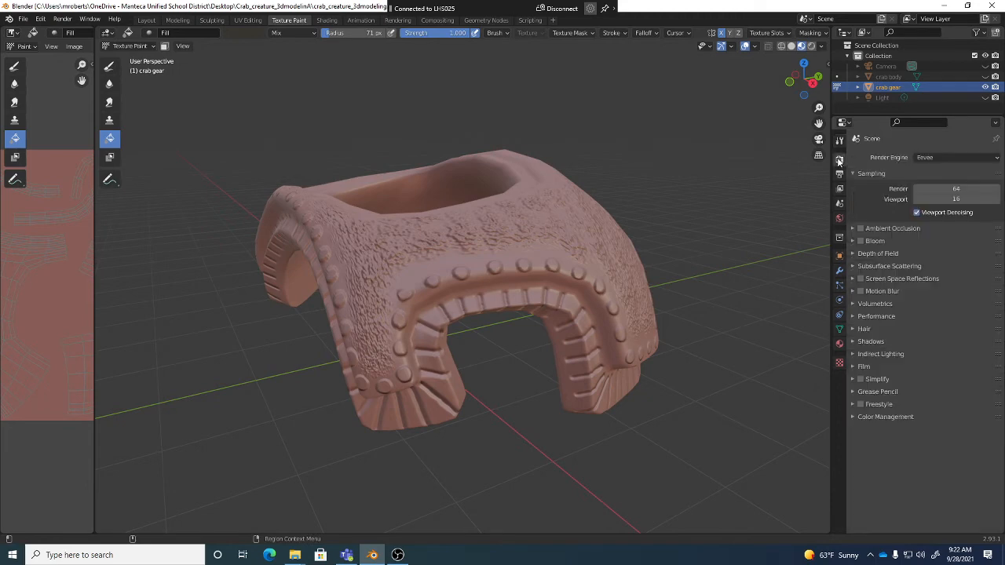
left_click(839, 140)
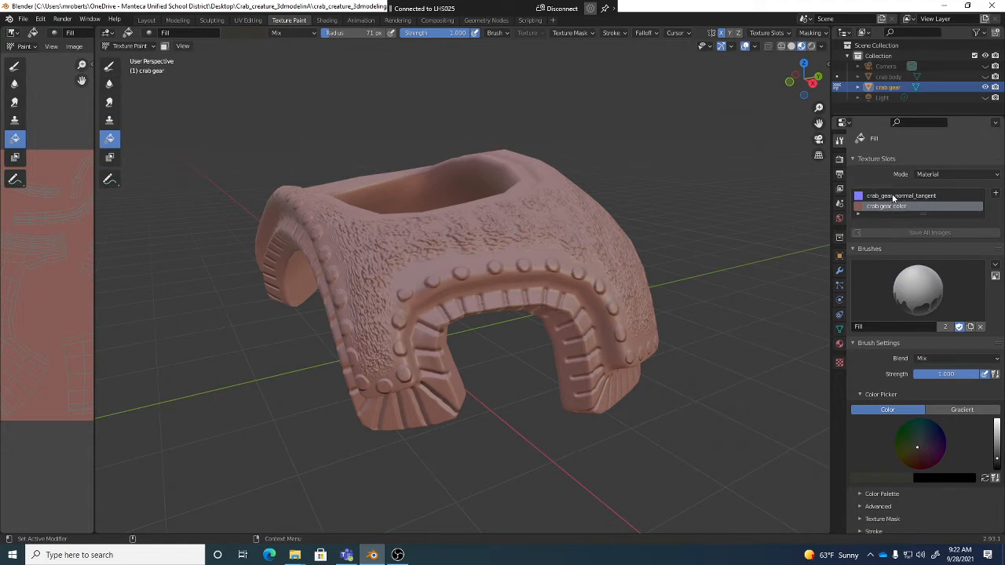
scroll(942, 276, "down", 3)
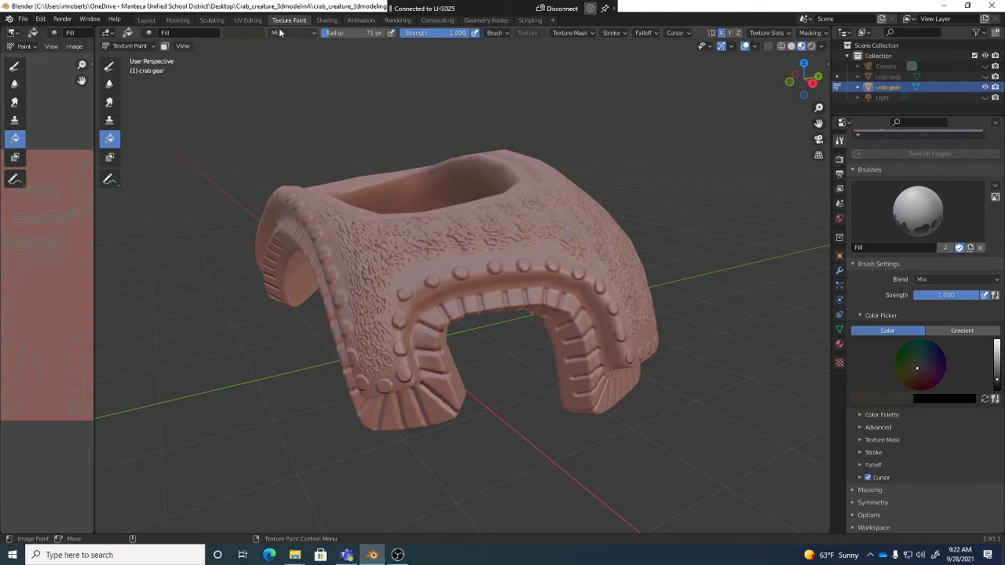
left_click(232, 35)
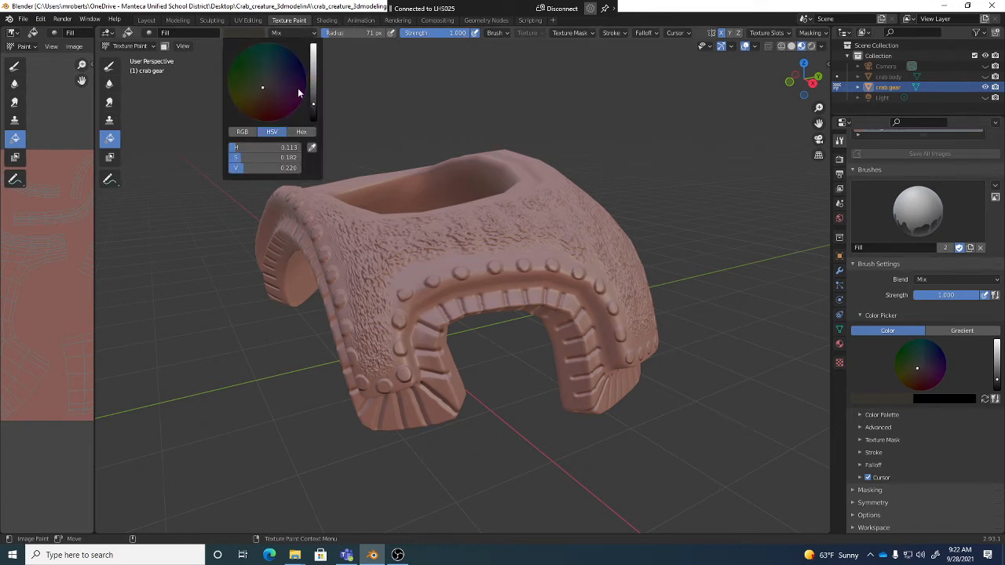
left_click_drag(312, 88, 313, 76)
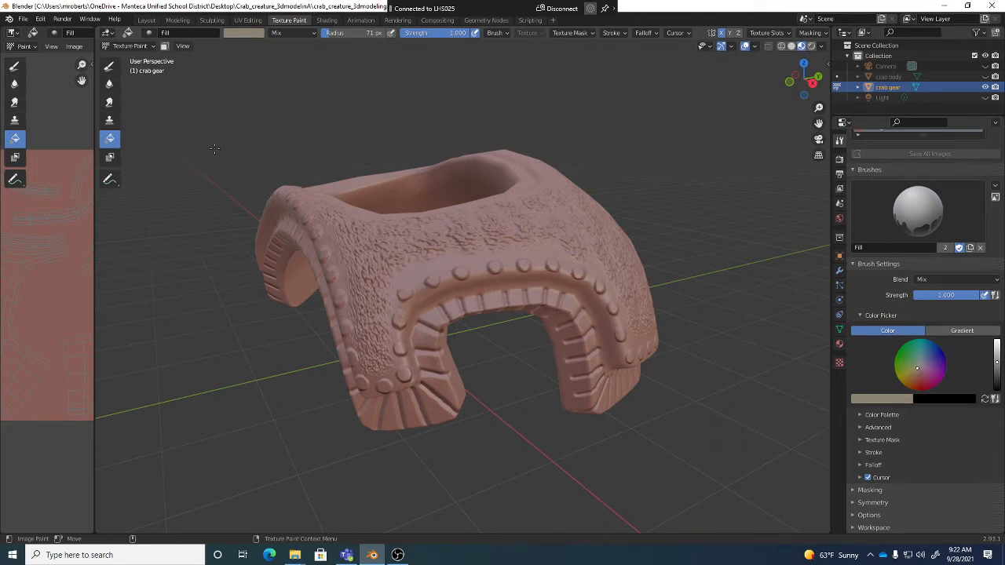
- Switch the crab gear to Edit Mode and clear the existing face selection
middle_click_drag(489, 238, 535, 264)
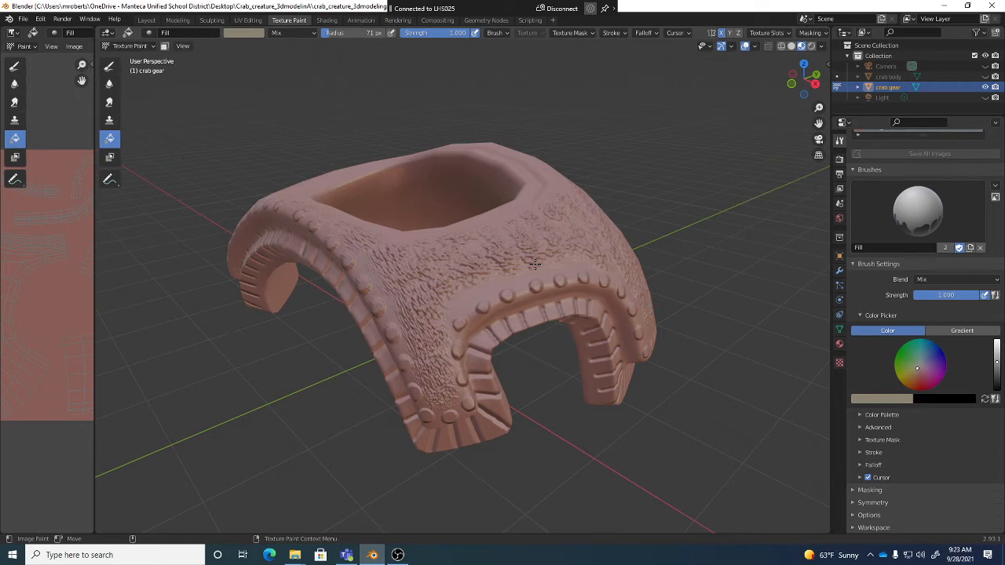
key("Tab")
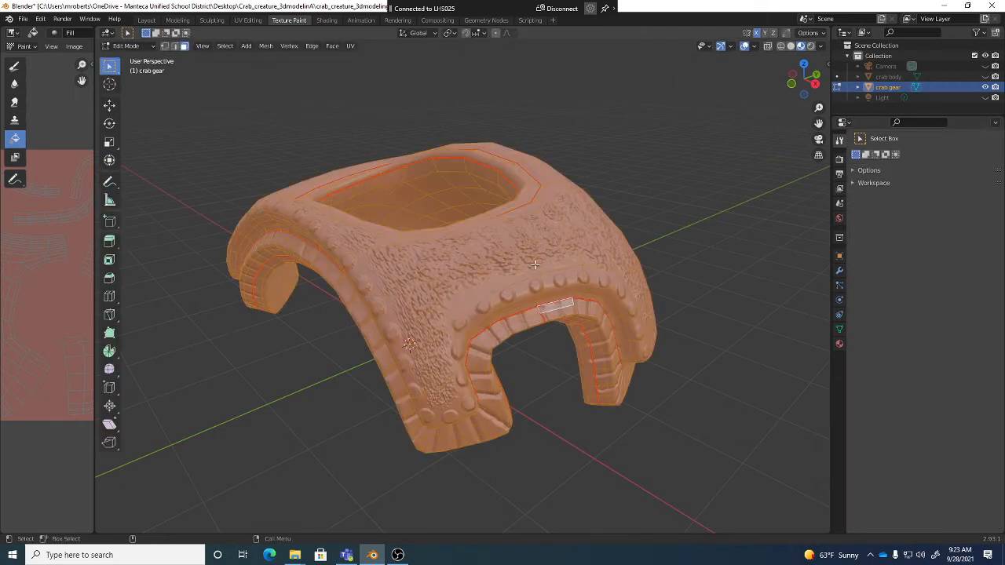
left_click(742, 366)
middle_click_drag(713, 358, 668, 321)
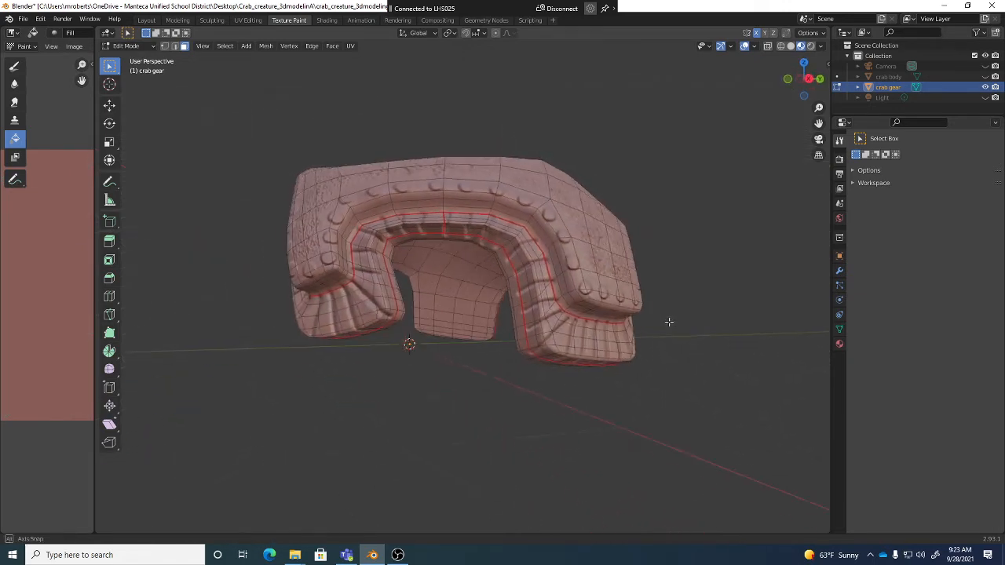
middle_click_drag(536, 223, 468, 200)
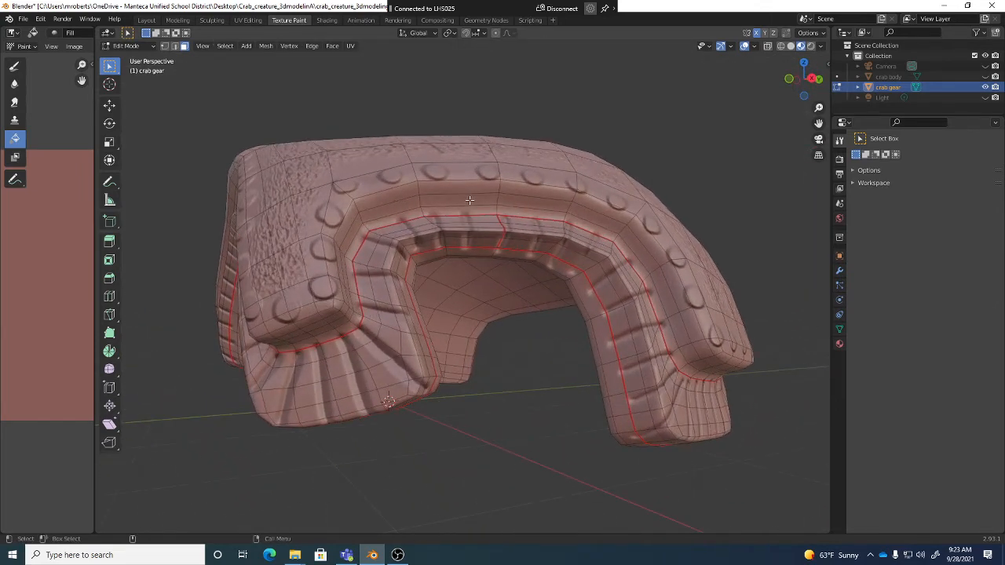
- In edge selection, select the seam loop along the lower arches together with the outer seam loop around the top opening
key("2")
left_click(476, 215, "alt")
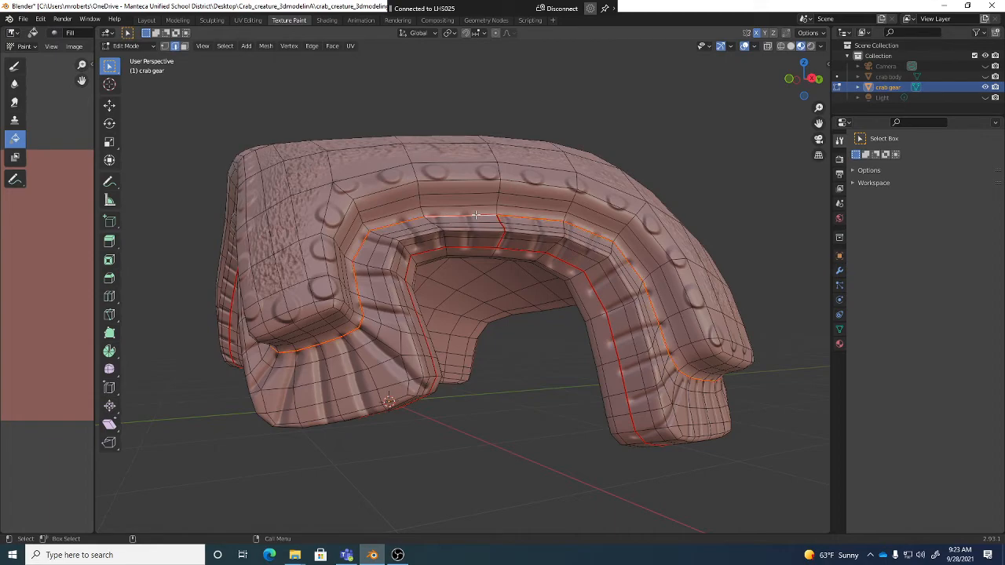
middle_click_drag(475, 214, 506, 269)
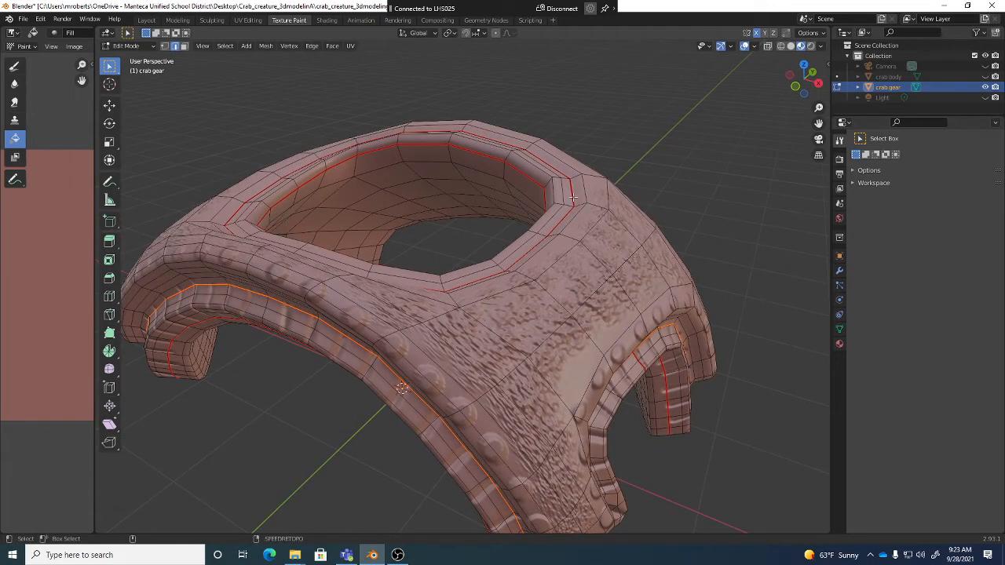
left_click(573, 197, "alt+shift")
middle_click_drag(597, 245, 594, 274)
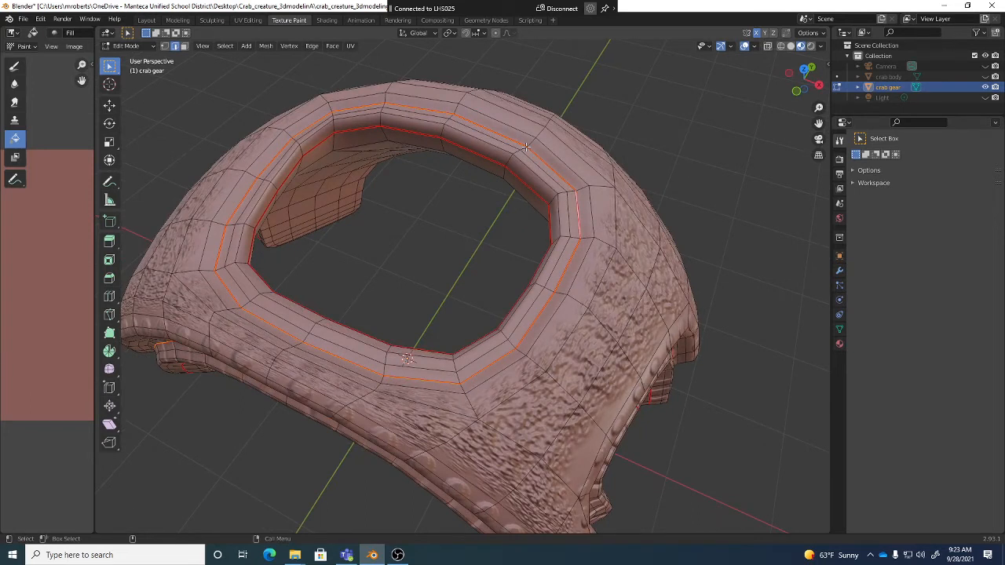
- Select the inner region between the chosen seam loops with Select Loop Inner-Region
left_click(226, 47)
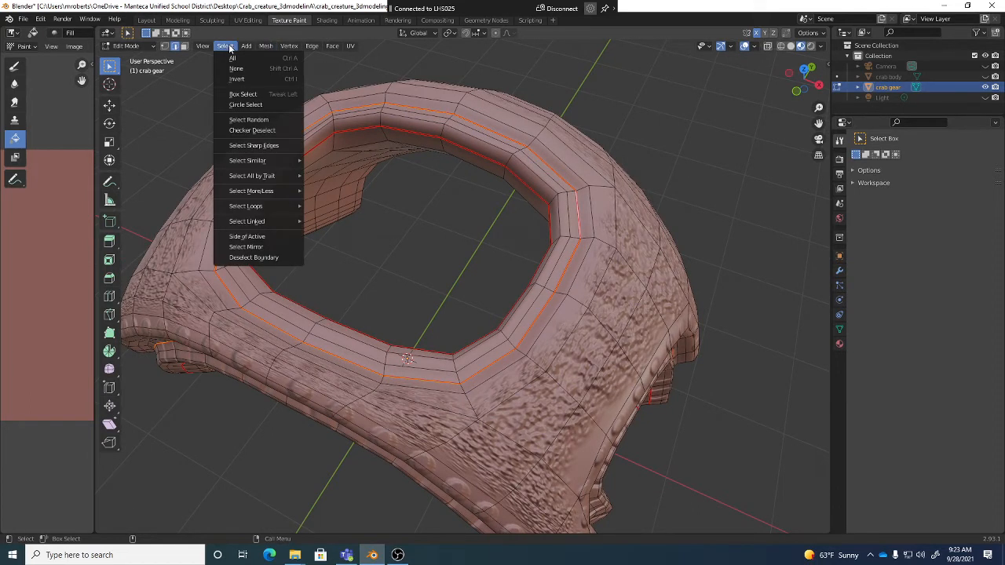
mouse_move(267, 211)
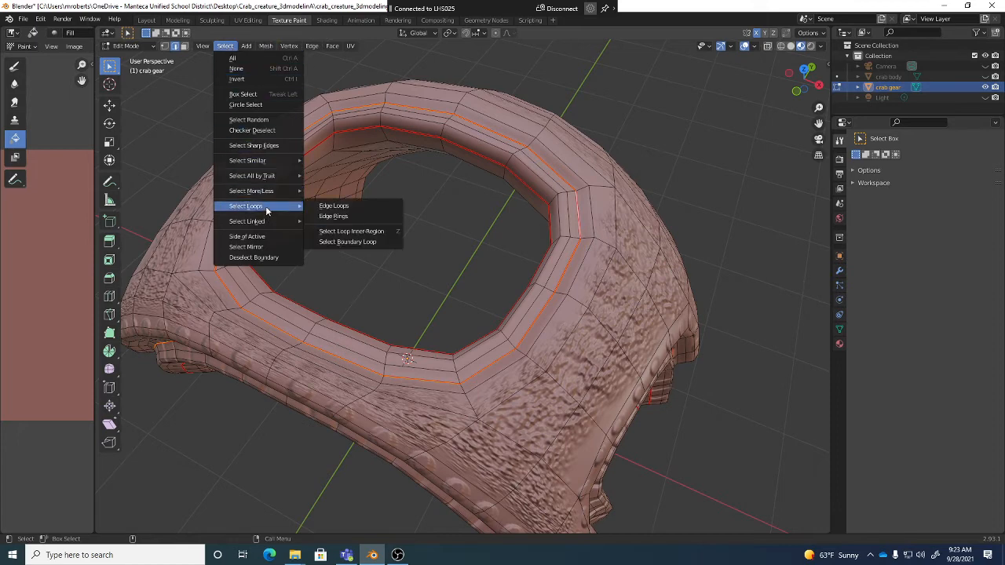
right_click(375, 234)
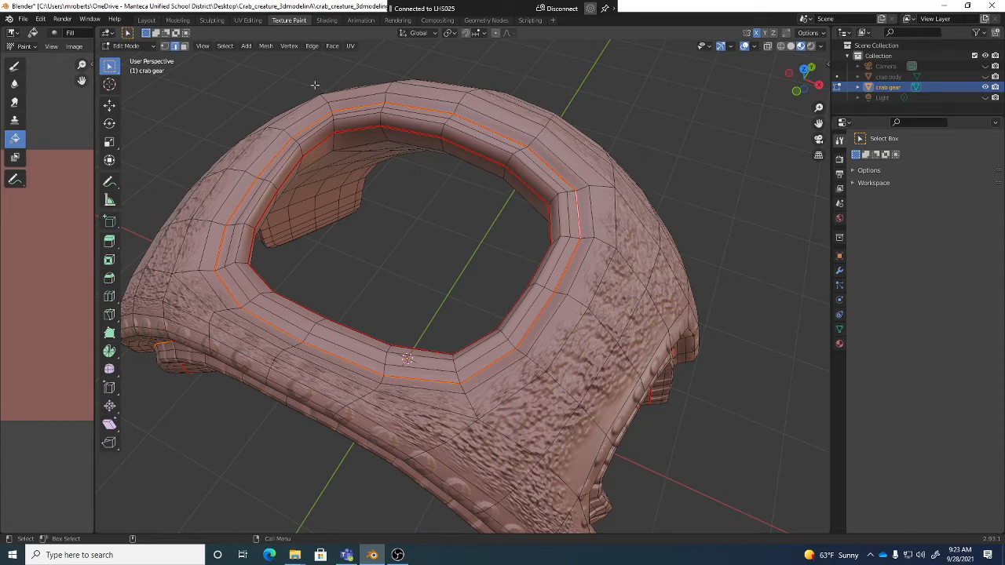
left_click(225, 46)
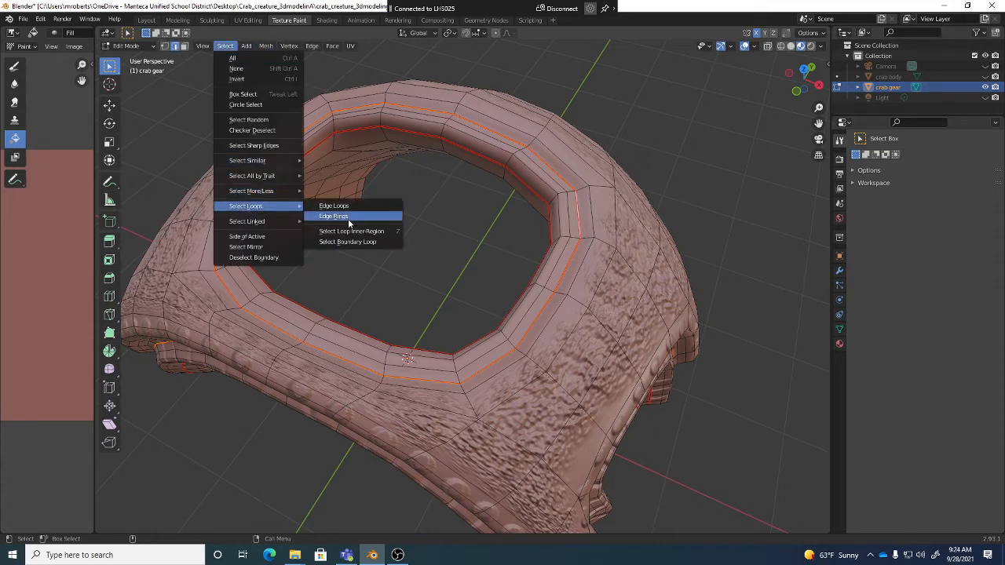
left_click(370, 229)
middle_click_drag(627, 314, 608, 179)
scroll(627, 272, "up", 6)
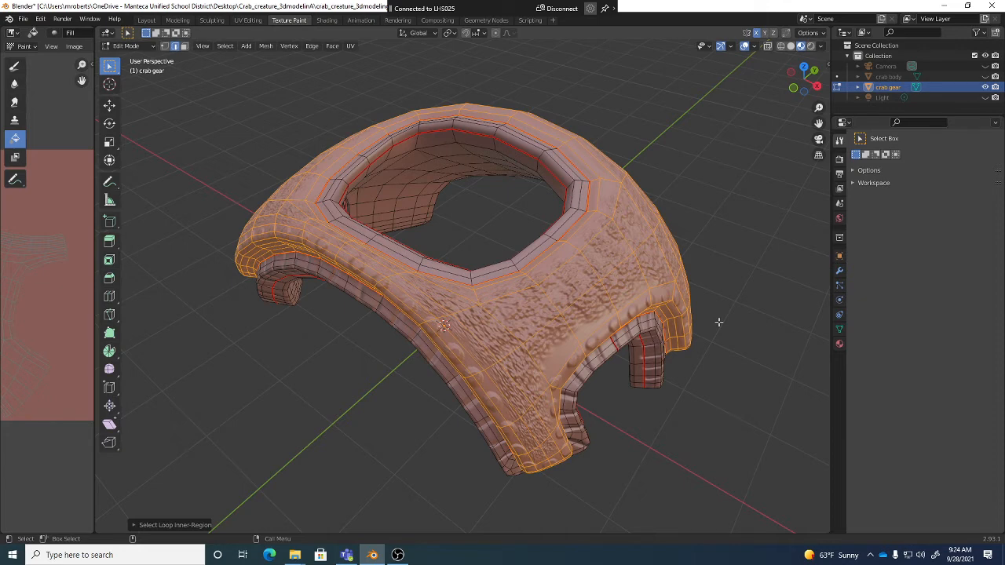
- Switch to face selection and deselect the whole outer shell of the crab gear
key("3")
middle_click_drag(710, 349, 693, 326)
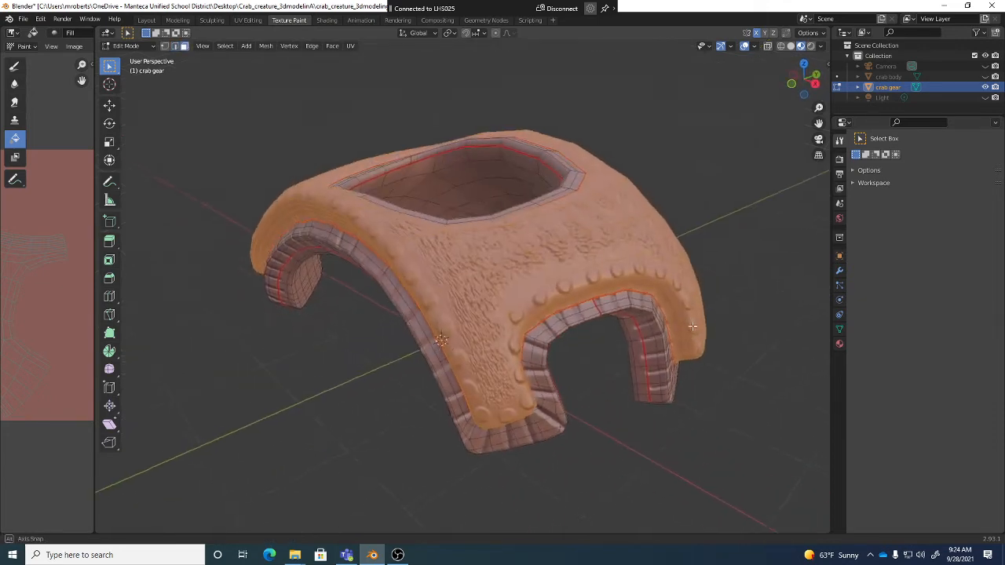
left_click(745, 358)
- Select one face on the crab gear's textured outer shell and extend the selection to all linked faces
middle_click_drag(603, 259, 579, 201)
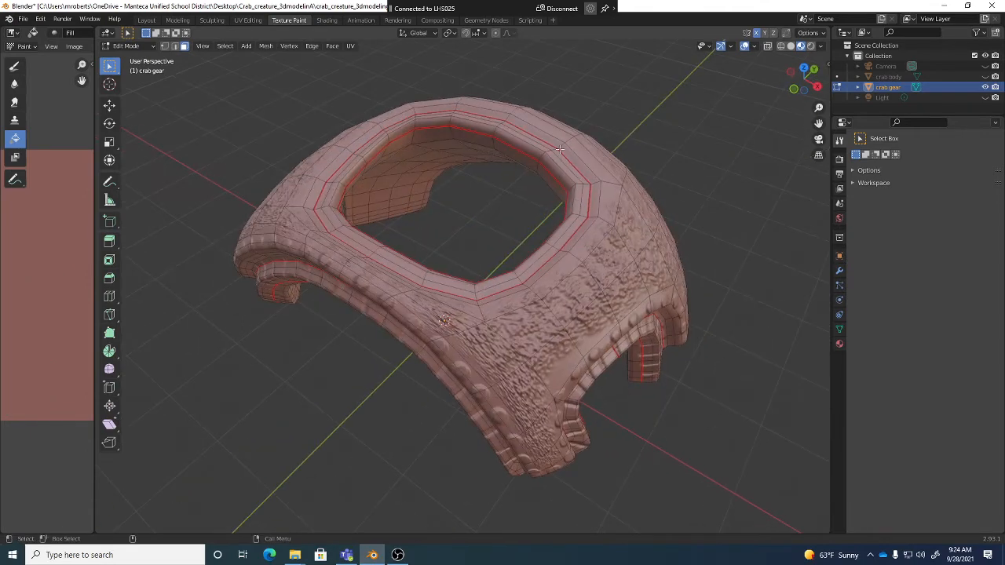
left_click(631, 221)
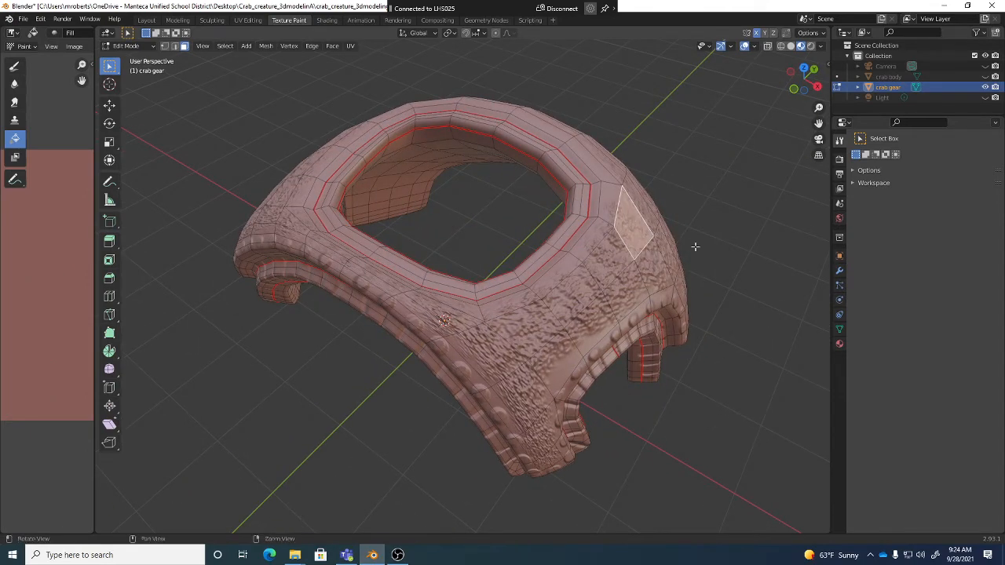
middle_click_drag(630, 221, 617, 253)
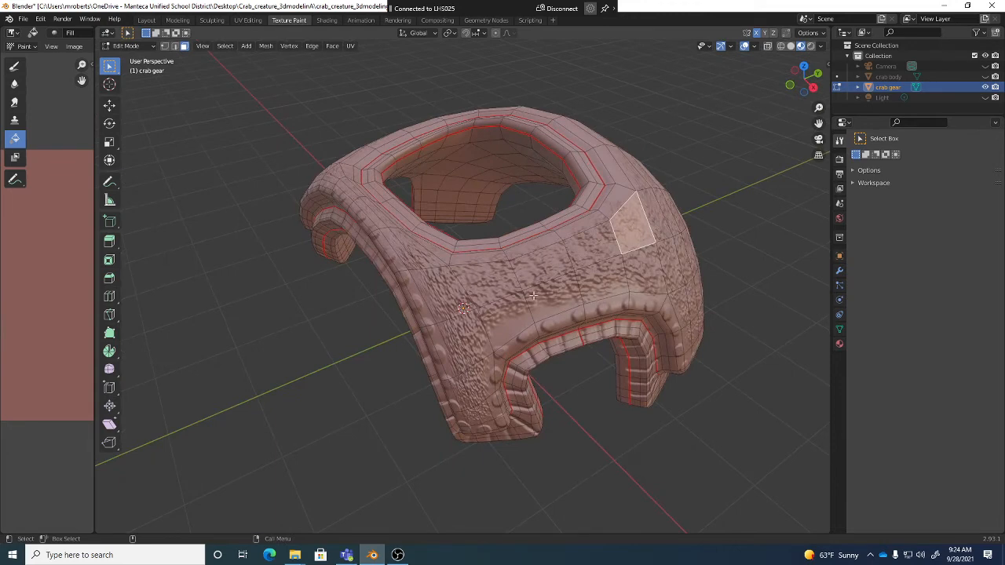
middle_click_drag(595, 344, 620, 303)
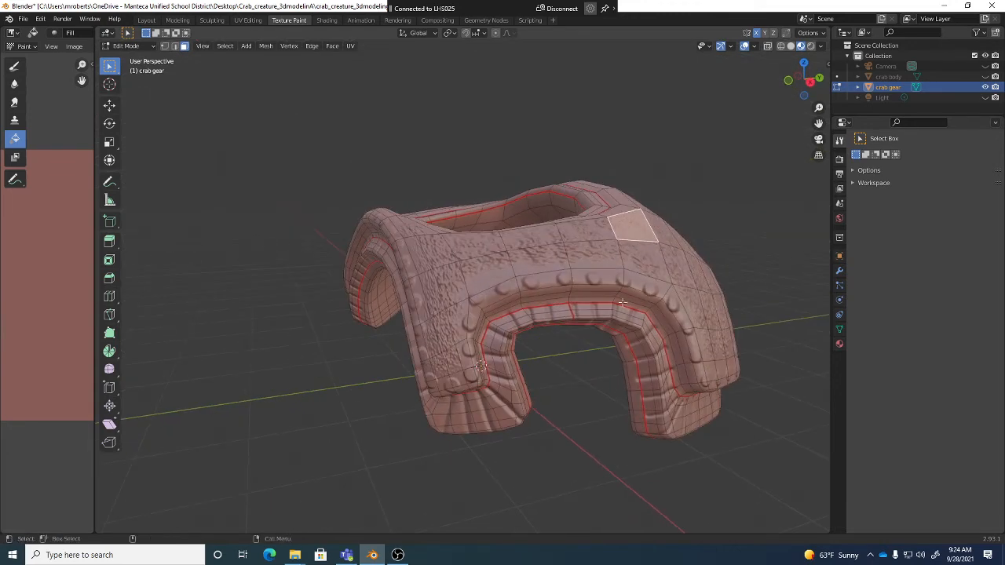
middle_click_drag(618, 262, 627, 233)
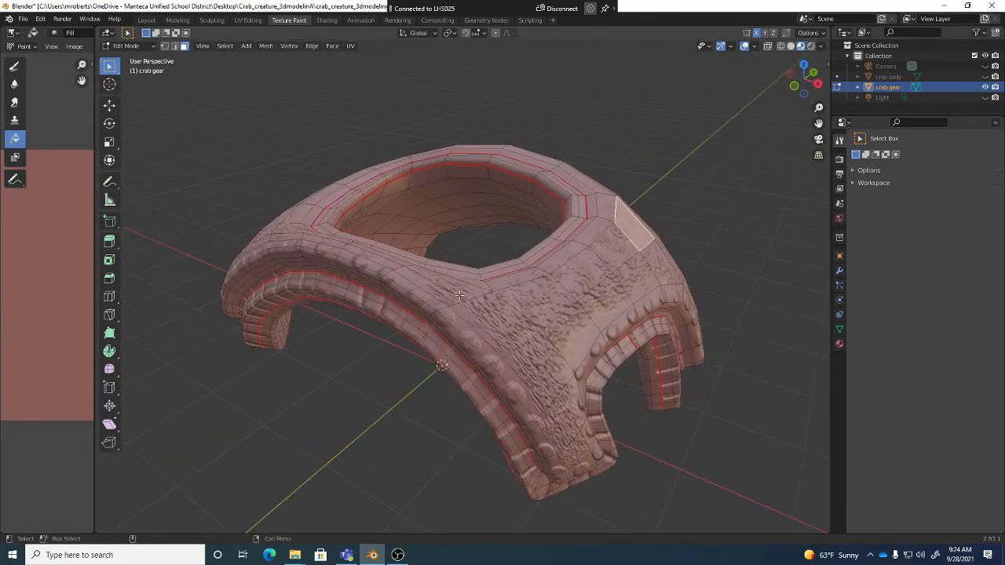
left_click(225, 46)
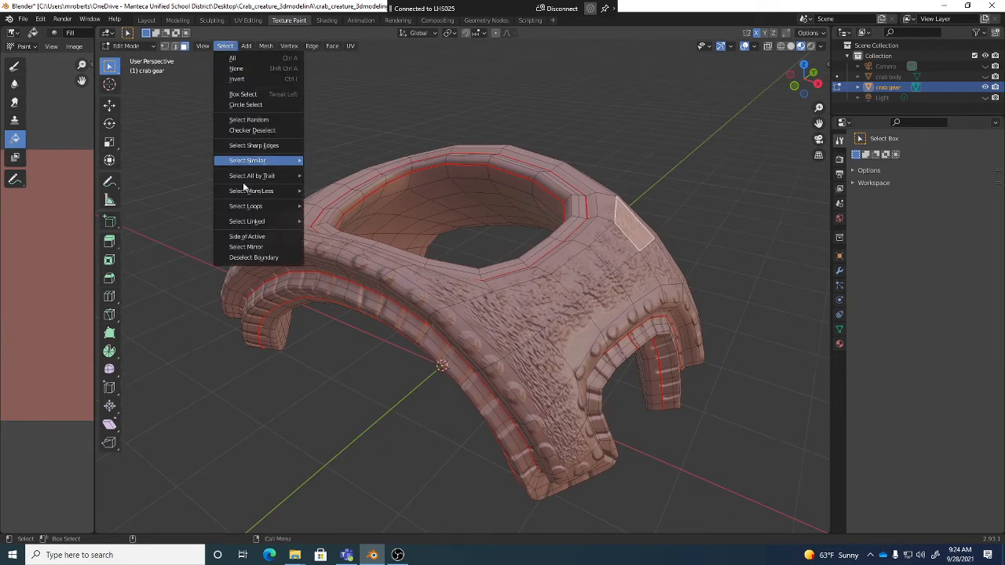
mouse_move(297, 222)
left_click(328, 221)
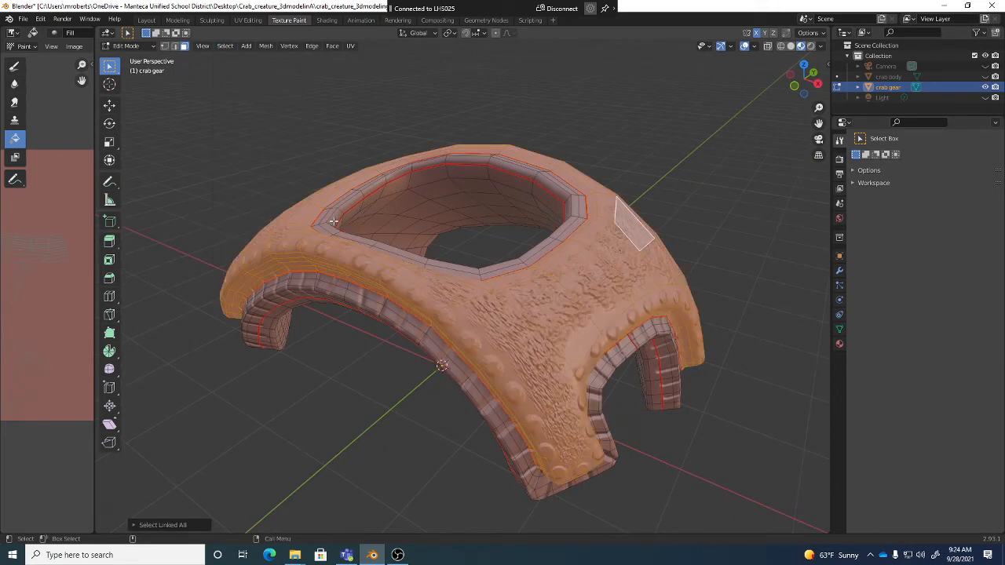
middle_click_drag(632, 268, 573, 190)
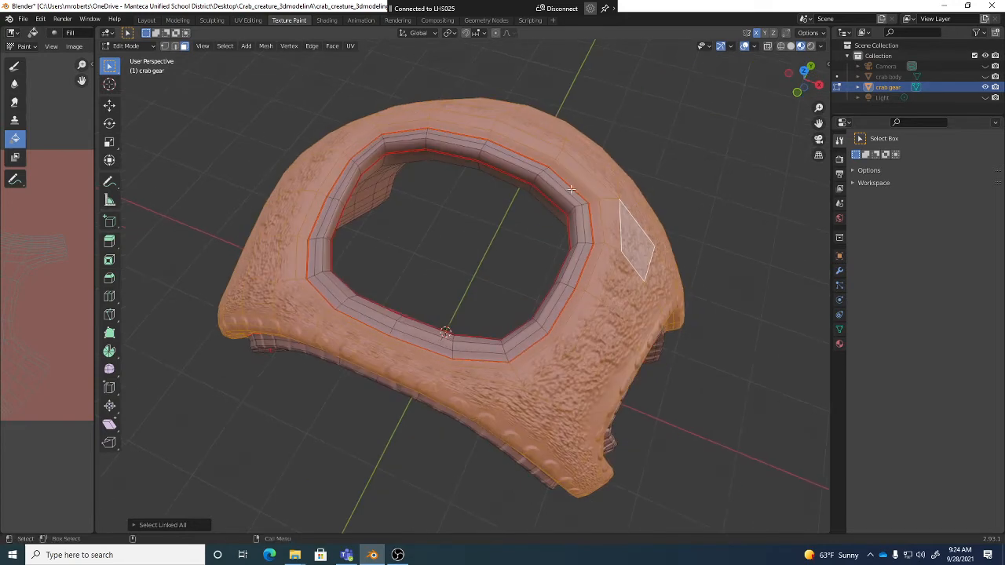
middle_click_drag(650, 312, 639, 270)
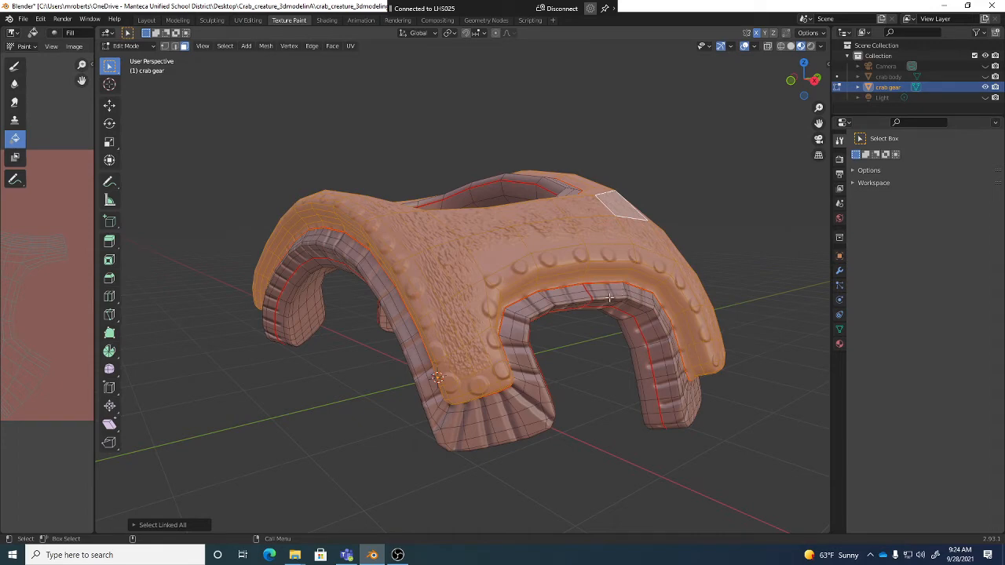
middle_click_drag(634, 182, 454, 464)
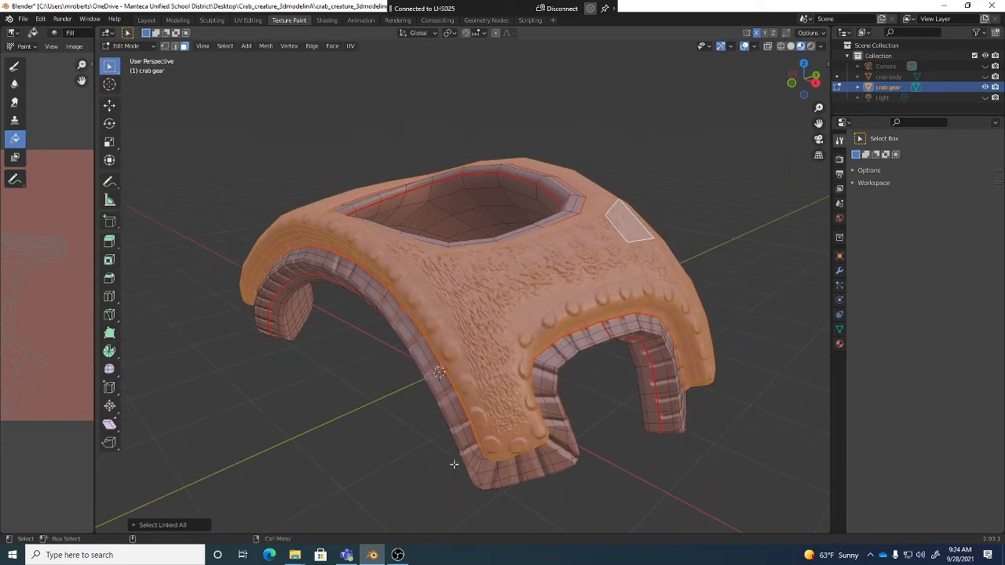
left_click(398, 555)
left_click(398, 555)
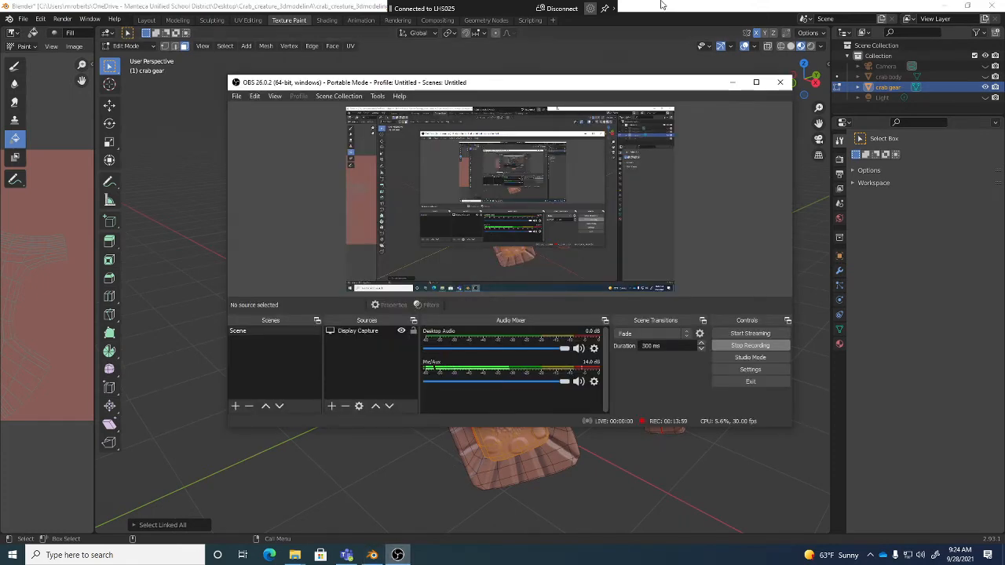
middle_click_drag(604, 244, 599, 251)
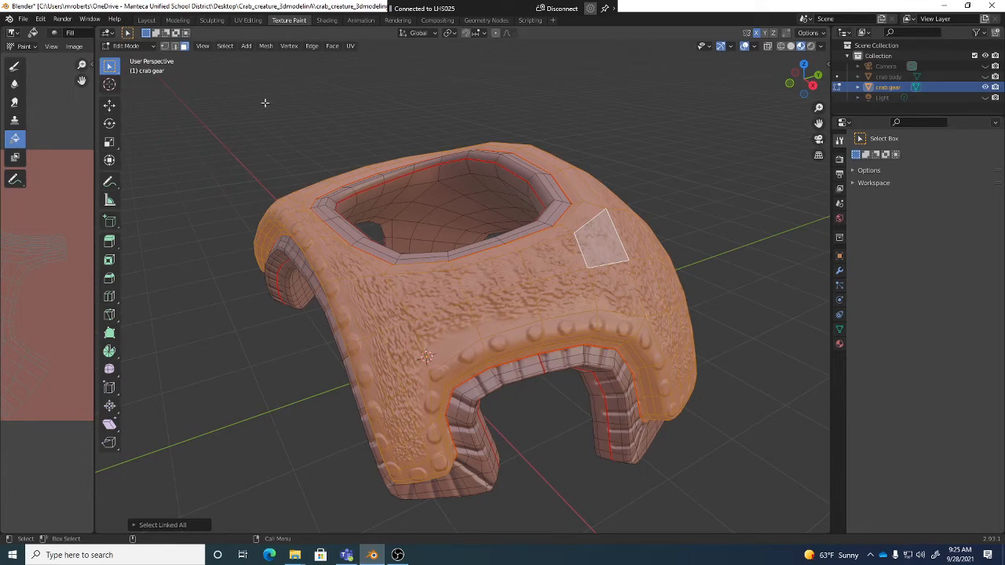
- Return the crab gear to Texture Paint mode and enable the paint mask so only the selected outer shell faces are paintable
left_click(138, 46)
left_click(139, 47)
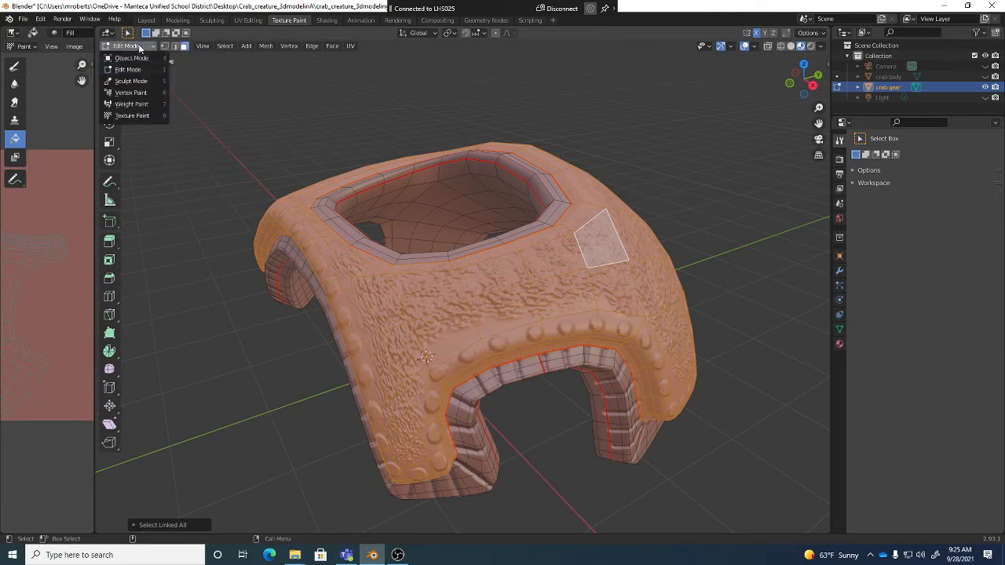
left_click(151, 117)
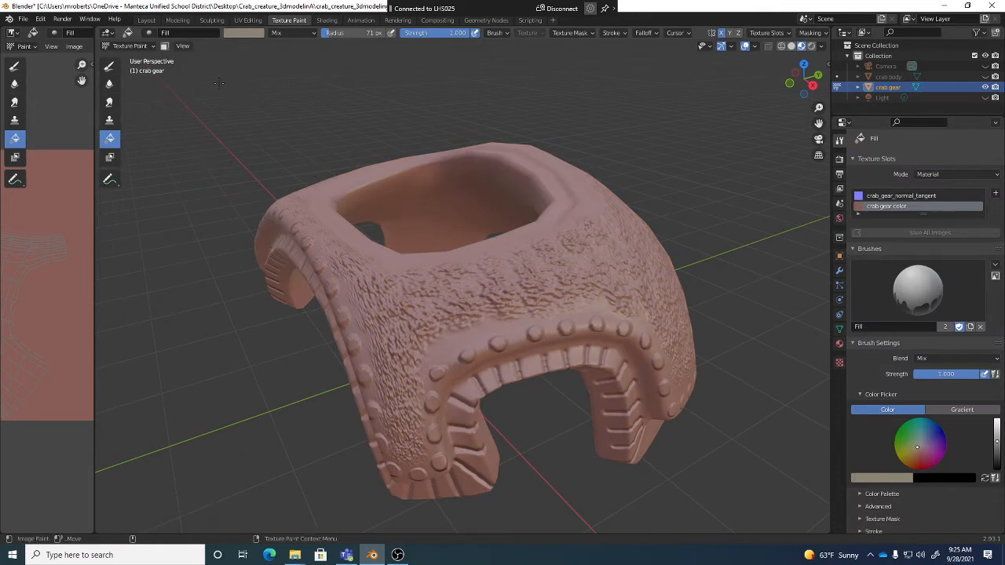
left_click(164, 45)
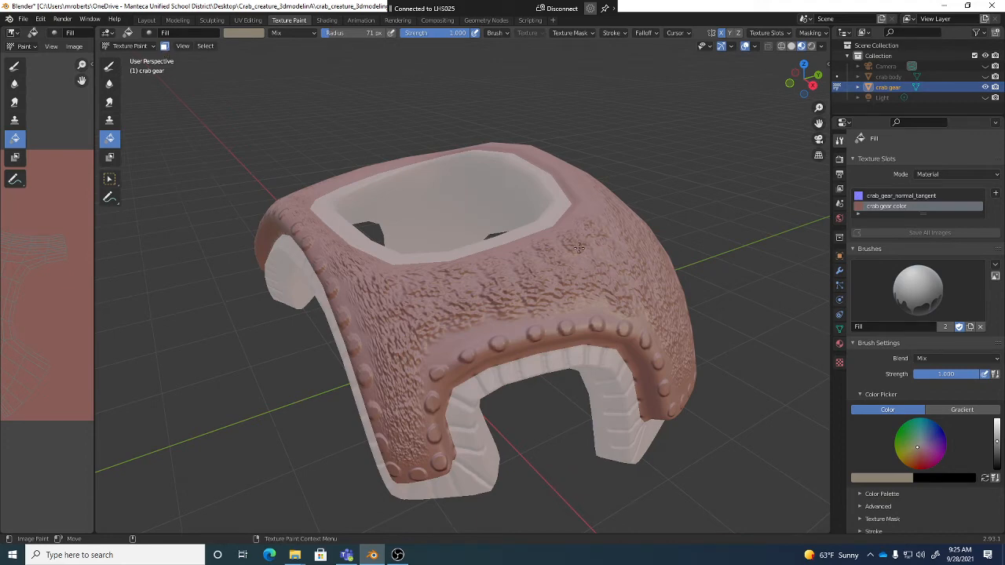
mouse_move(639, 374)
middle_mouse_down()
mouse_move(646, 343)
mouse_move(630, 363)
middle_mouse_up()
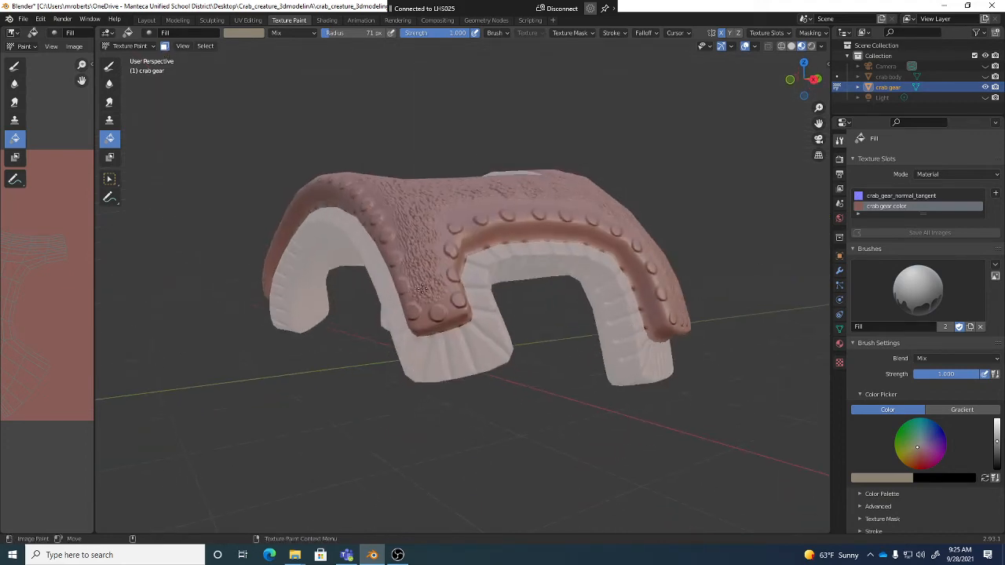
- Fill the masked outer shell of the crab gear with the tan base color and turn off the paint mask
key("Tab")
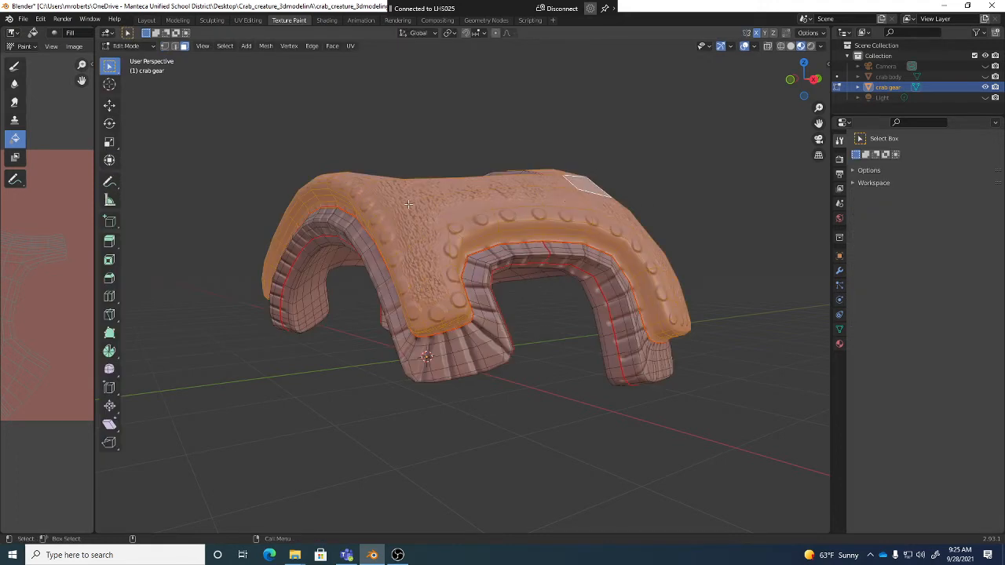
key("Tab")
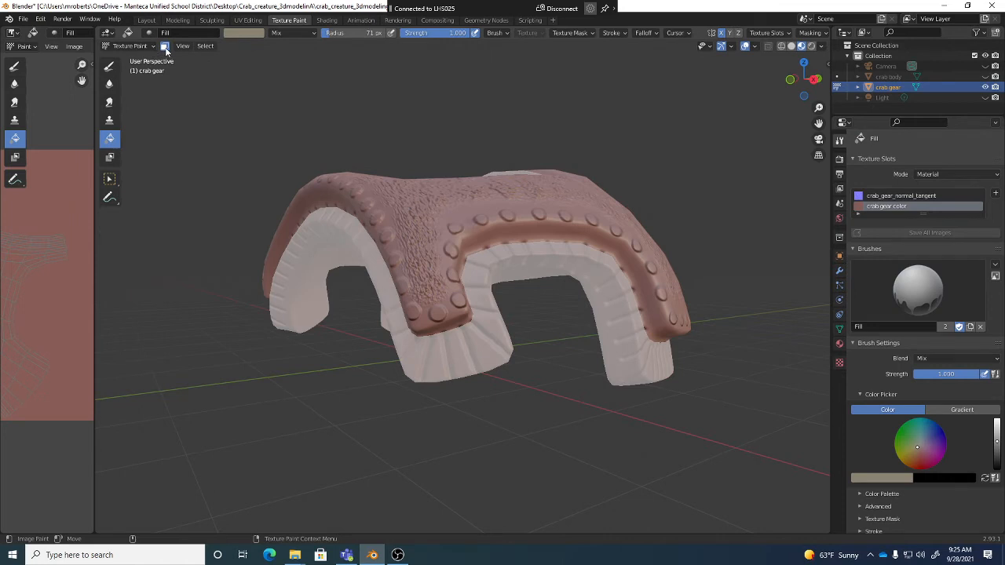
middle_click_drag(576, 245, 571, 290)
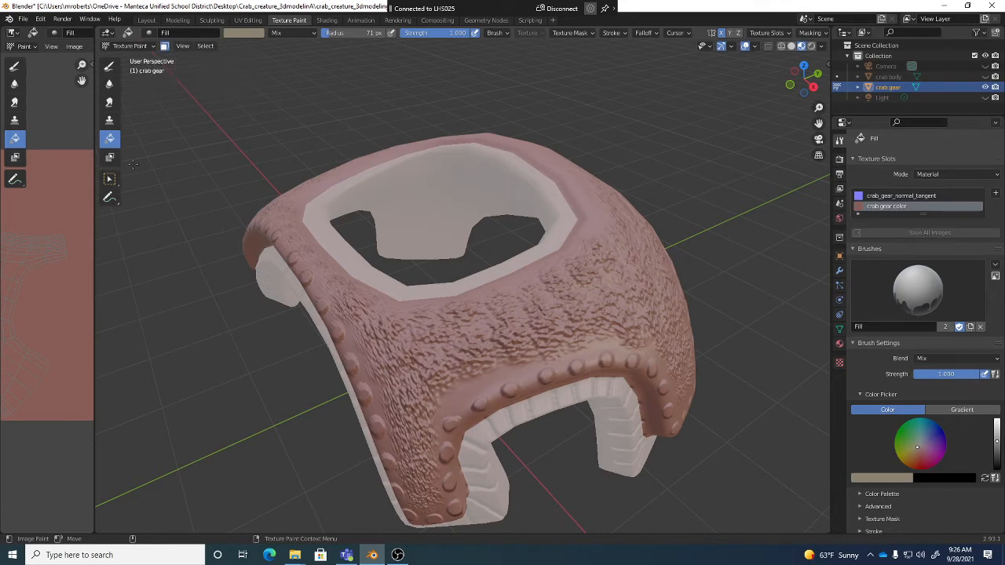
left_click(605, 281)
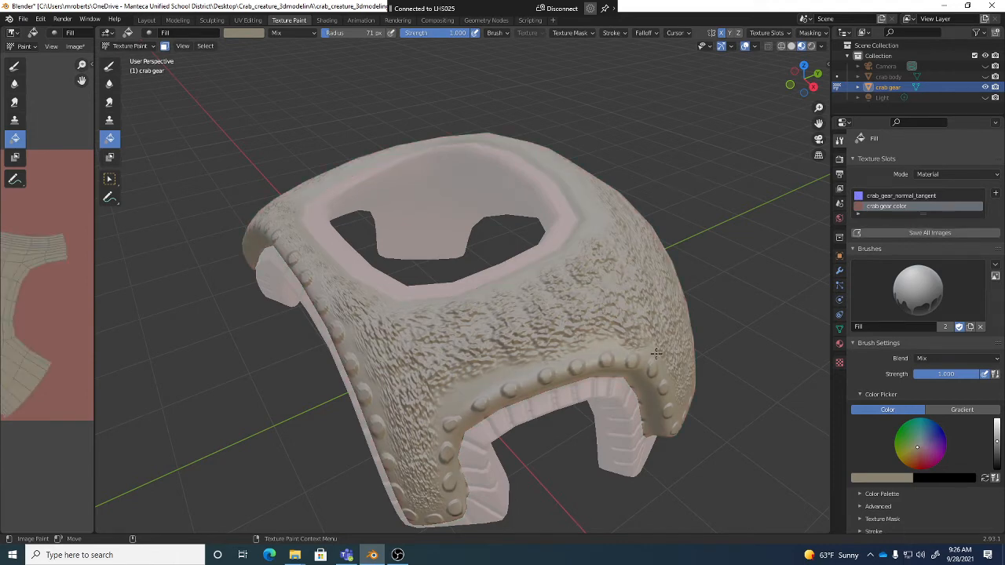
mouse_move(657, 378)
middle_mouse_down()
mouse_move(642, 320)
mouse_move(605, 292)
mouse_move(605, 335)
mouse_move(575, 319)
mouse_move(572, 364)
middle_mouse_up()
left_click(165, 46)
scroll(591, 285, "down", 4)
scroll(564, 314, "up", 5)
scroll(564, 314, "down", 5)
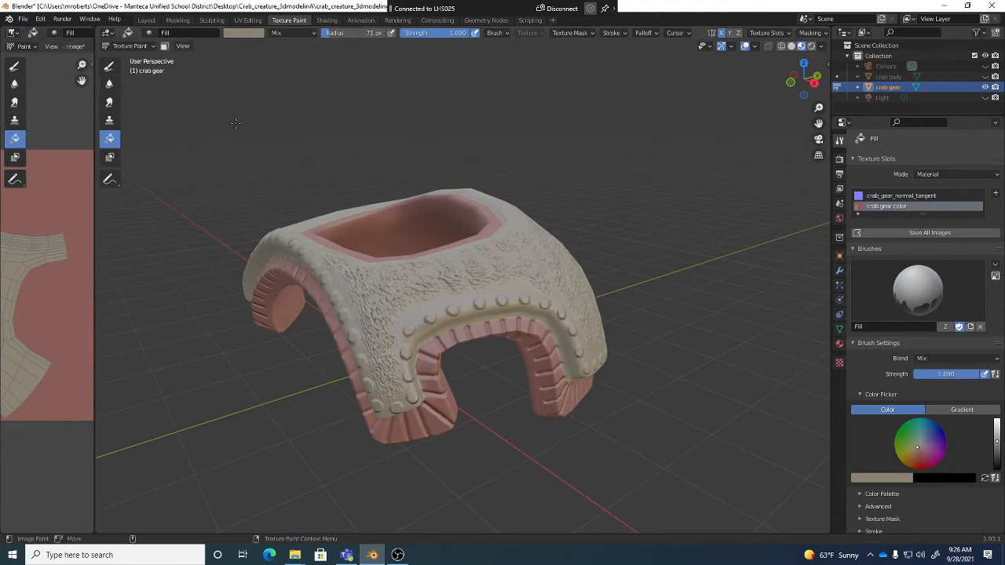
- Save the painted crab gear color image and save the Blender file
left_click(79, 48)
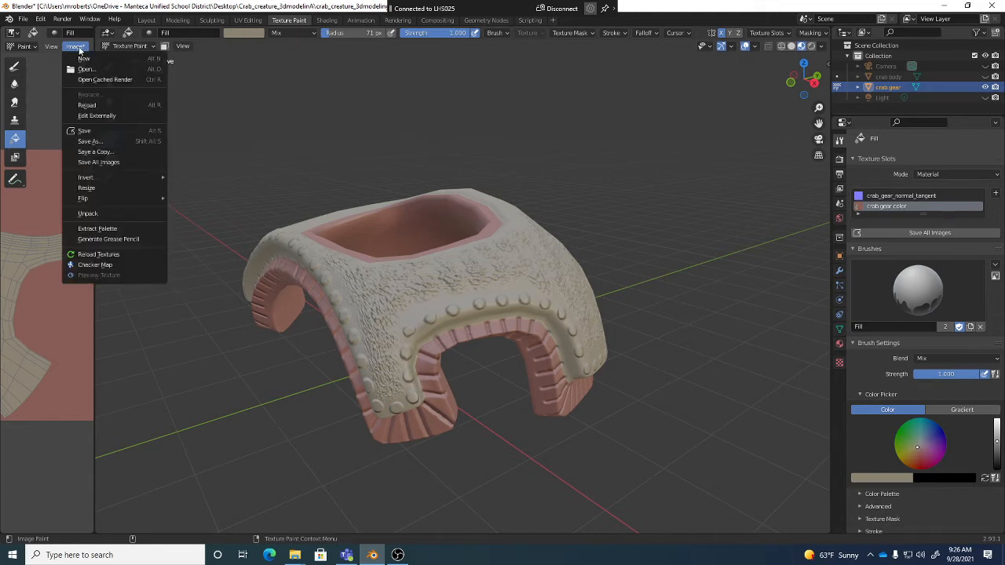
left_click(105, 131)
left_click(109, 137)
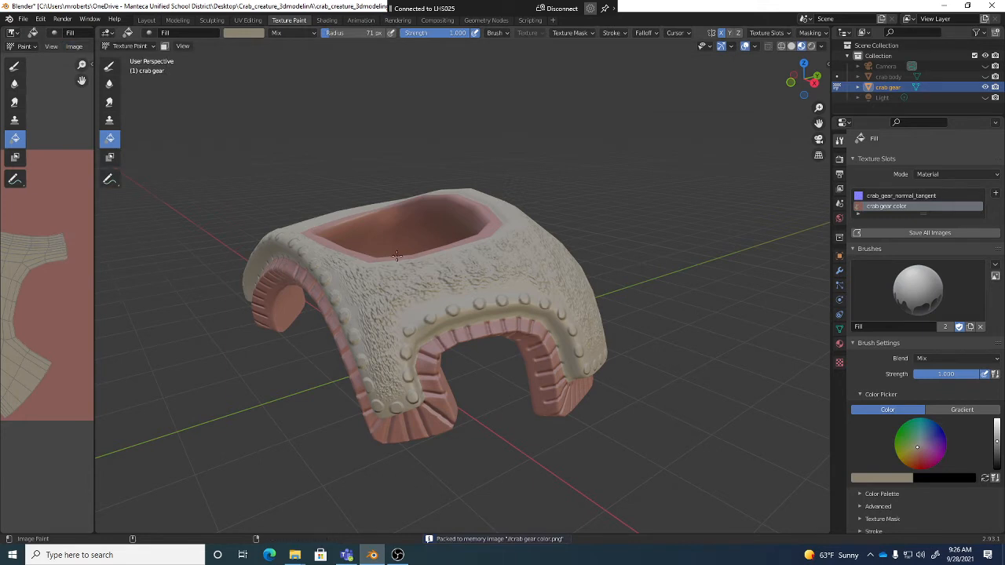
key("ctrl+s")
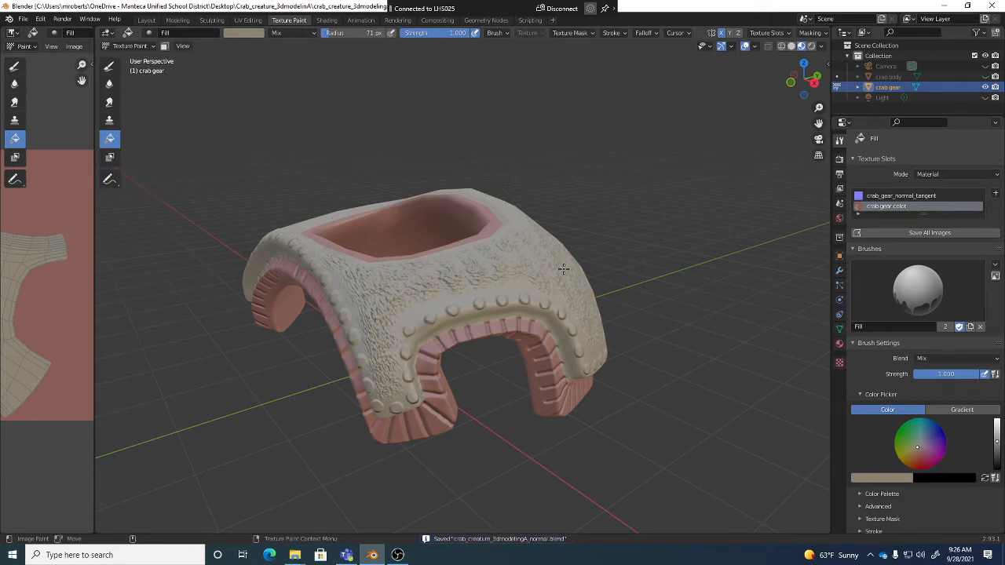
left_click(166, 51)
left_click(166, 50)
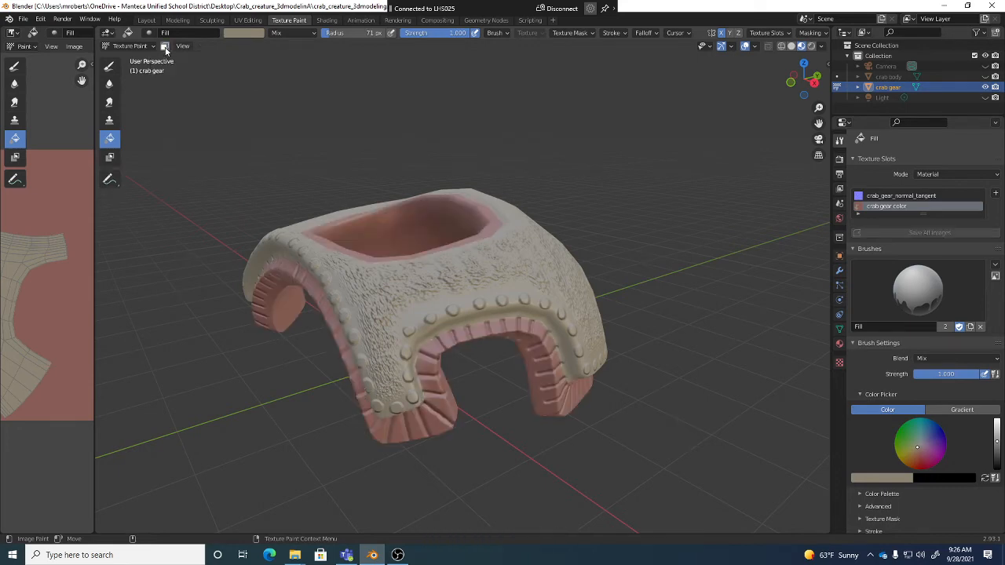
left_click(165, 47)
left_click(165, 47)
mouse_move(516, 443)
middle_mouse_down()
mouse_move(552, 339)
mouse_move(541, 345)
mouse_move(531, 333)
middle_mouse_up()
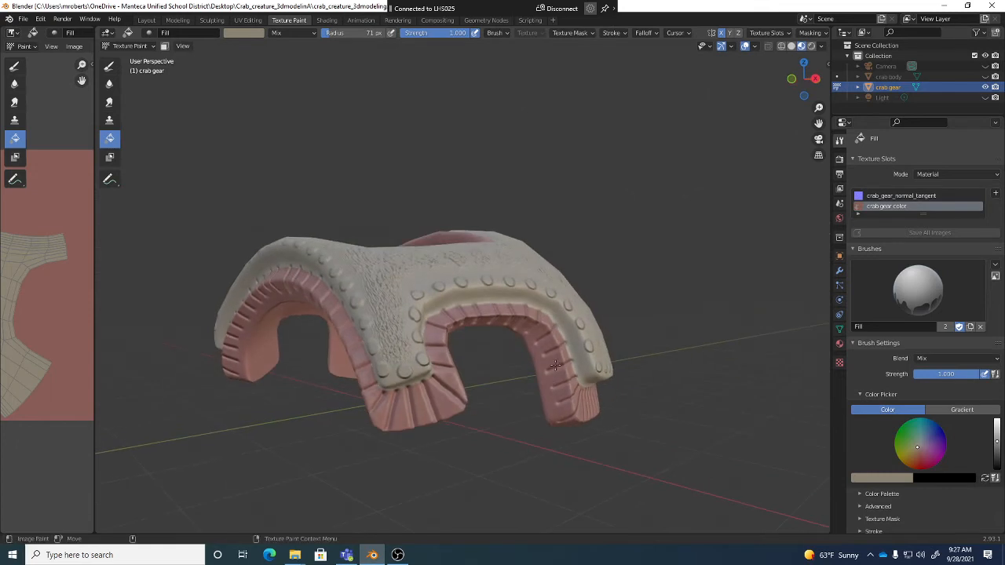
- Switch to the Draw brush, choose a muted light pink brush color, and set the brush strength to 0.430
left_click(110, 72)
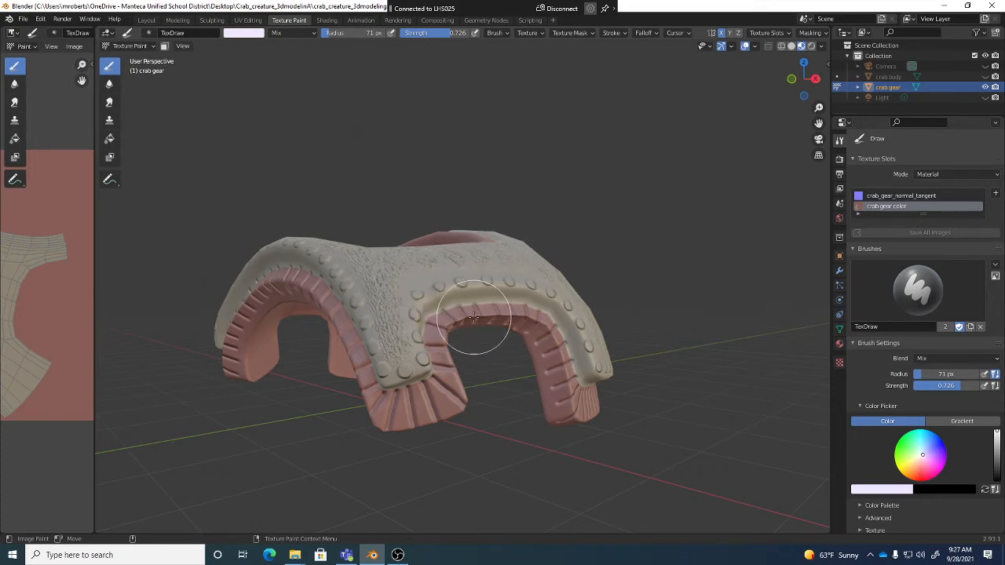
mouse_move(504, 425)
middle_mouse_down()
mouse_move(443, 363)
mouse_move(460, 309)
middle_mouse_up()
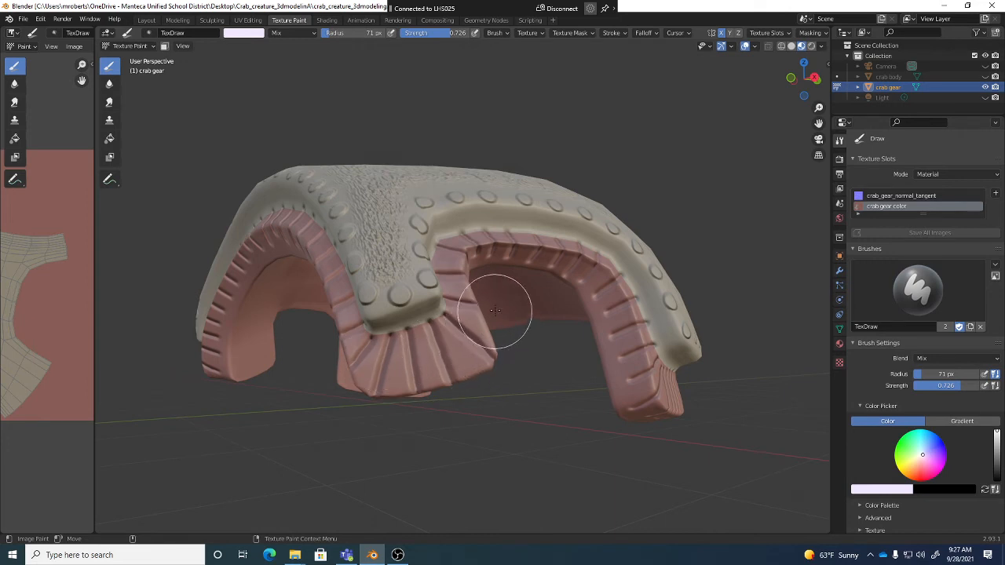
left_click(252, 33)
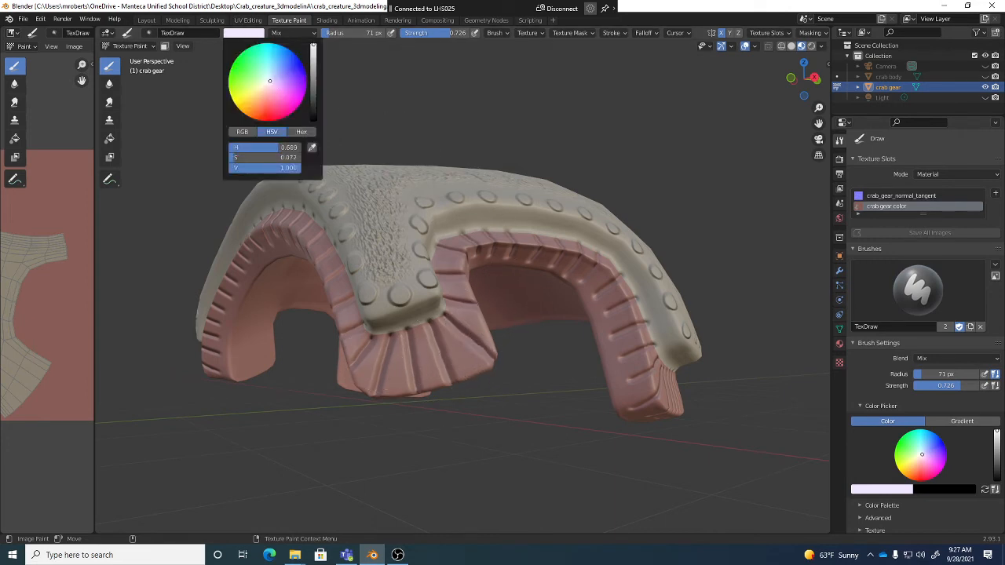
left_click(266, 83)
left_click_drag(266, 83, 267, 88)
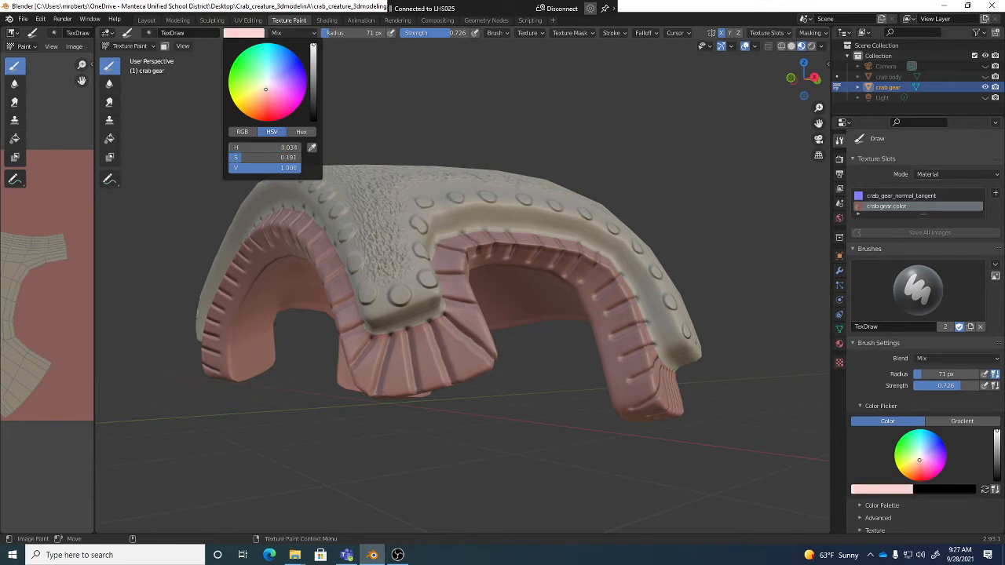
left_click_drag(313, 50, 313, 53)
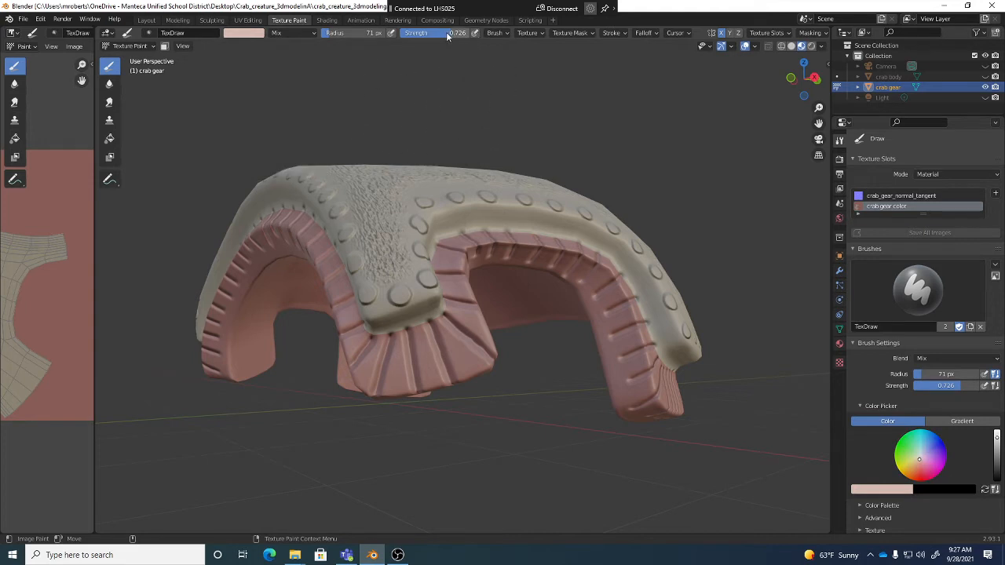
mouse_move(446, 31)
left_mouse_down()
mouse_move(424, 32)
mouse_move(442, 34)
left_mouse_up()
- Create a new brush texture and load leather.png from the stencils folder as its image
left_click(839, 364)
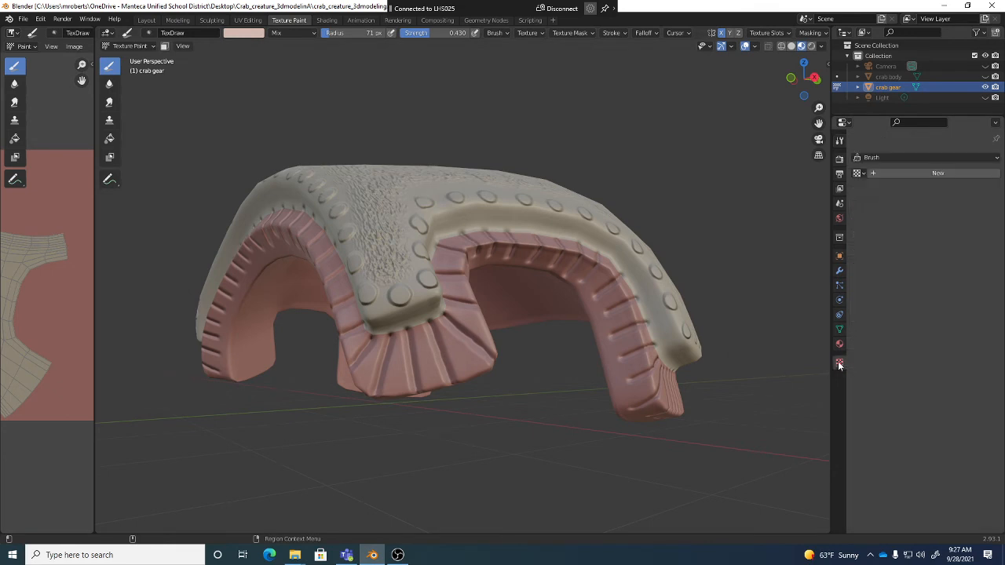
left_click(918, 172)
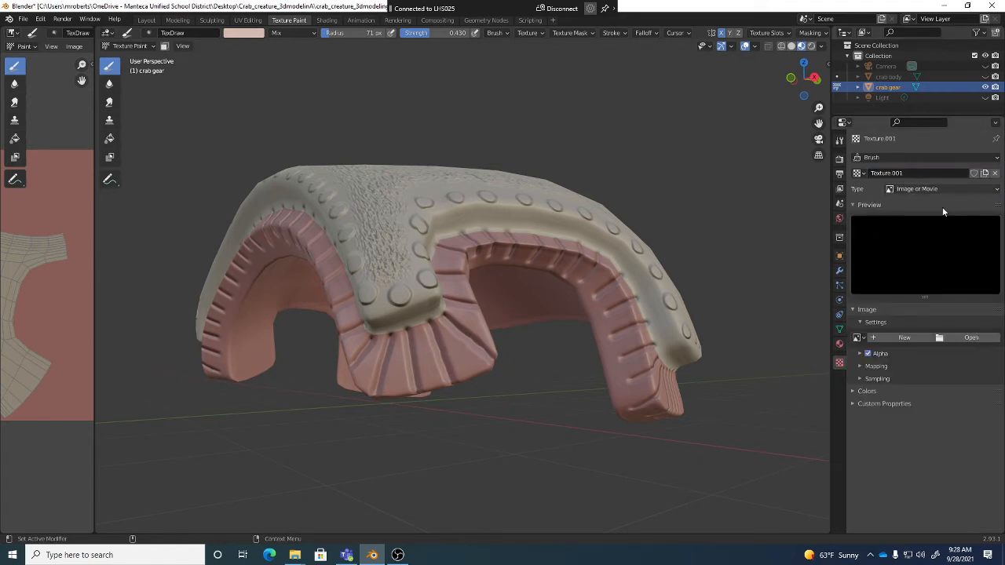
left_click(968, 339)
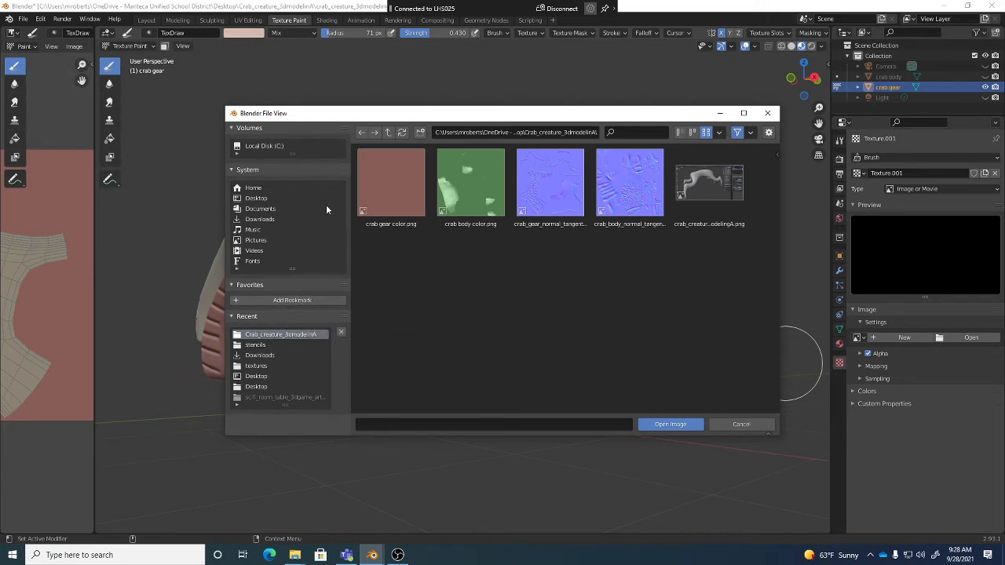
left_click(260, 366)
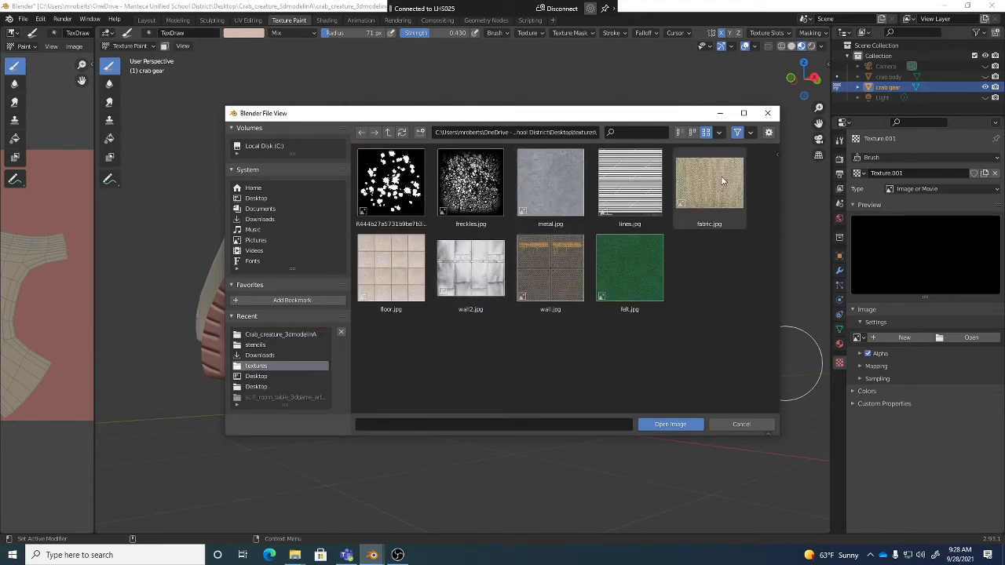
left_click(256, 346)
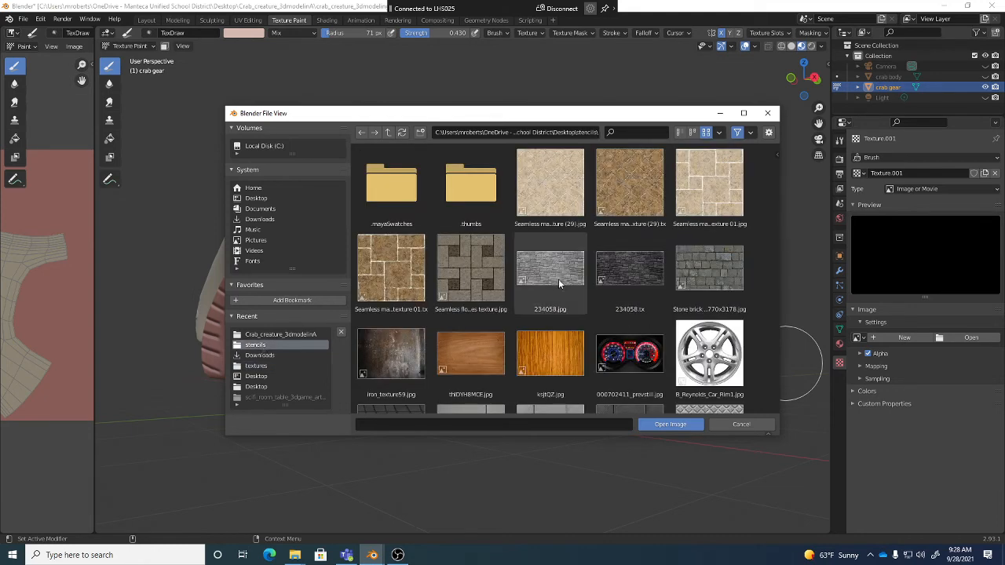
scroll(559, 287, "down", 2)
scroll(560, 287, "down", 5)
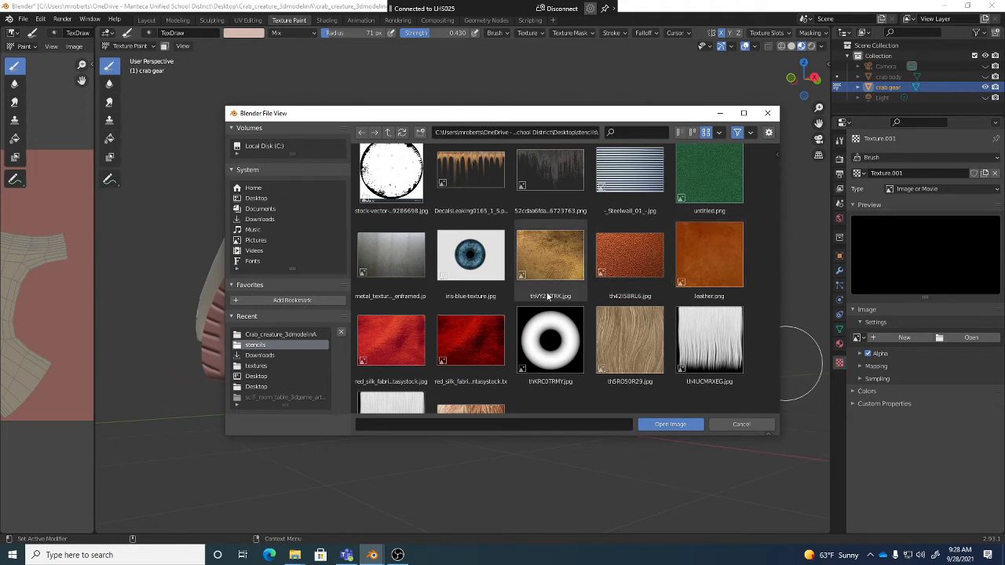
scroll(670, 294, "down", 1)
scroll(670, 289, "up", 1)
left_click(723, 257)
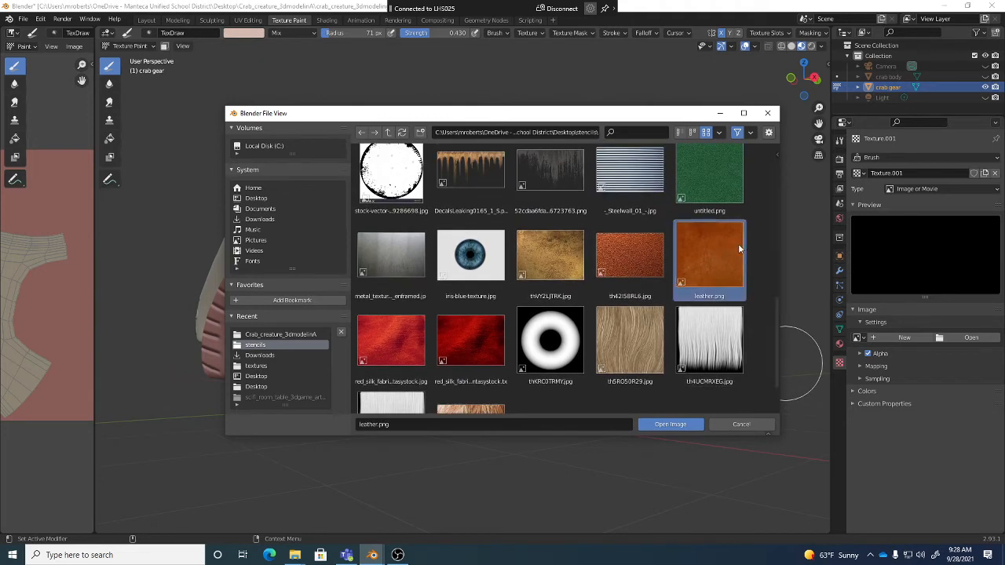
left_click(686, 423)
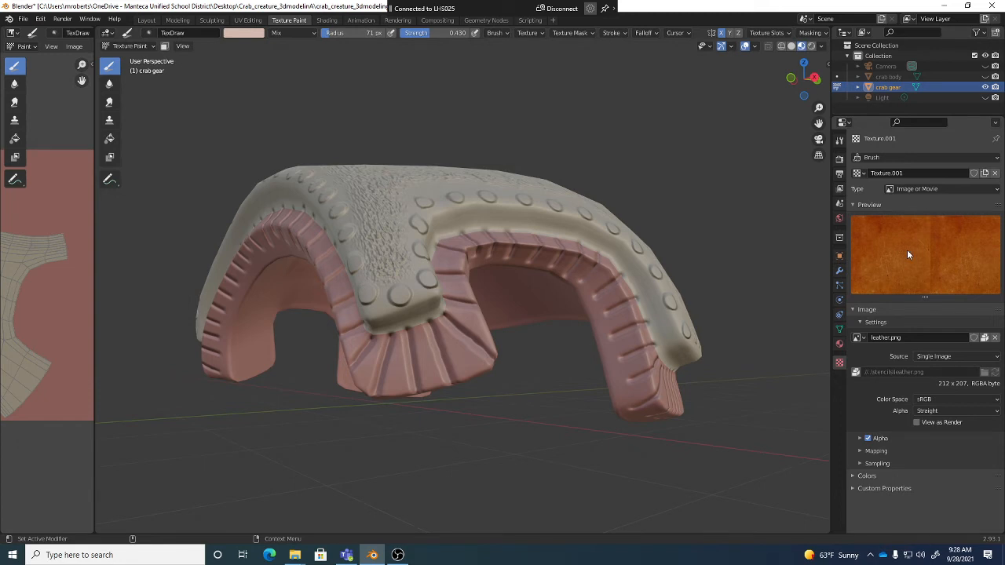
left_click(839, 343)
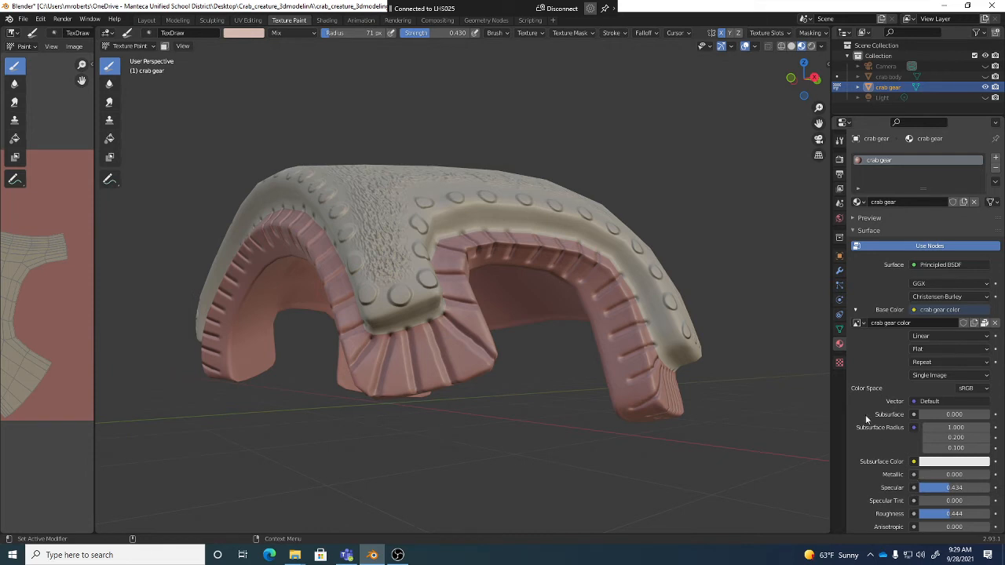
left_click(839, 362)
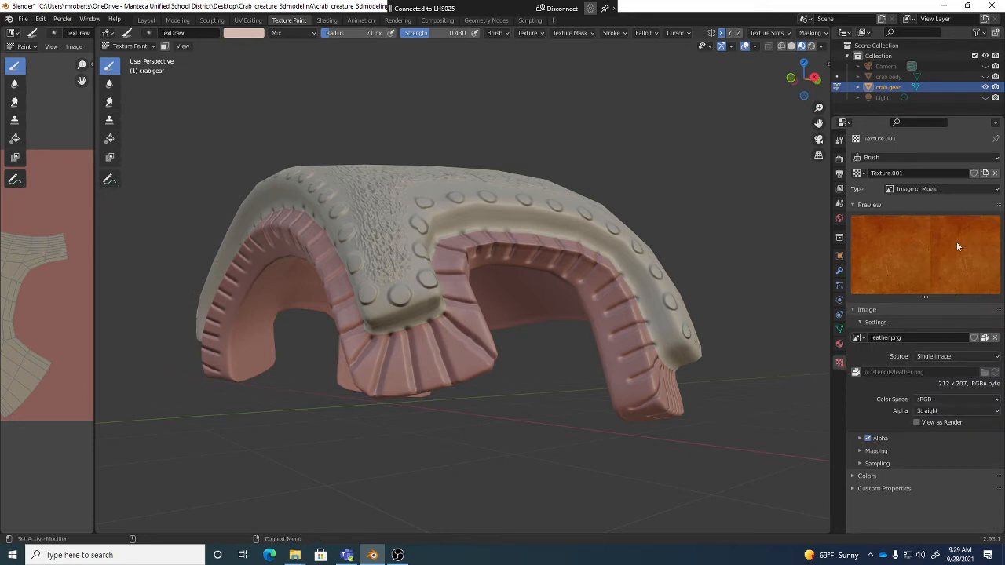
left_click(839, 139)
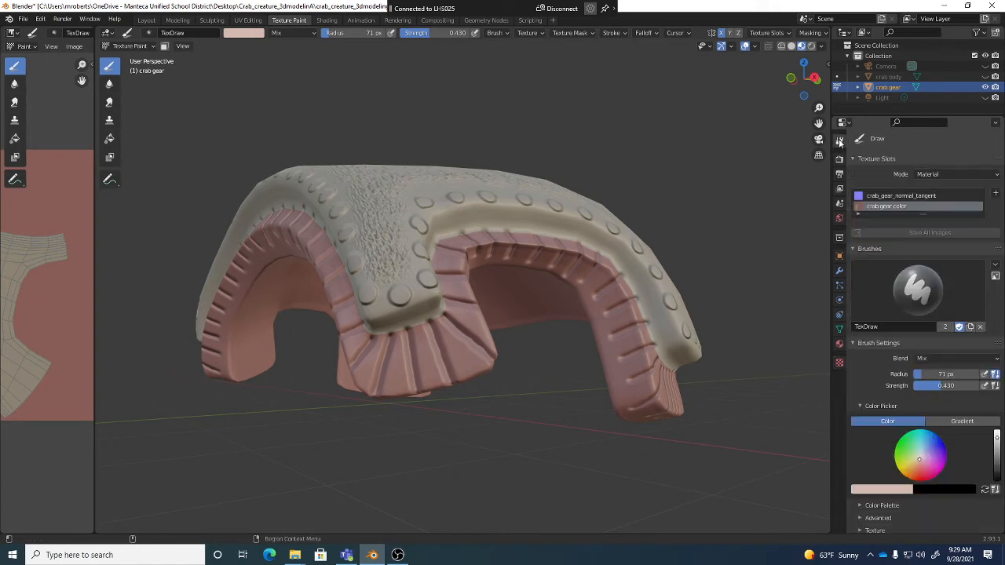
- Unlink the Draw brush's texture, assign the leather Texture.001 again, and choose View Plane as its mapping
left_click(533, 34)
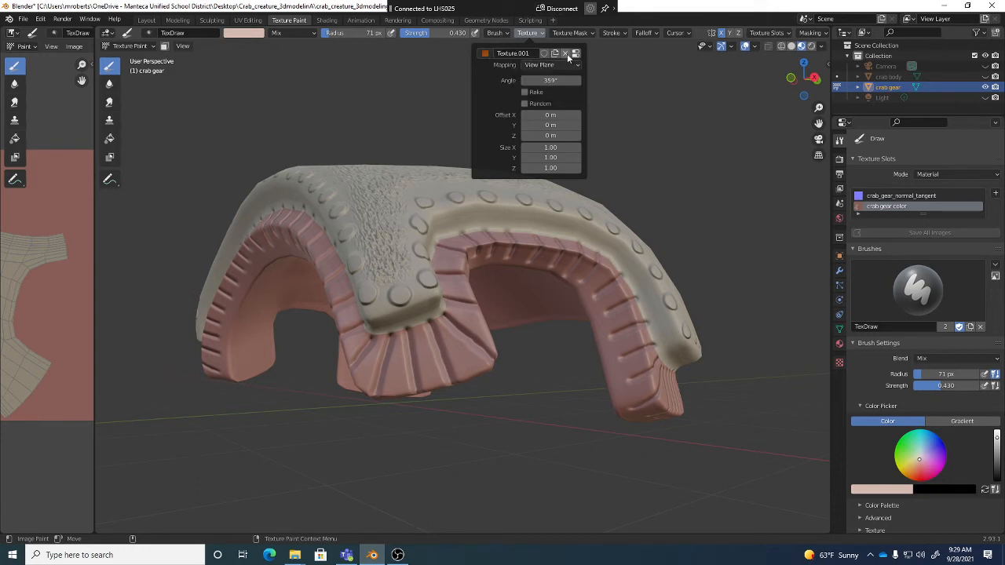
left_click(565, 52)
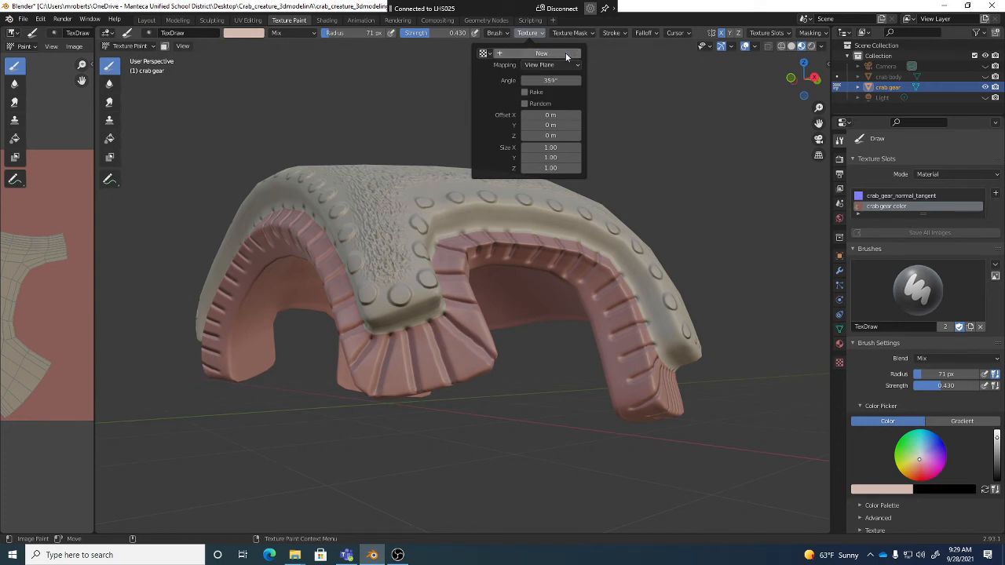
left_click(484, 53)
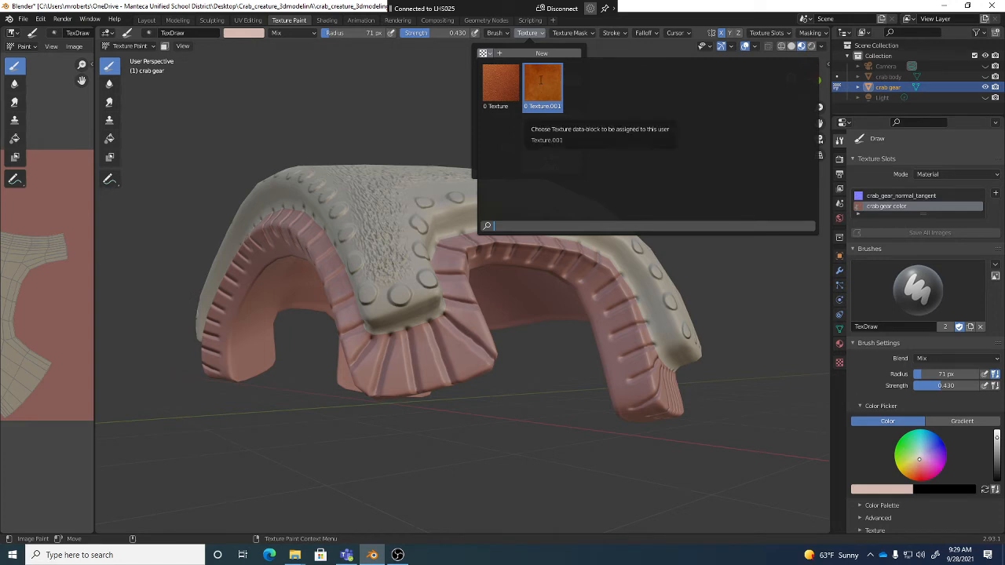
left_click(538, 83)
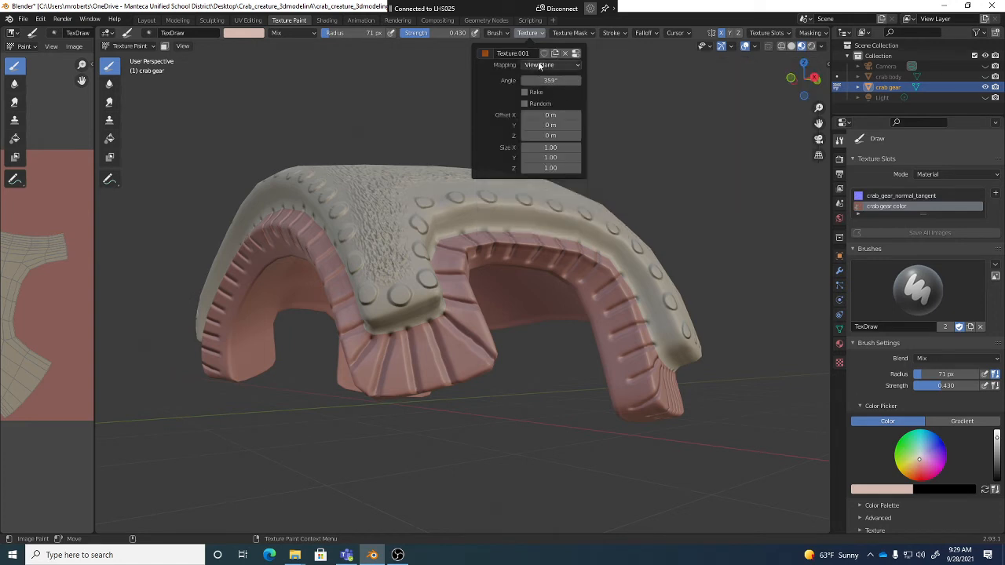
left_click(537, 64)
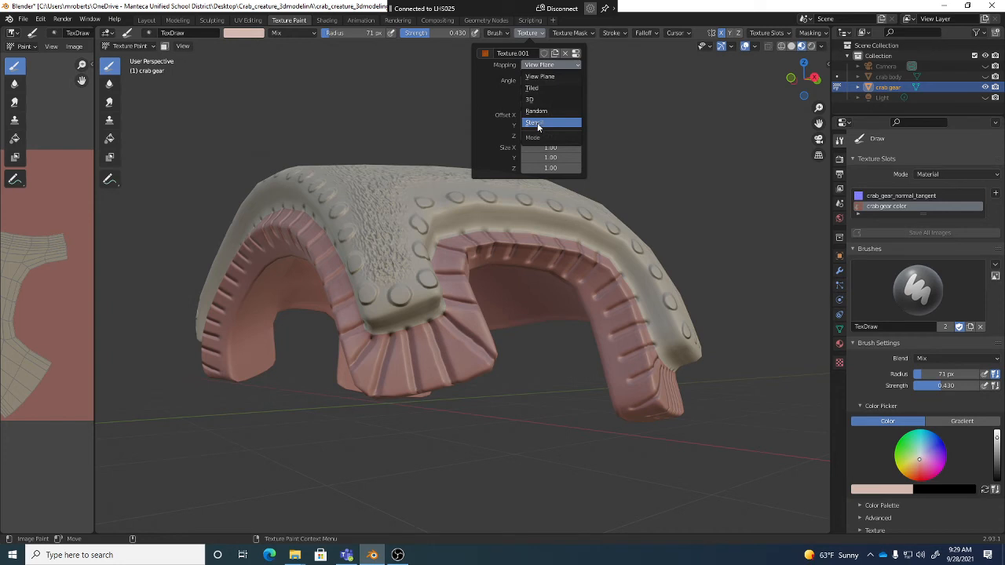
left_click(540, 77)
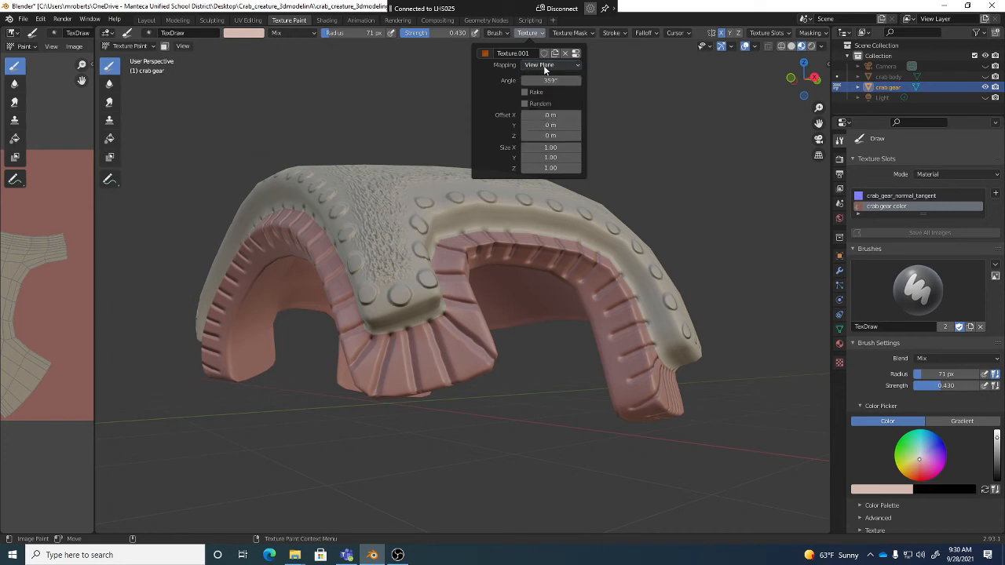
- Set the Draw brush's stroke spacing to 70%
middle_click_drag(587, 332, 531, 337)
scroll(533, 328, "down", 2)
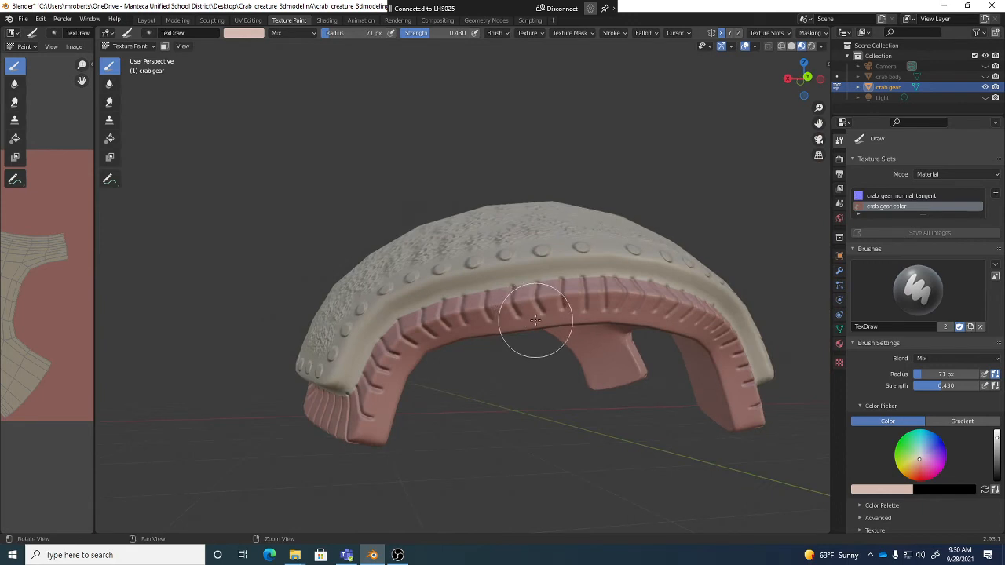
scroll(535, 320, "up", 1)
left_click(616, 33)
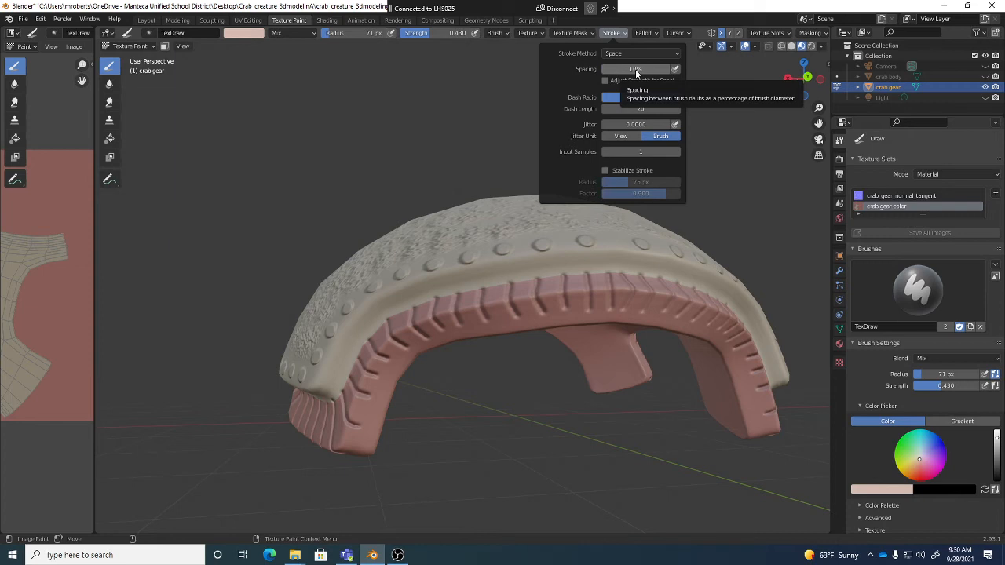
left_click(636, 70)
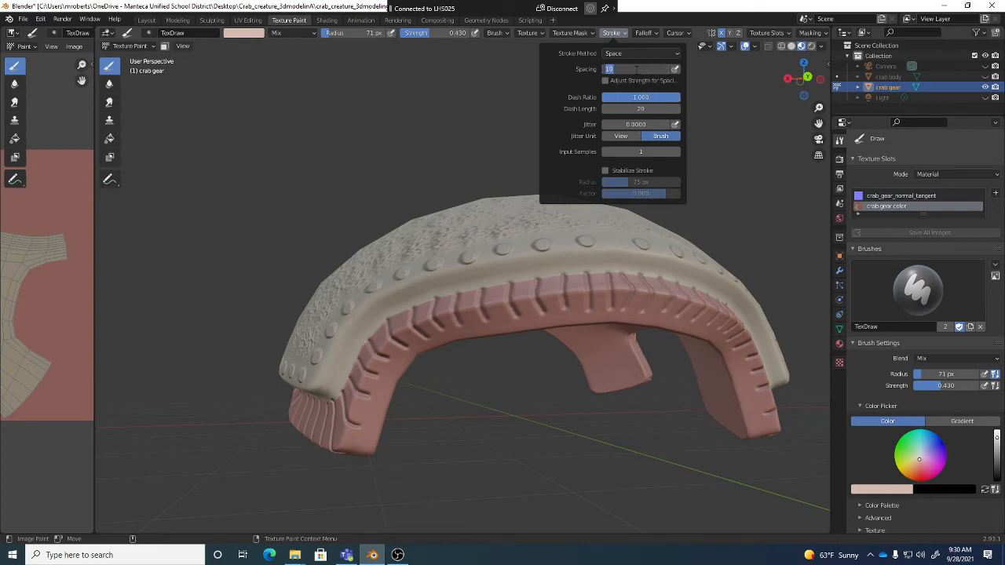
type("70")
key("Return")
- Try leather-textured strokes along the front arch's pink ribbed trim to test the spacing, and undo them
scroll(550, 298, "up", 6)
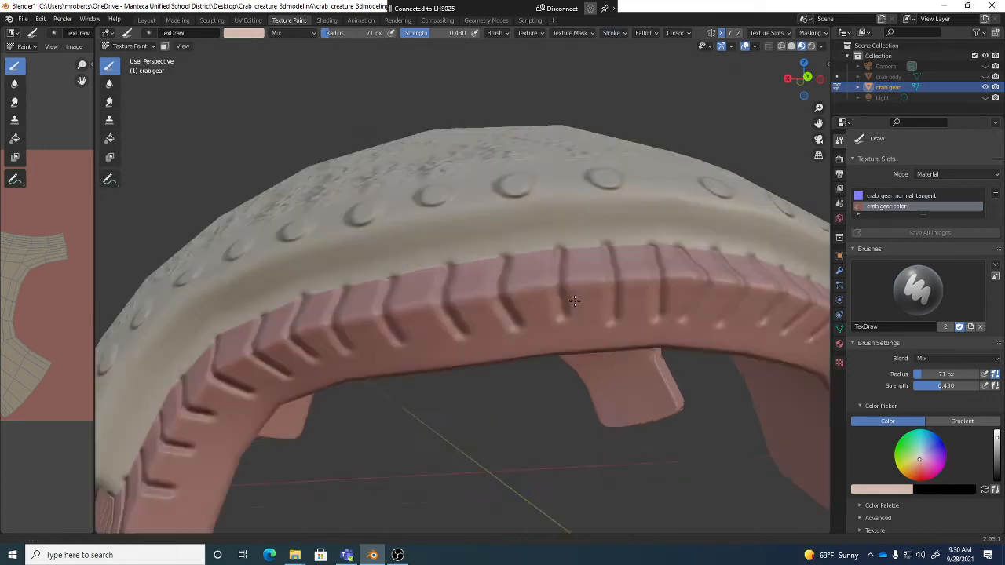
scroll(573, 302, "down", 4)
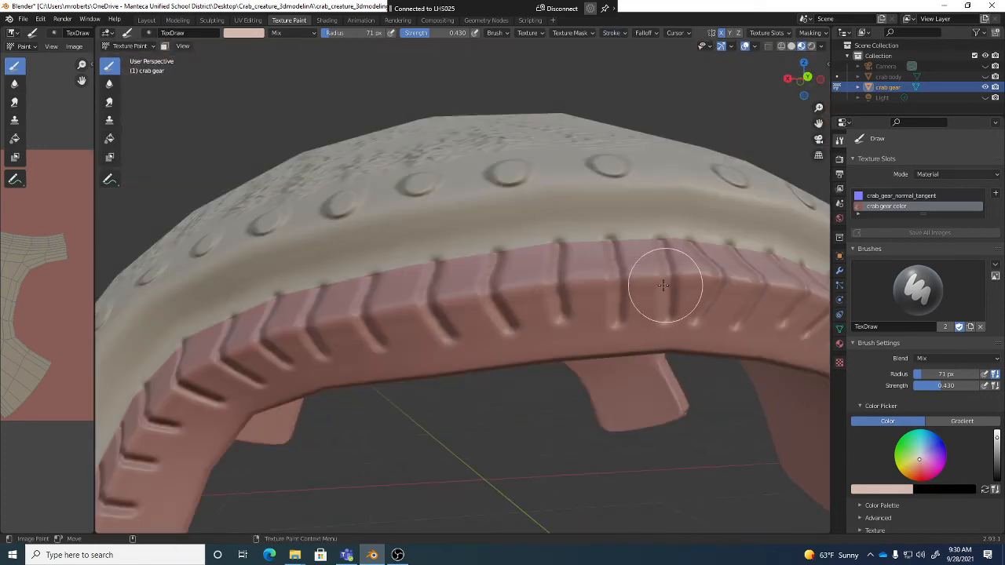
mouse_move(665, 287)
left_mouse_down()
mouse_move(478, 293)
mouse_move(405, 308)
mouse_move(655, 278)
mouse_move(563, 290)
left_mouse_up()
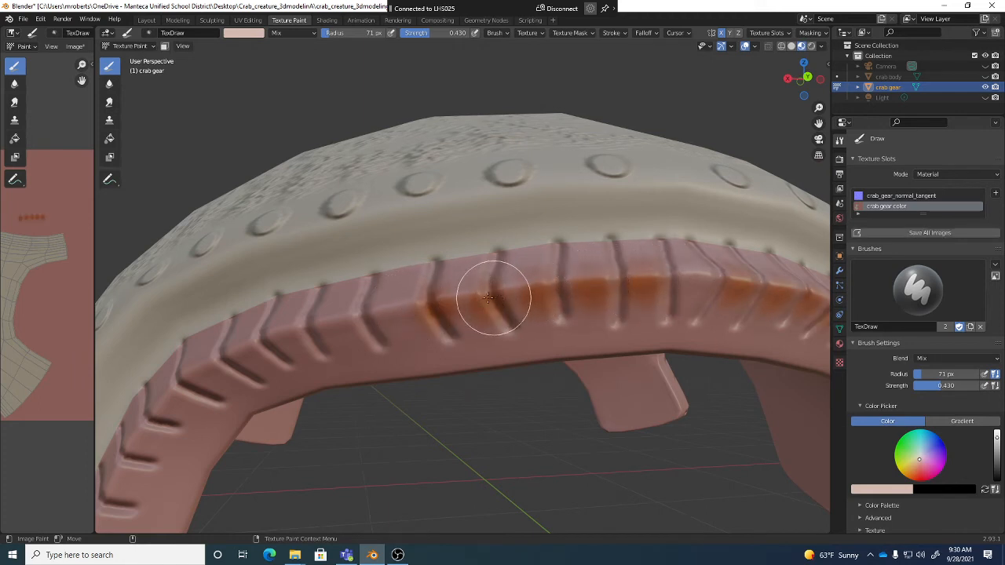
left_click_drag(409, 307, 471, 303)
key("ctrl+z")
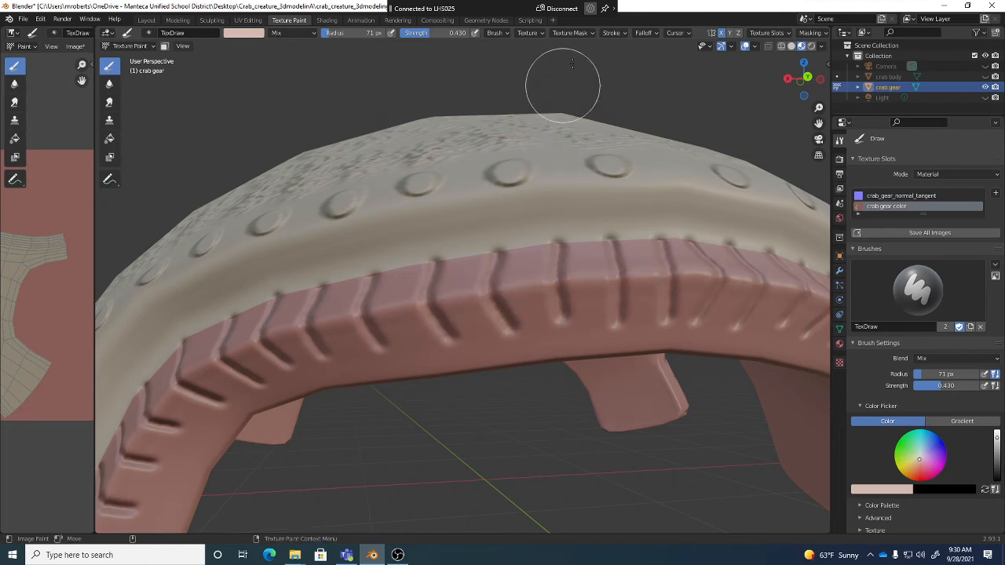
- Set the brush's stroke spacing to 130% and paint separated leather dabs along the front arch's pink ribbed trim
left_click(611, 33)
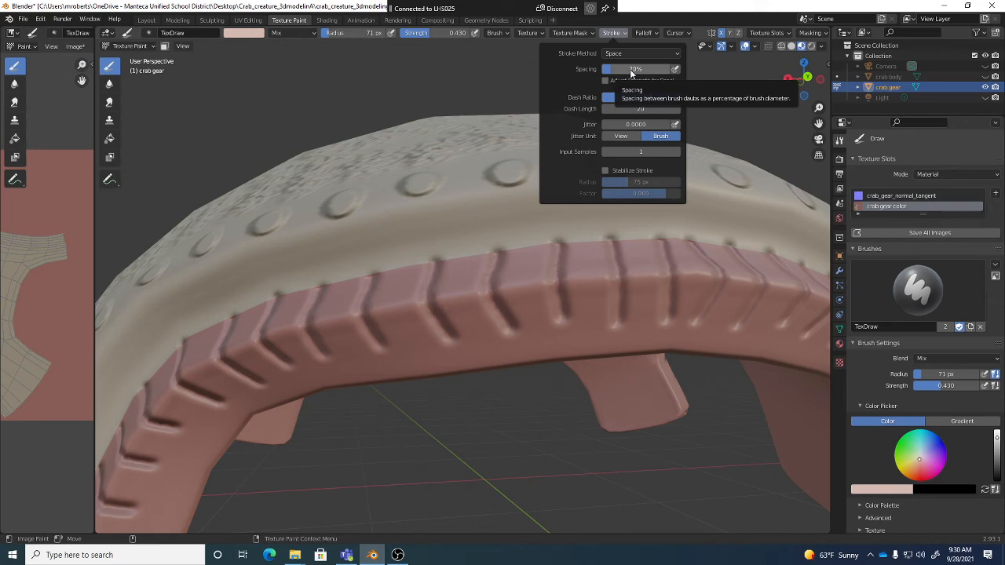
left_click(631, 69)
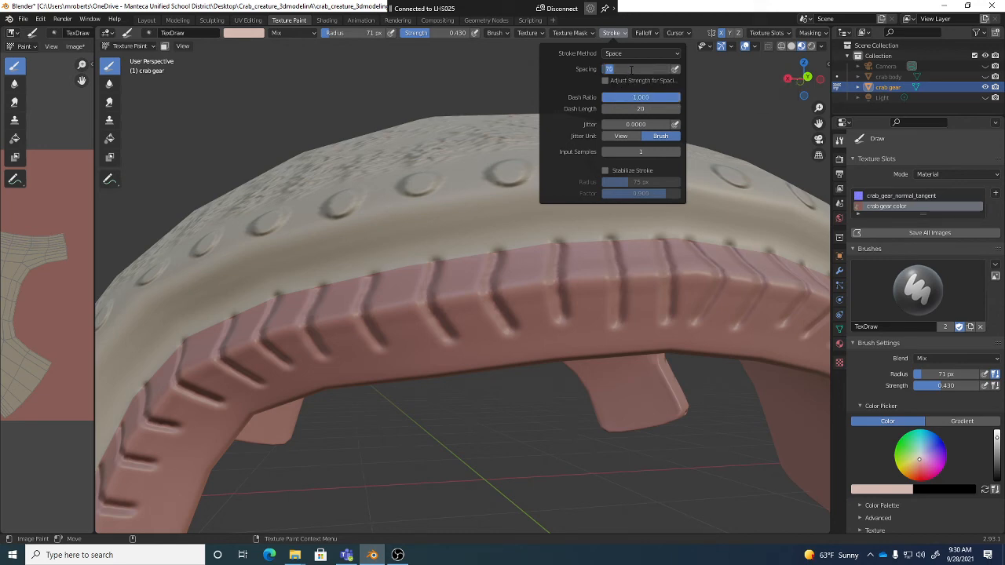
type("130")
key("Return")
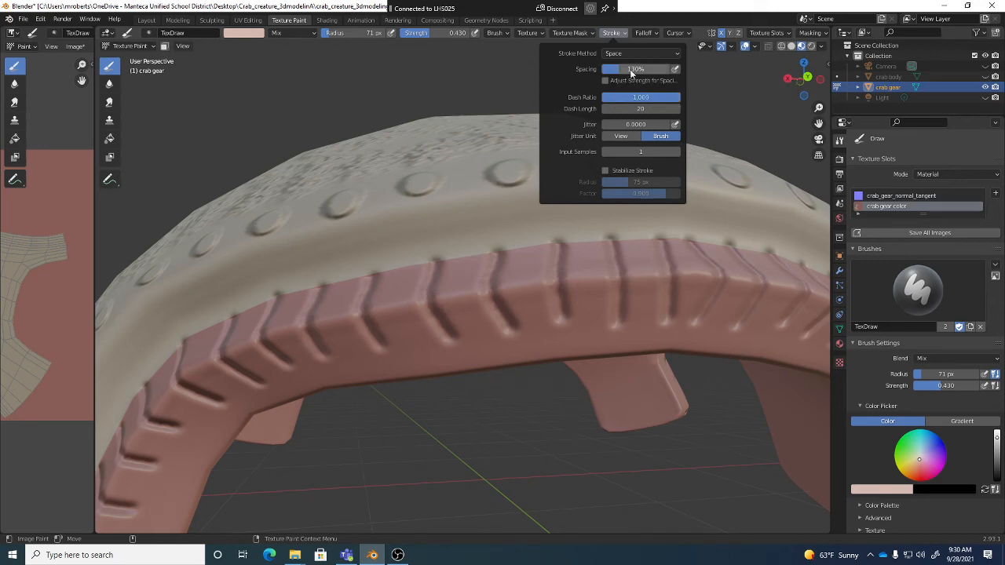
left_click(597, 282)
mouse_move(597, 281)
left_mouse_down()
mouse_move(337, 320)
mouse_move(201, 361)
left_mouse_up()
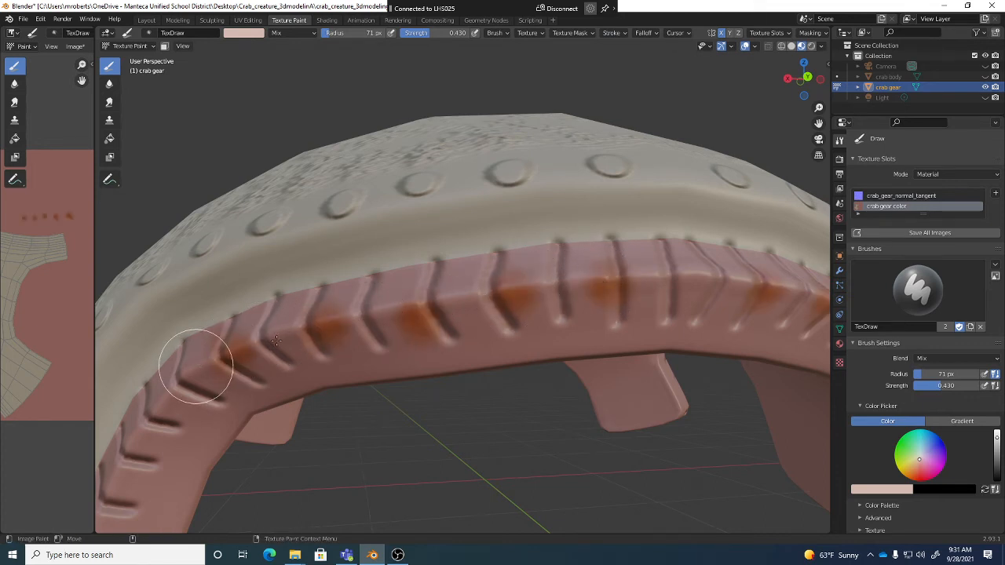
mouse_move(568, 290)
left_mouse_down()
mouse_move(621, 269)
mouse_move(610, 291)
mouse_move(610, 268)
left_mouse_up()
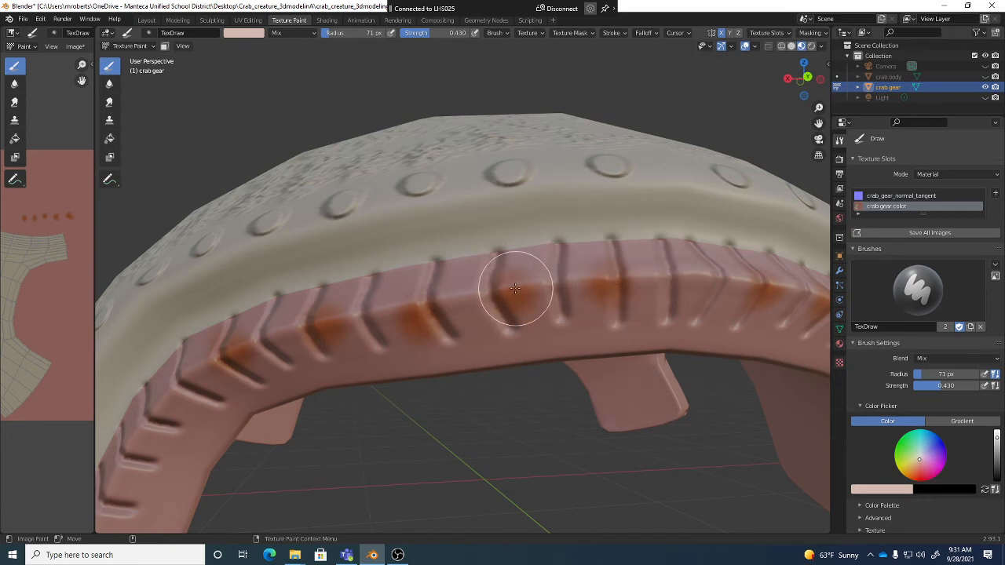
left_click_drag(422, 306, 421, 321)
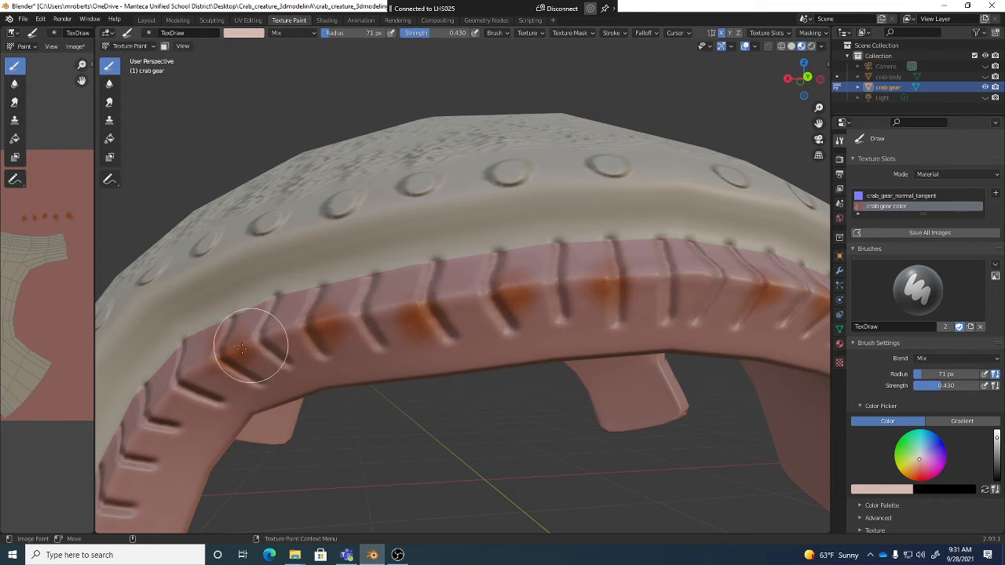
- Open the stroke settings and paint a continuous band of leather texture over the front arch's ribbed trim
left_click(612, 32)
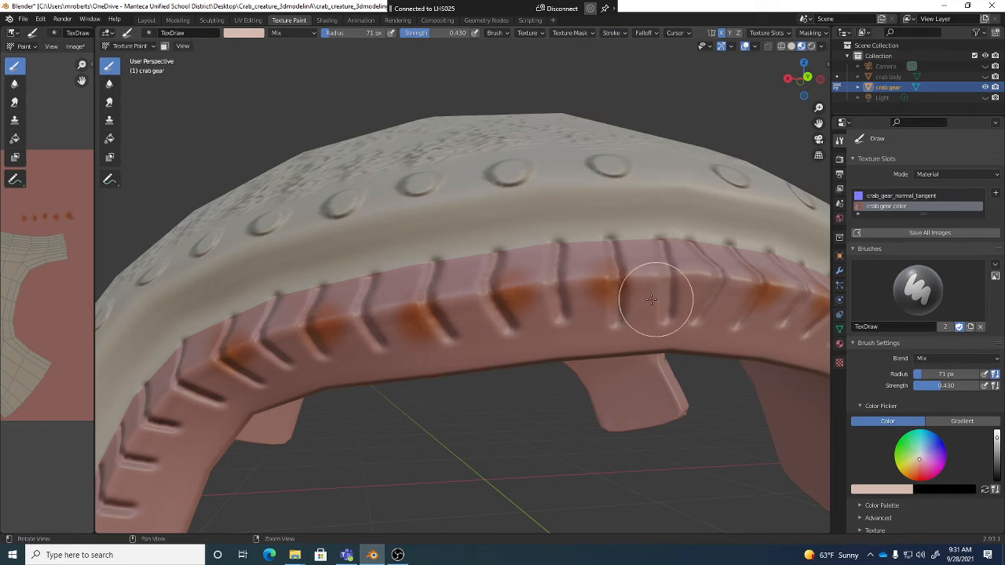
scroll(653, 298, "down", 5)
scroll(660, 297, "up", 2)
scroll(660, 297, "down", 1)
mouse_move(660, 297)
left_mouse_down()
mouse_move(628, 289)
mouse_move(639, 302)
mouse_move(516, 313)
left_mouse_up()
scroll(642, 314, "up", 9)
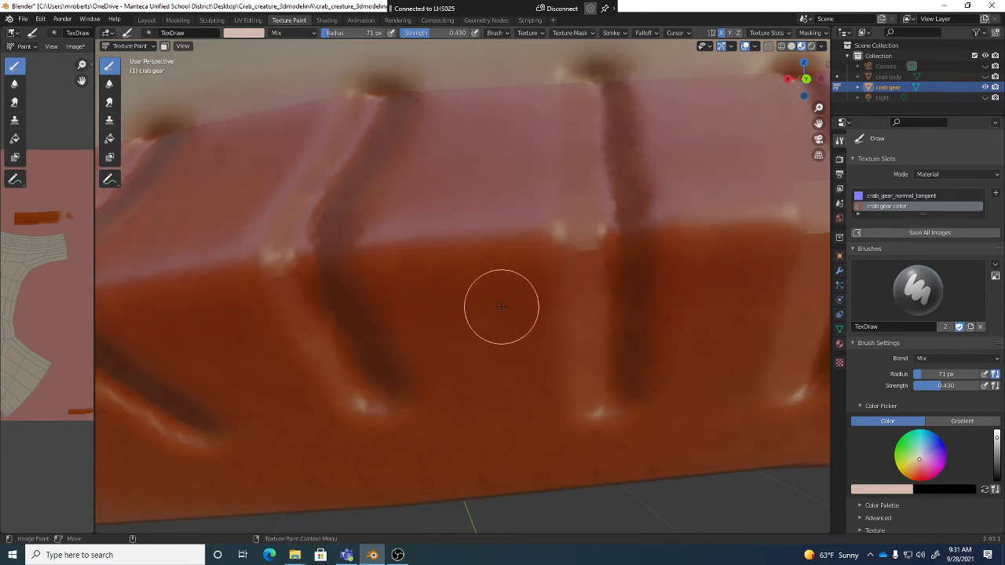
scroll(647, 338, "down", 8)
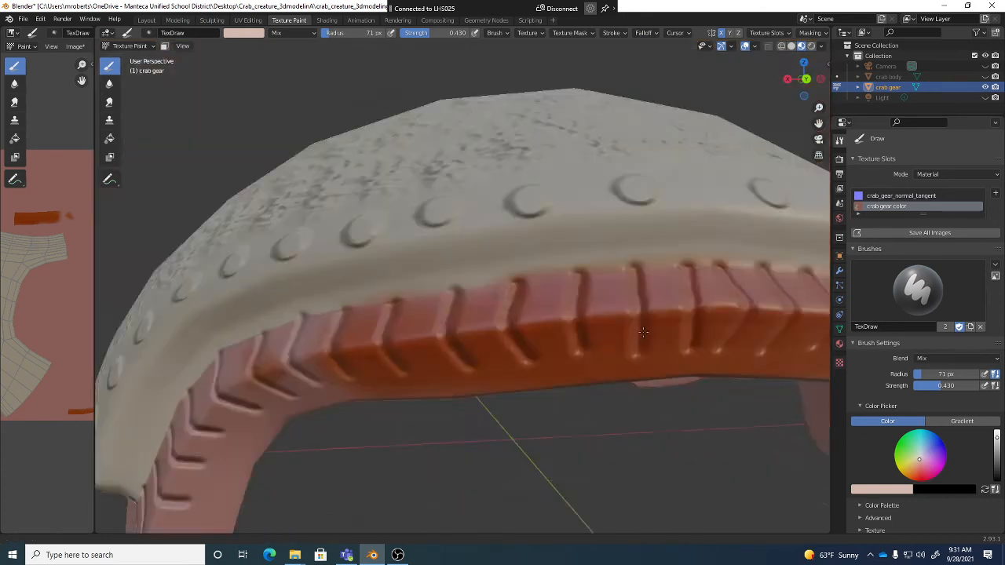
- Continue the leather texture down the trim of the front arch's leg and around the ribbed foot
scroll(553, 336, "up", 4)
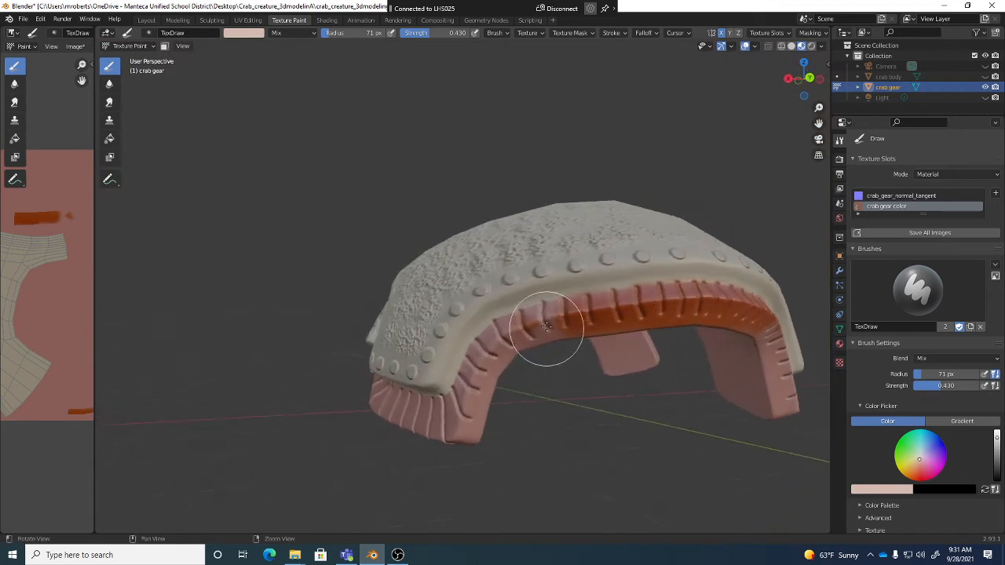
mouse_move(491, 328)
left_mouse_down()
mouse_move(523, 314)
mouse_move(554, 332)
mouse_move(476, 361)
mouse_move(454, 348)
mouse_move(424, 405)
mouse_move(448, 423)
mouse_move(476, 395)
left_mouse_up()
mouse_move(476, 395)
middle_mouse_down()
mouse_move(462, 395)
mouse_move(460, 404)
mouse_move(471, 385)
mouse_move(455, 426)
middle_mouse_up()
mouse_move(438, 414)
left_mouse_down()
mouse_move(392, 437)
mouse_move(314, 426)
mouse_move(412, 418)
left_mouse_up()
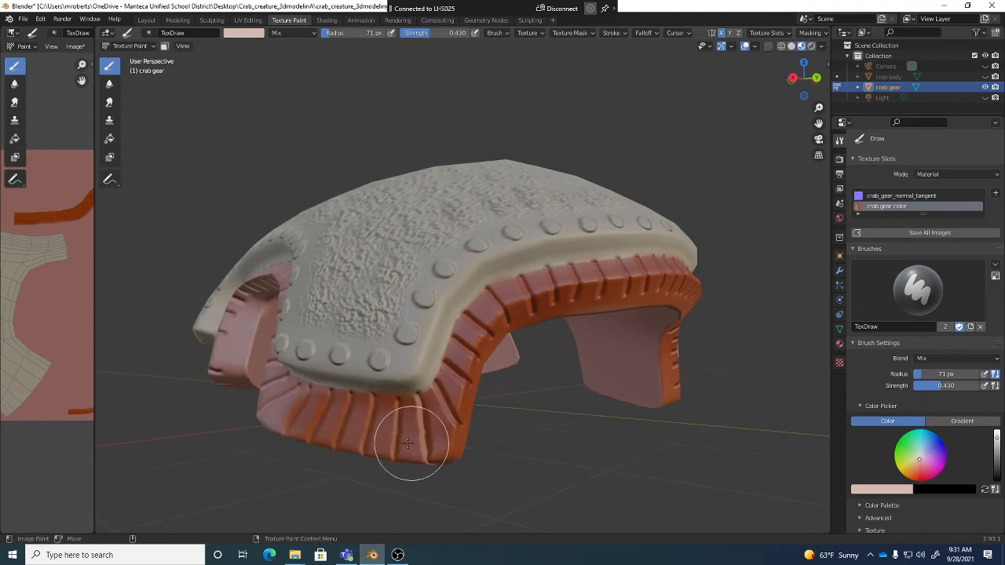
- Paint the leather texture up the ribbed trim of the adjoining side arch and across its top
mouse_move(370, 448)
middle_mouse_down()
mouse_move(372, 393)
mouse_move(409, 427)
mouse_move(498, 426)
mouse_move(527, 413)
middle_mouse_up()
mouse_move(528, 413)
left_mouse_down()
mouse_move(565, 486)
mouse_move(525, 447)
mouse_move(521, 400)
mouse_move(493, 348)
mouse_move(460, 341)
left_mouse_up()
middle_click_drag(459, 341, 471, 332)
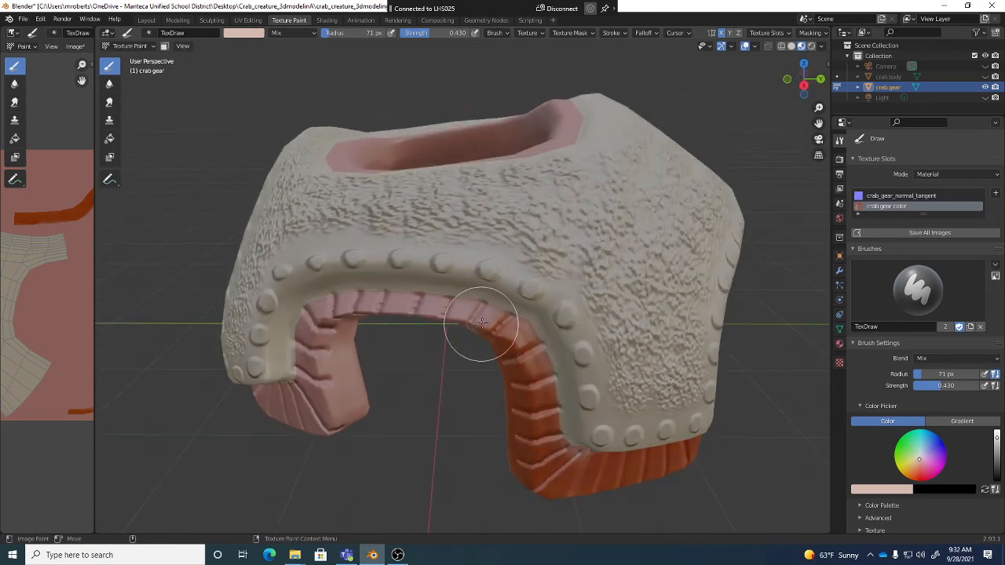
mouse_move(471, 332)
left_mouse_down()
mouse_move(426, 314)
mouse_move(333, 325)
left_mouse_up()
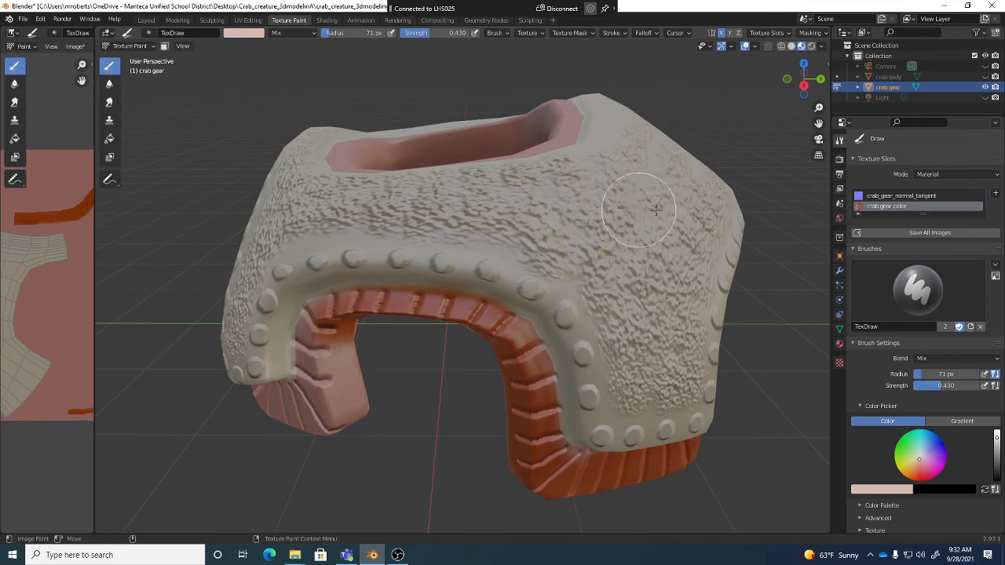
mouse_move(508, 259)
middle_mouse_down()
mouse_move(489, 247)
mouse_move(463, 267)
mouse_move(497, 246)
middle_mouse_up()
right_click_drag(496, 246, 548, 264, "alt")
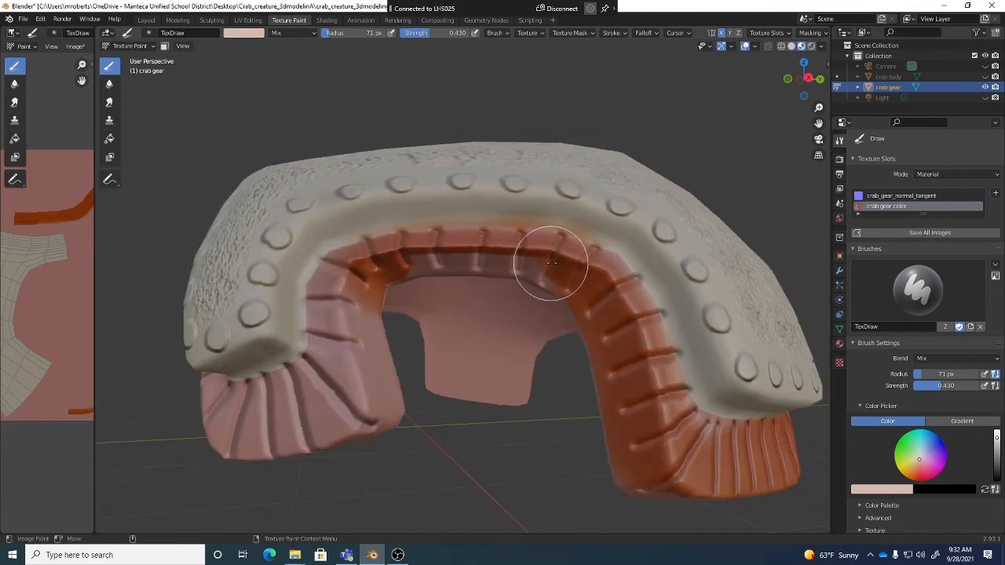
mouse_move(547, 266)
left_mouse_down()
mouse_move(426, 251)
mouse_move(404, 263)
left_mouse_up()
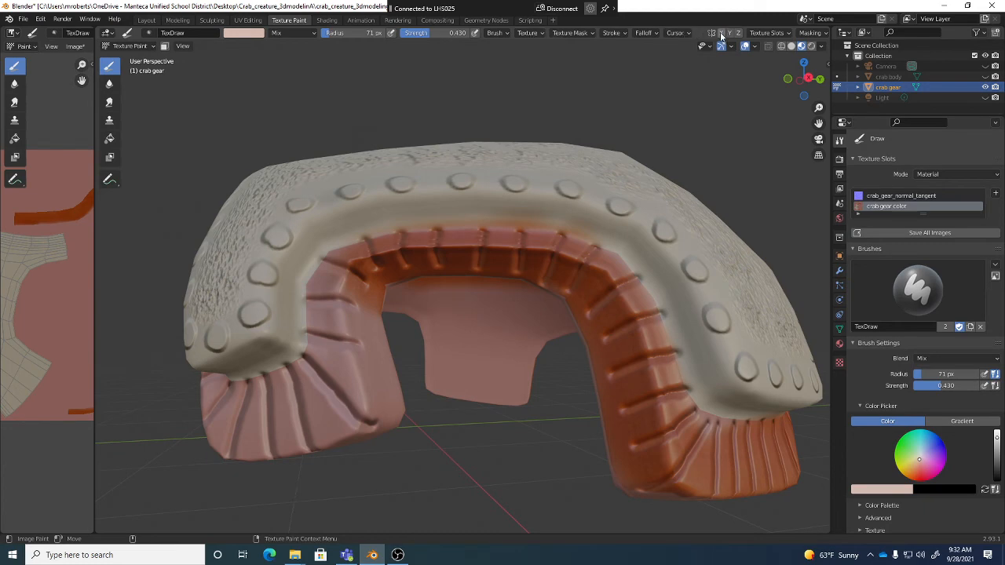
- Paint the leather texture down the side arch's remaining pink leg and around its ribbed foot
left_click_drag(637, 209, 637, 252, "alt")
right_click_drag(637, 251, 615, 226, "alt")
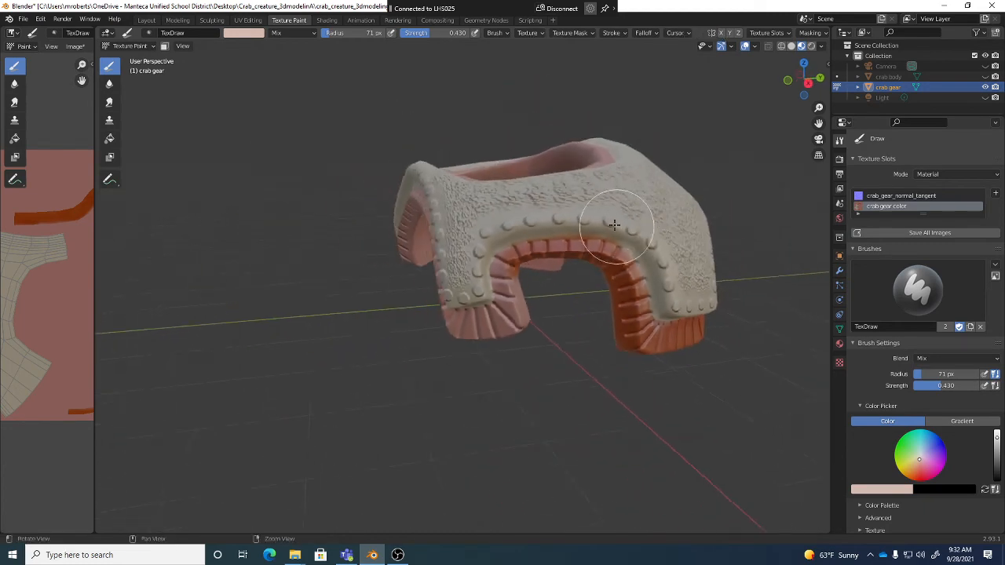
left_click_drag(614, 226, 631, 158, "alt")
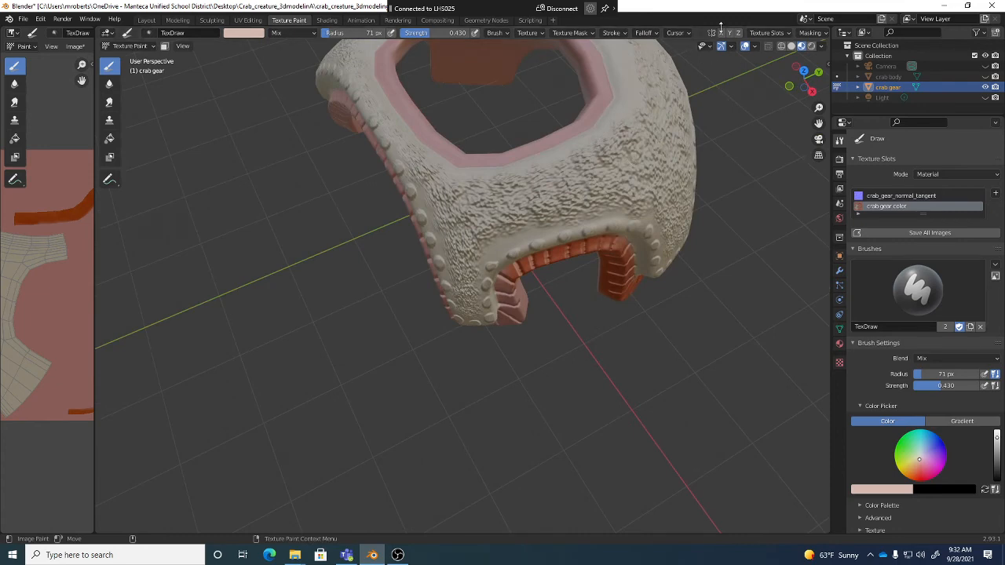
left_click_drag(618, 275, 505, 273, "alt")
scroll(545, 255, "up", 1)
scroll(507, 269, "up", 2)
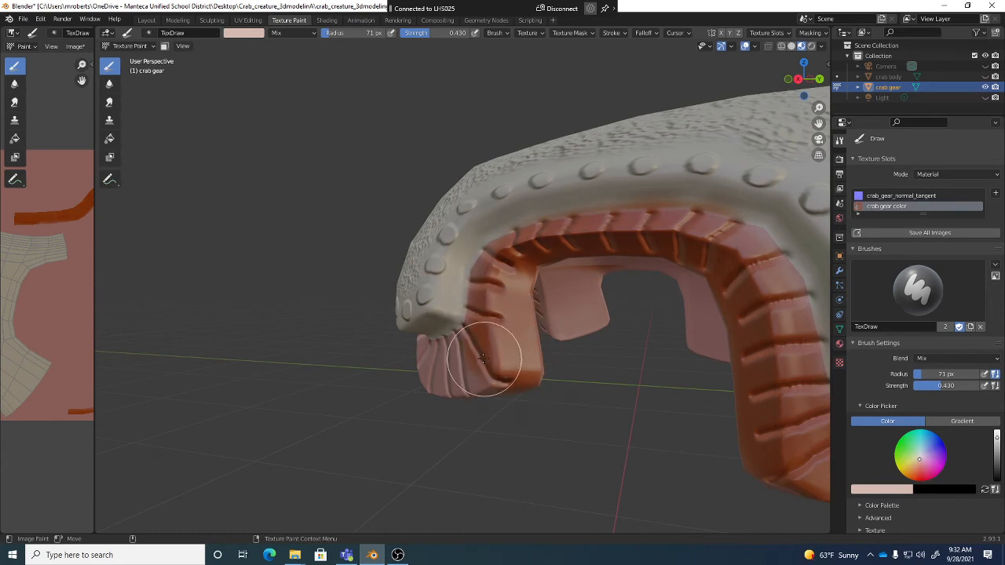
left_click_drag(498, 353, 503, 341, "alt")
mouse_move(473, 369)
left_mouse_down()
mouse_move(457, 365)
mouse_move(470, 360)
mouse_move(444, 370)
mouse_move(435, 386)
mouse_move(426, 368)
mouse_move(463, 363)
mouse_move(547, 460)
mouse_move(489, 399)
mouse_move(460, 314)
mouse_move(409, 281)
mouse_move(410, 295)
left_mouse_up()
- Paint the leather texture along the remaining pink ribbed trim of the opposite large arch down to its foot
scroll(429, 382, "up", 7)
scroll(429, 381, "down", 7)
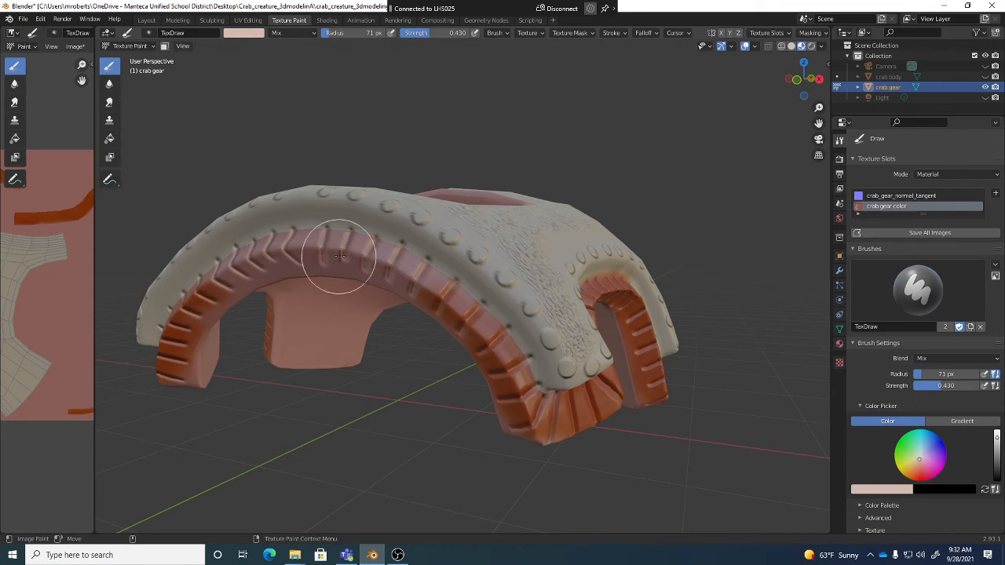
mouse_move(429, 286)
left_mouse_down()
mouse_move(375, 256)
mouse_move(309, 248)
mouse_move(444, 291)
mouse_move(498, 364)
mouse_move(522, 426)
left_mouse_up()
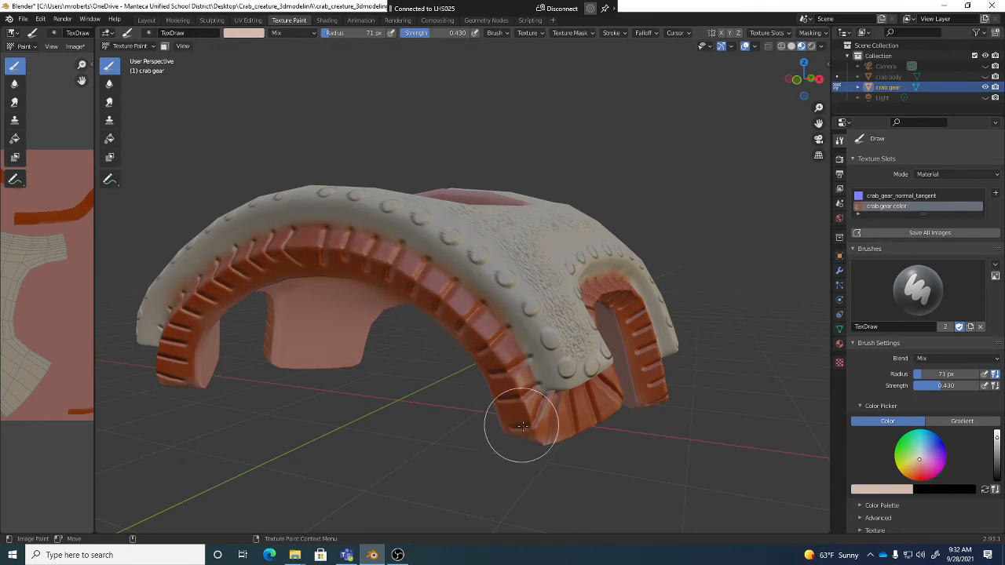
- Paint the leather texture over the bottom edges of the ribbed feet on the gear's underside
middle_click_drag(522, 426, 520, 365)
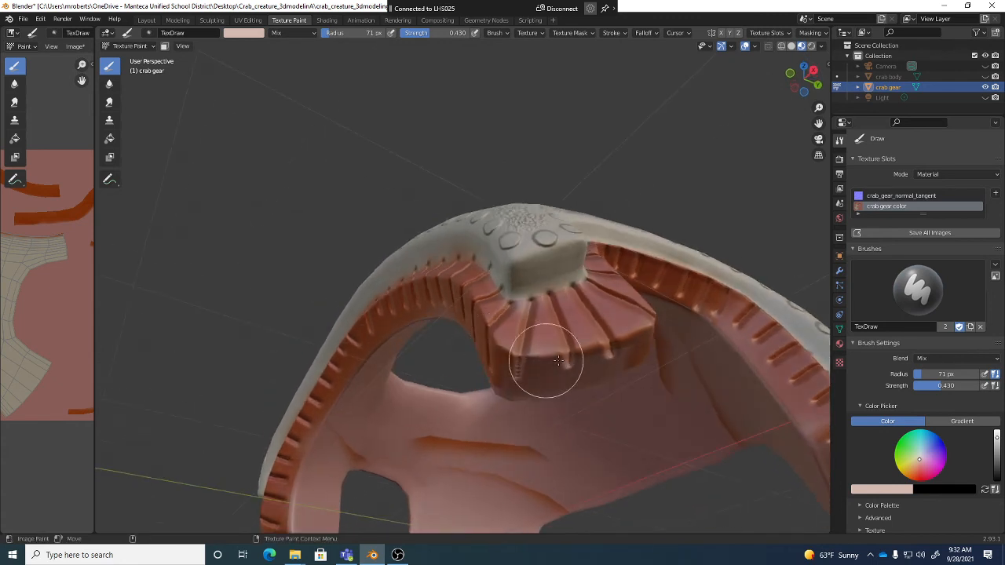
mouse_move(557, 361)
left_mouse_down()
mouse_move(609, 336)
mouse_move(527, 353)
left_mouse_up()
middle_click_drag(527, 352, 539, 311)
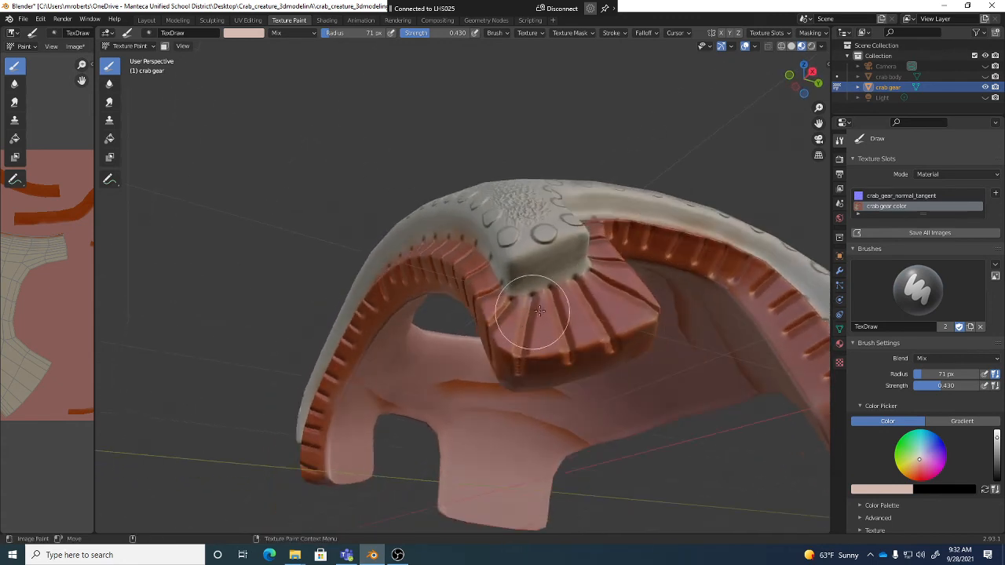
mouse_move(601, 290)
middle_mouse_down()
mouse_move(606, 325)
mouse_move(588, 326)
mouse_move(668, 375)
middle_mouse_up()
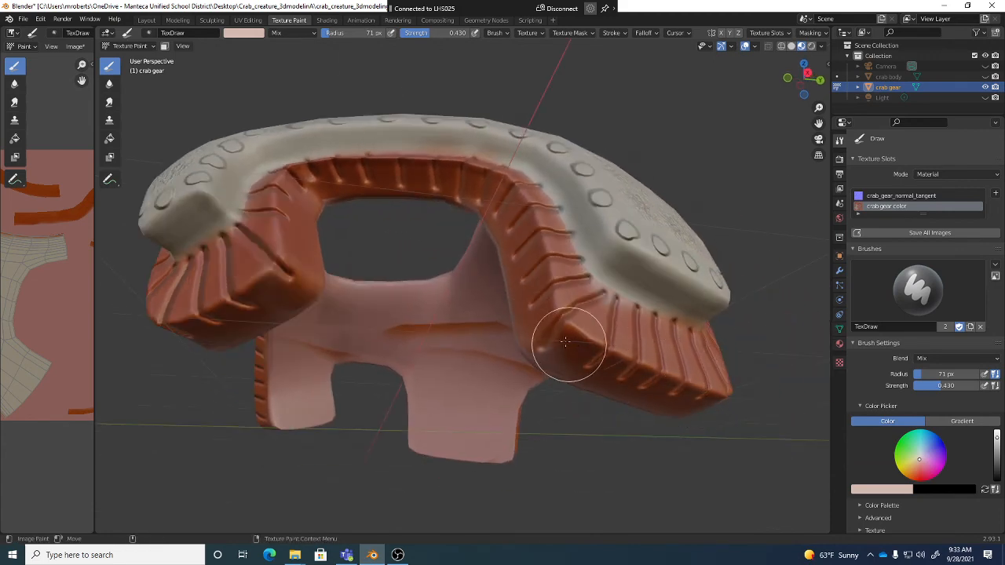
- Open the leather brush texture's mapping options and inspect the painted trim around the crab gear
mouse_move(560, 338)
middle_mouse_down()
mouse_move(594, 357)
mouse_move(683, 332)
mouse_move(749, 417)
mouse_move(624, 295)
mouse_move(666, 226)
middle_mouse_up()
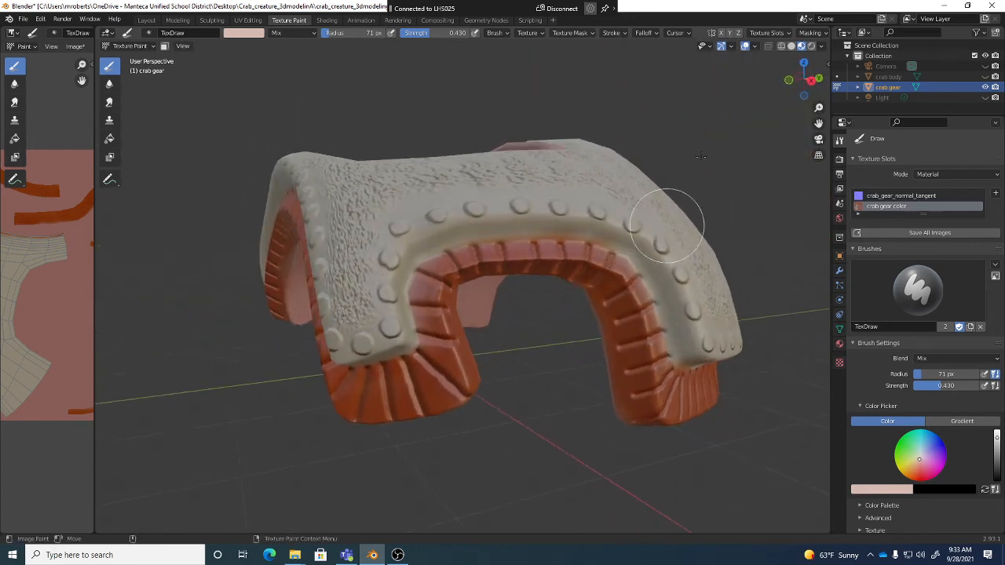
left_click(540, 32)
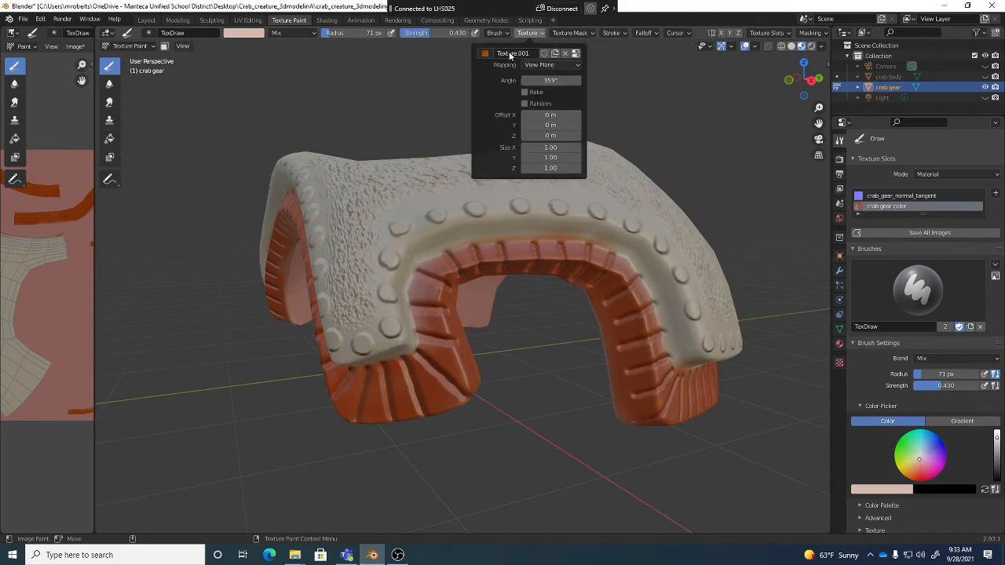
left_click(535, 66)
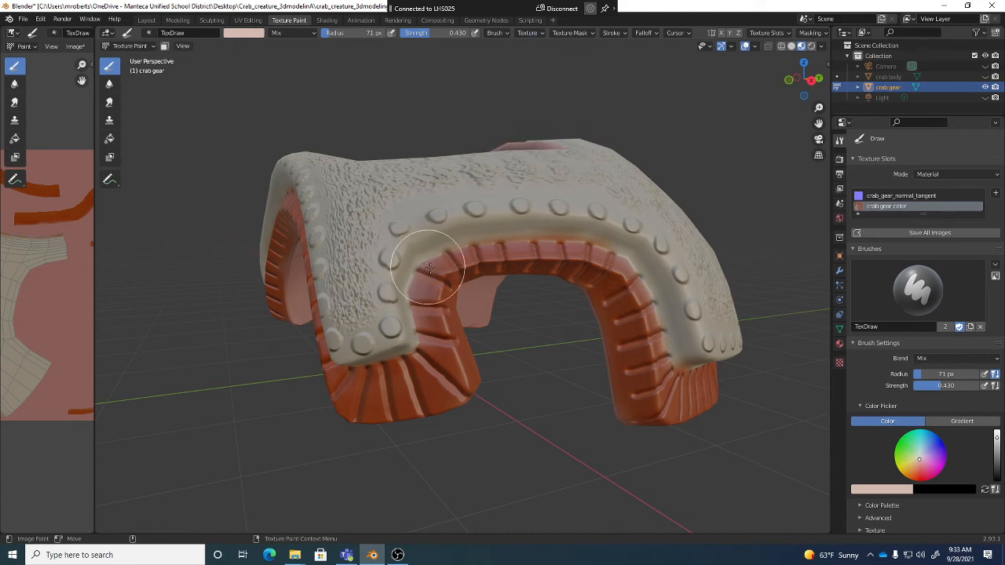
middle_click_drag(428, 268, 471, 280)
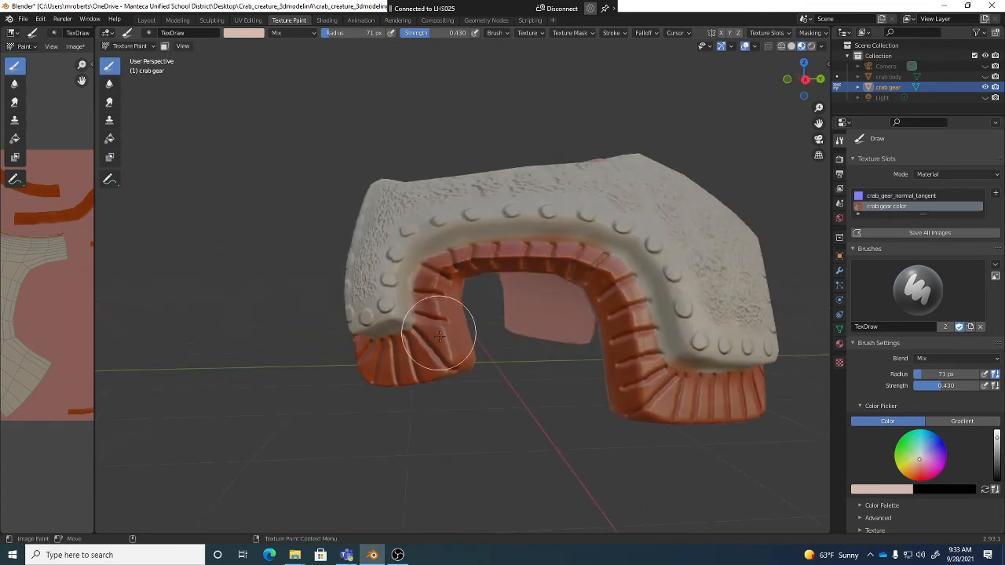
middle_click_drag(429, 368, 506, 307)
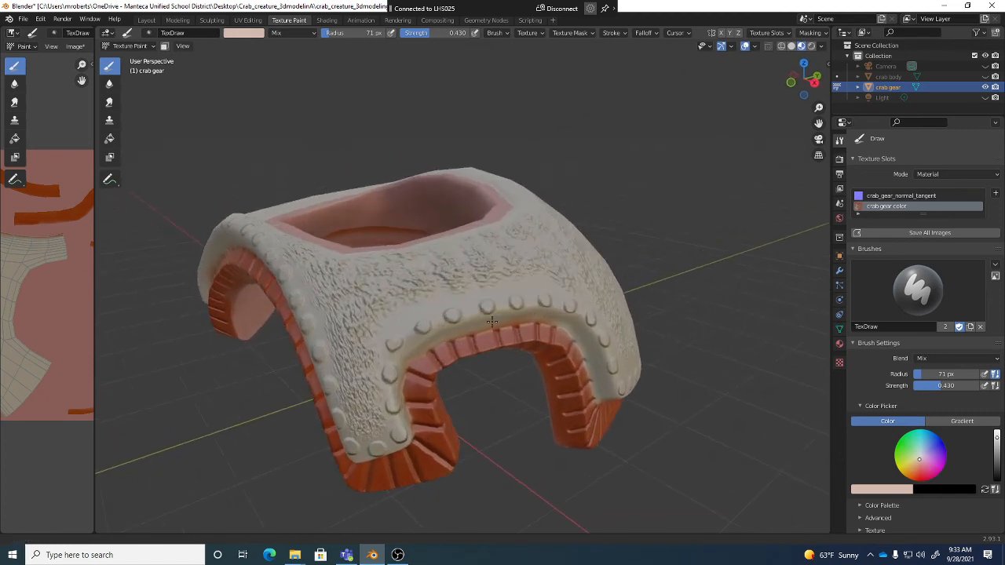
- Clear the leather texture from the Draw brush and reduce the brush radius to 23 px
left_click(528, 33)
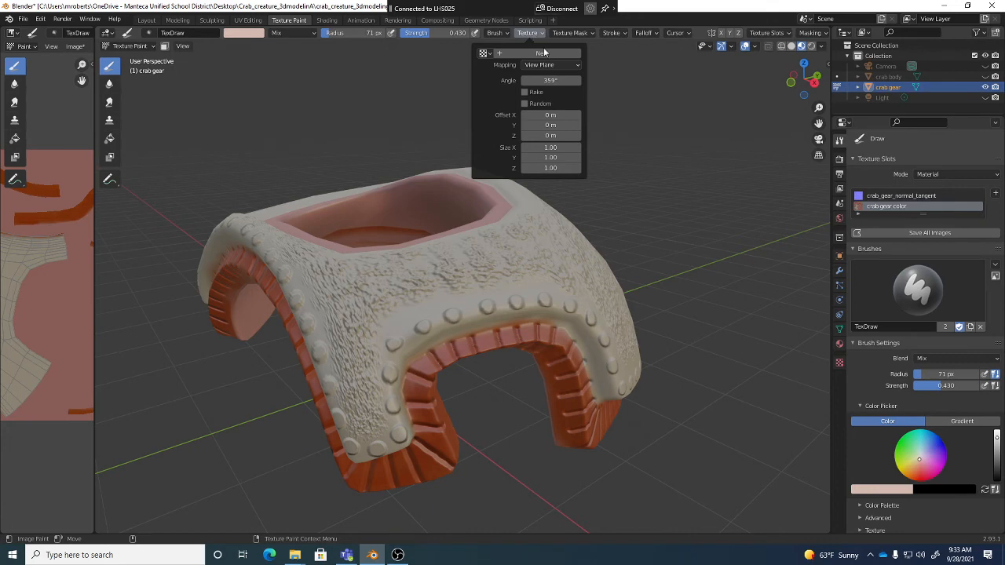
middle_click_drag(493, 395, 430, 376)
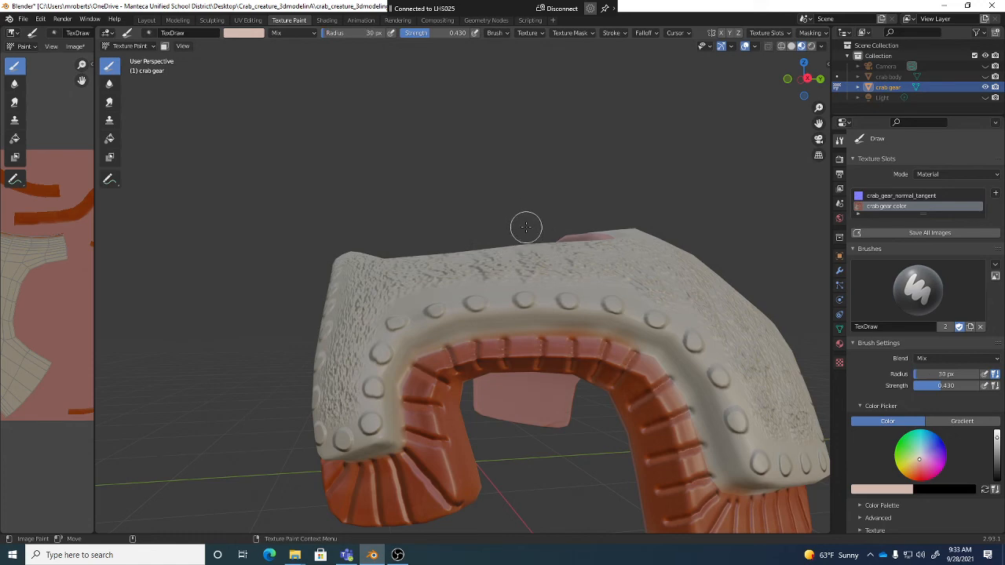
key("f")
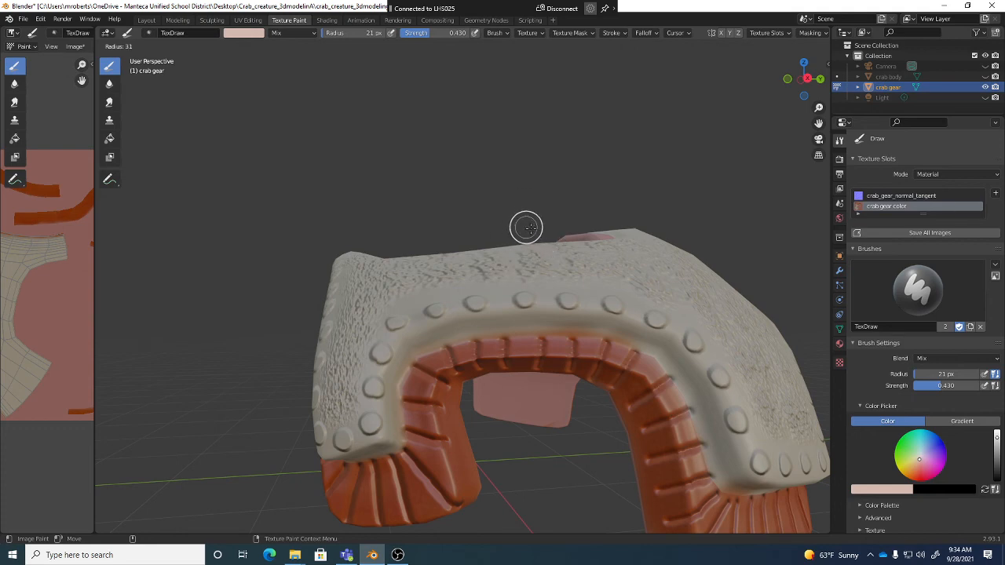
left_click(526, 228)
mouse_move(448, 332)
middle_mouse_down()
mouse_move(438, 347)
mouse_move(440, 318)
middle_mouse_up()
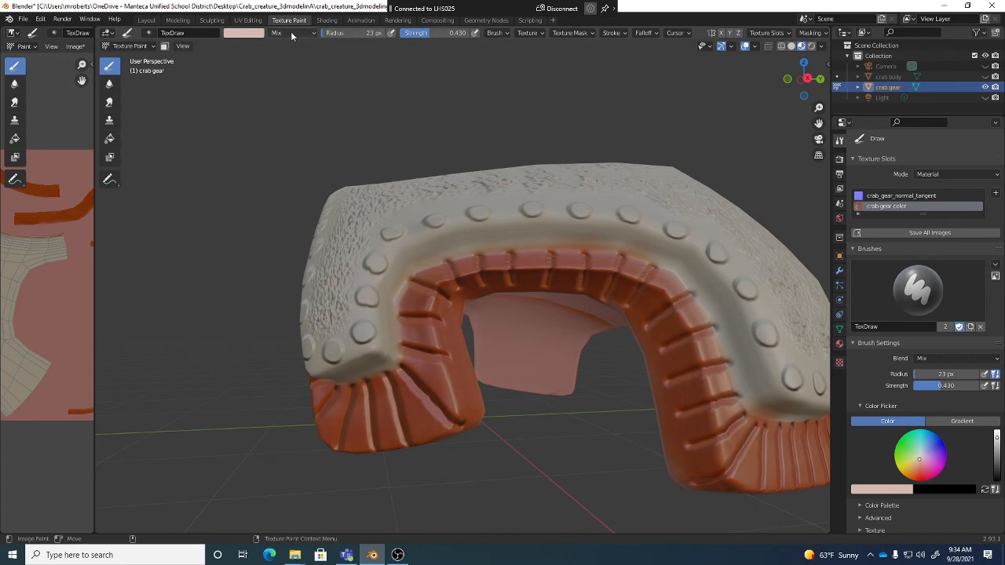
- Switch the brush blending mode to Multiply, lower the strength to 0.393, and darken the pale pink brush color
left_click(289, 33)
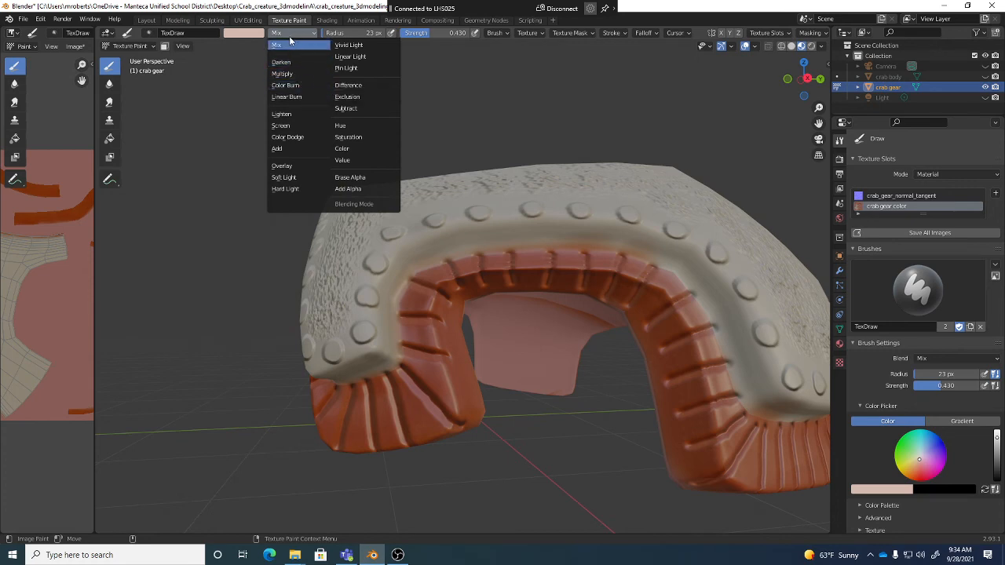
left_click(285, 73)
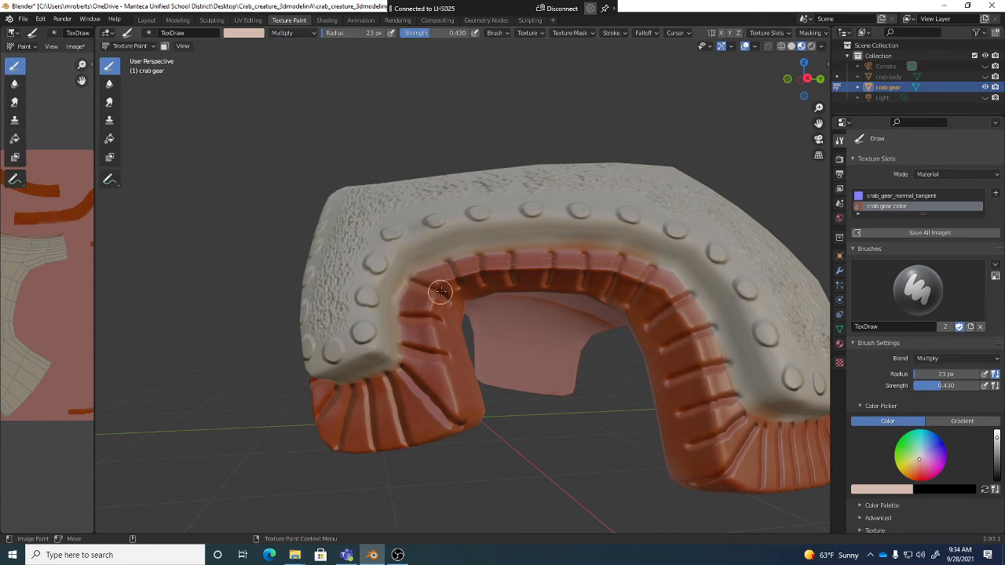
middle_click_drag(440, 292, 428, 256)
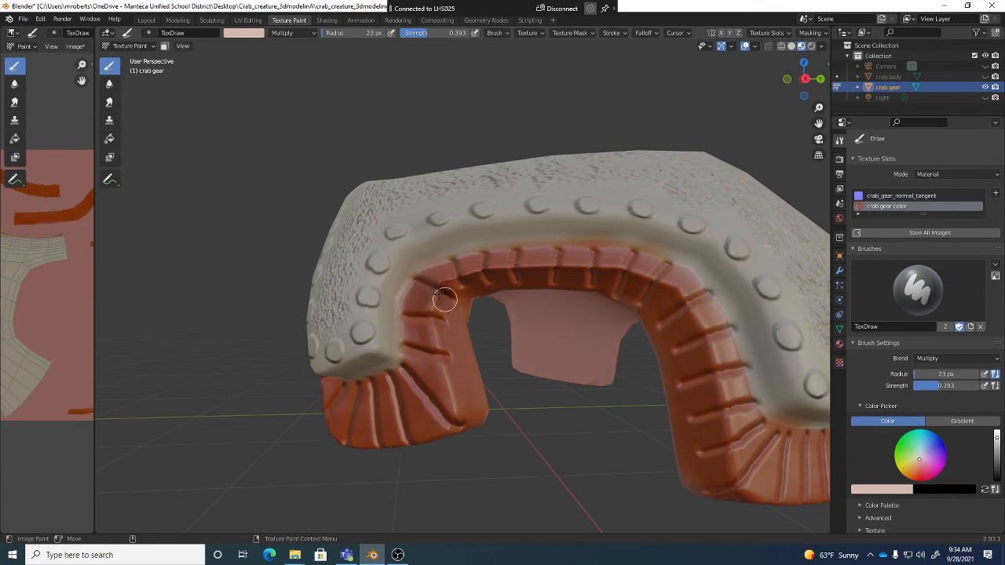
left_click(249, 33)
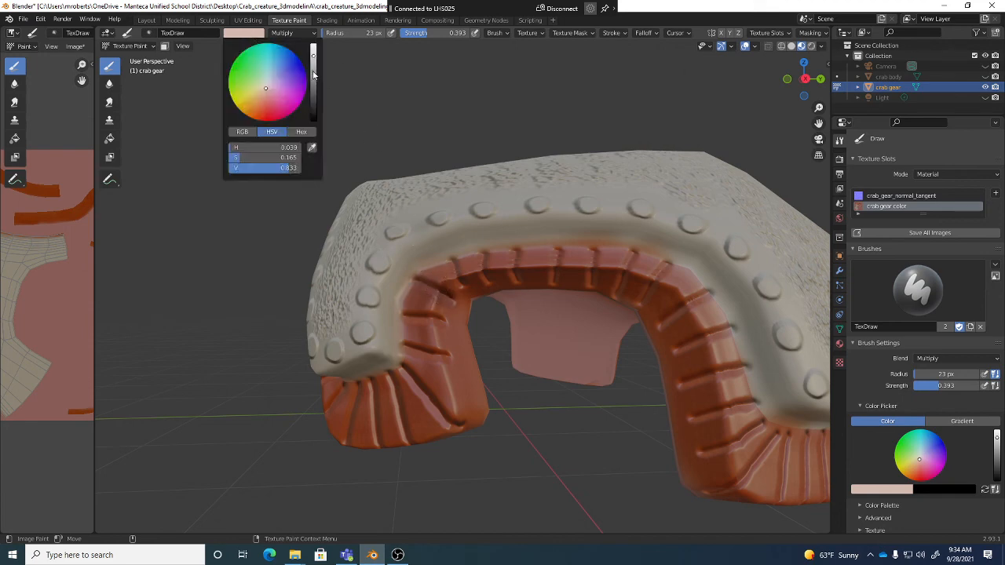
left_click_drag(313, 74, 313, 82)
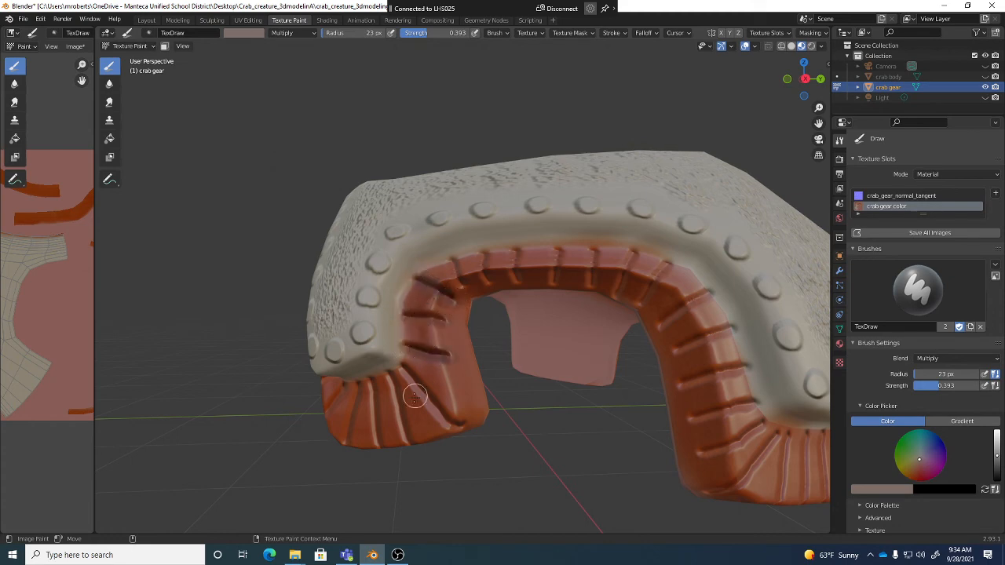
- Paint dark shading into the rib grooves around the gear's corner foot below the side arch
middle_click_drag(414, 396, 404, 377)
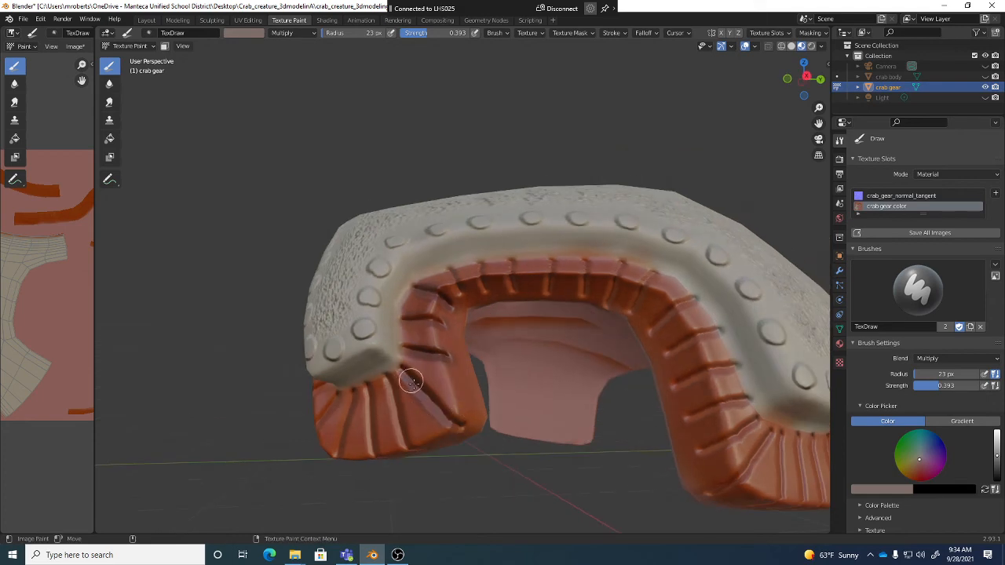
middle_click_drag(461, 423, 486, 323)
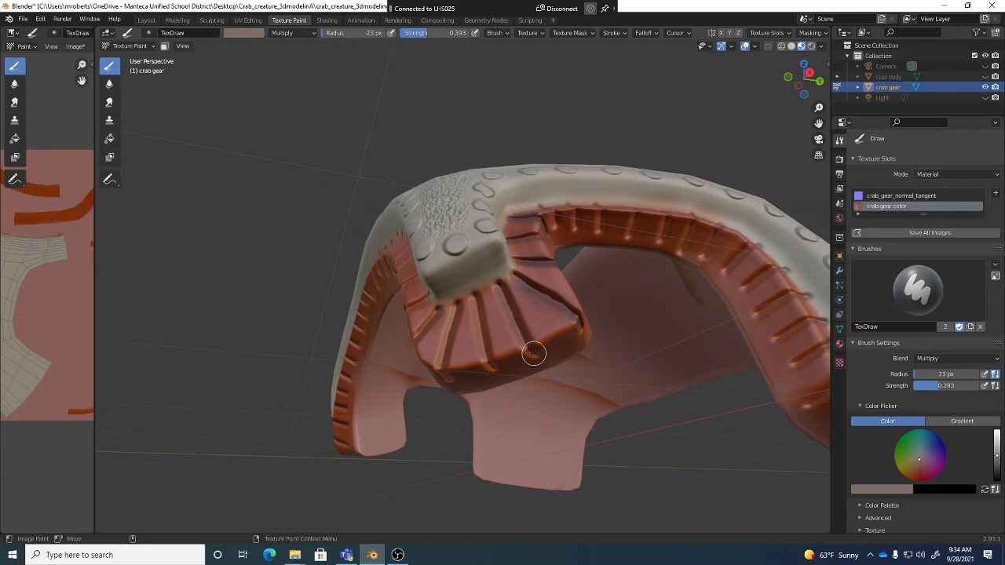
middle_click_drag(531, 348, 475, 303)
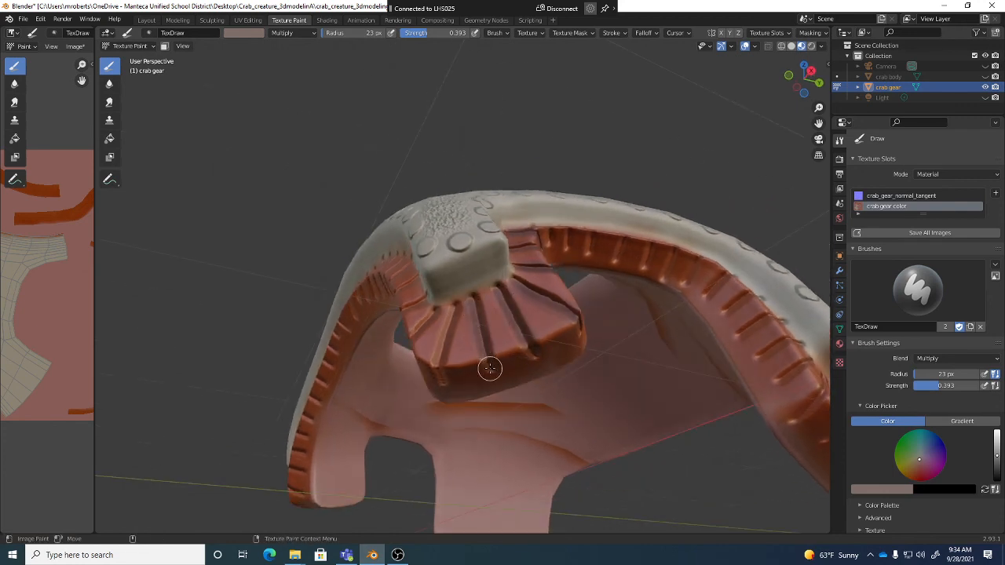
middle_click_drag(490, 368, 457, 310)
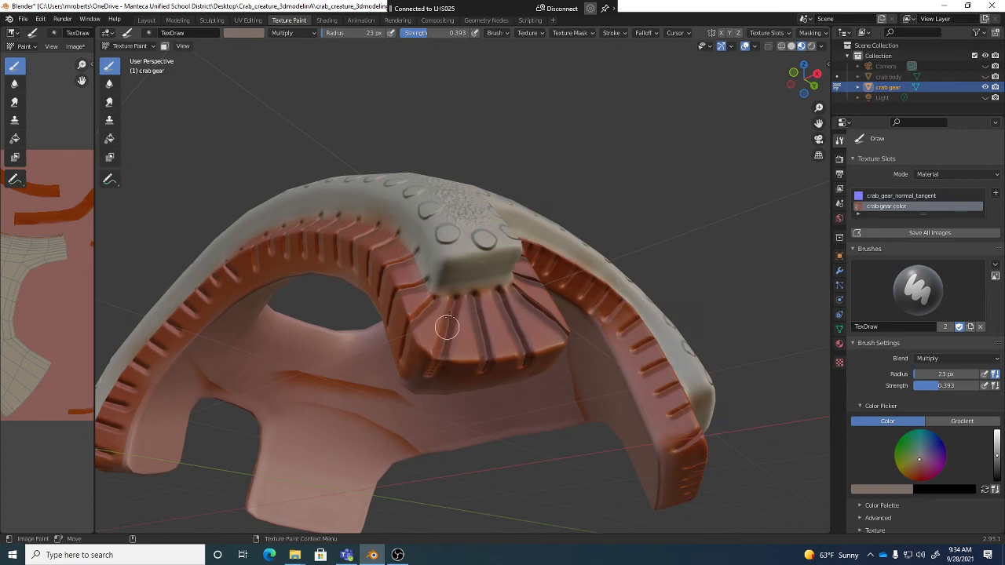
mouse_move(420, 359)
middle_mouse_down()
mouse_move(440, 319)
mouse_move(423, 271)
middle_mouse_up()
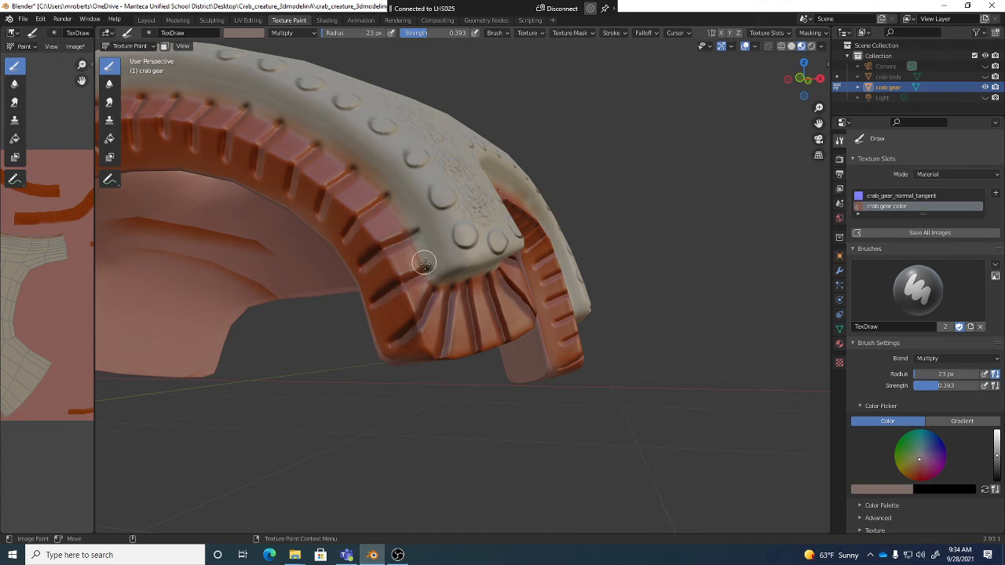
- Paint dark shading into the rib grooves from the corner foot up to the top of the large arch
middle_click_drag(372, 251, 392, 247)
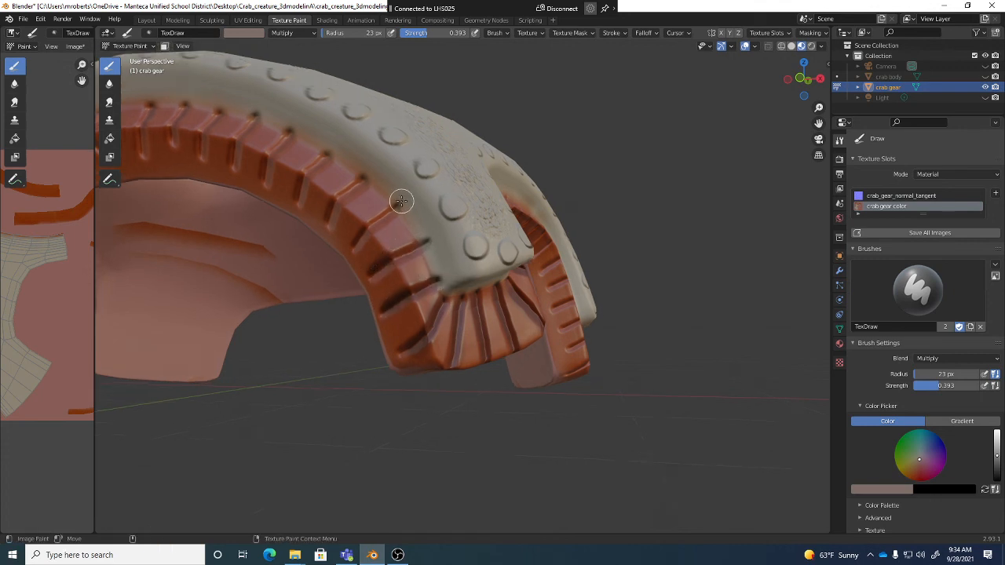
middle_click_drag(399, 204, 355, 202)
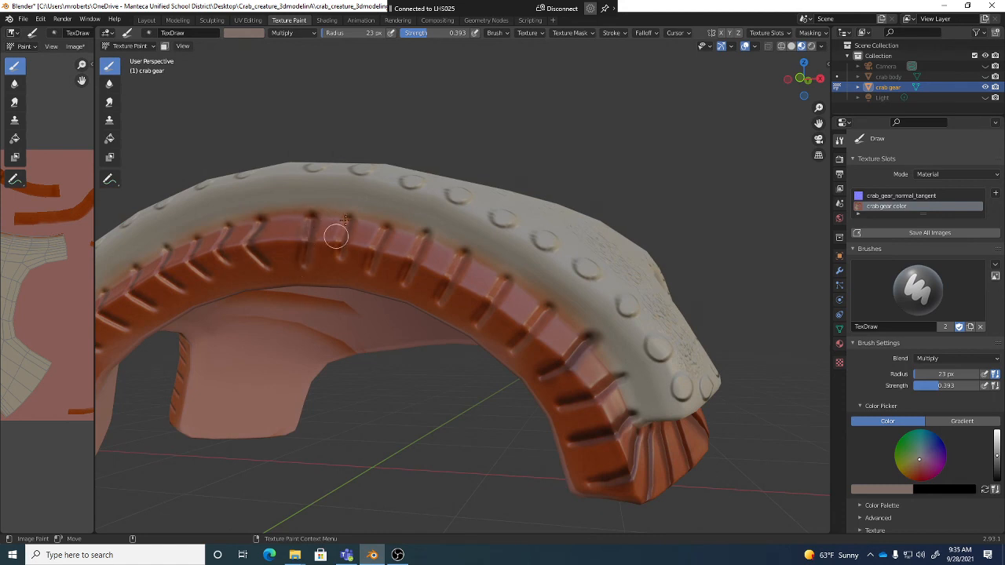
left_click_drag(353, 211, 350, 252)
mouse_move(389, 224)
left_mouse_down()
mouse_move(370, 259)
mouse_move(402, 286)
left_mouse_up()
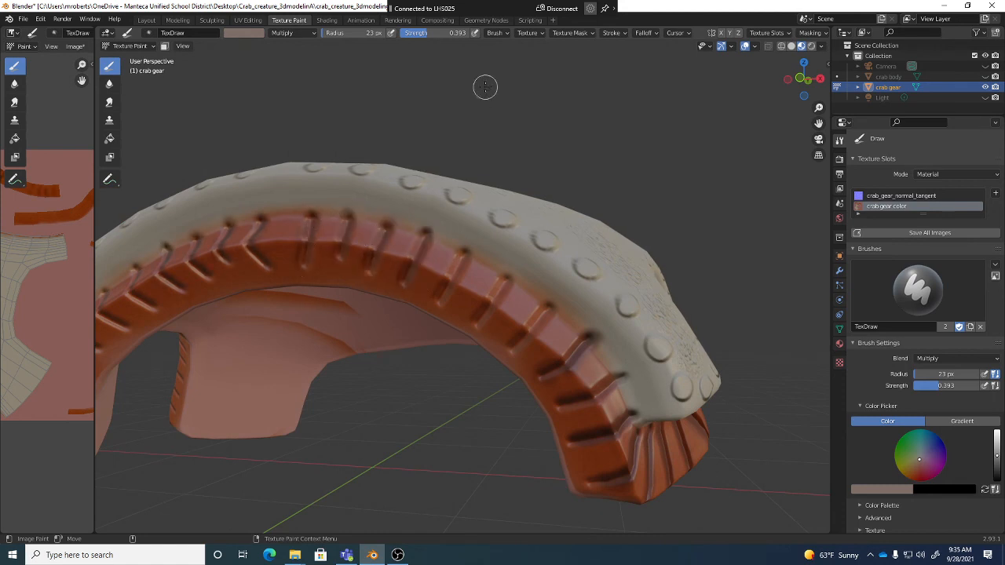
- Set the brush's stroke method to Line and shade three more grooves along the large arch with straight strokes
left_click(610, 34)
left_click(617, 53)
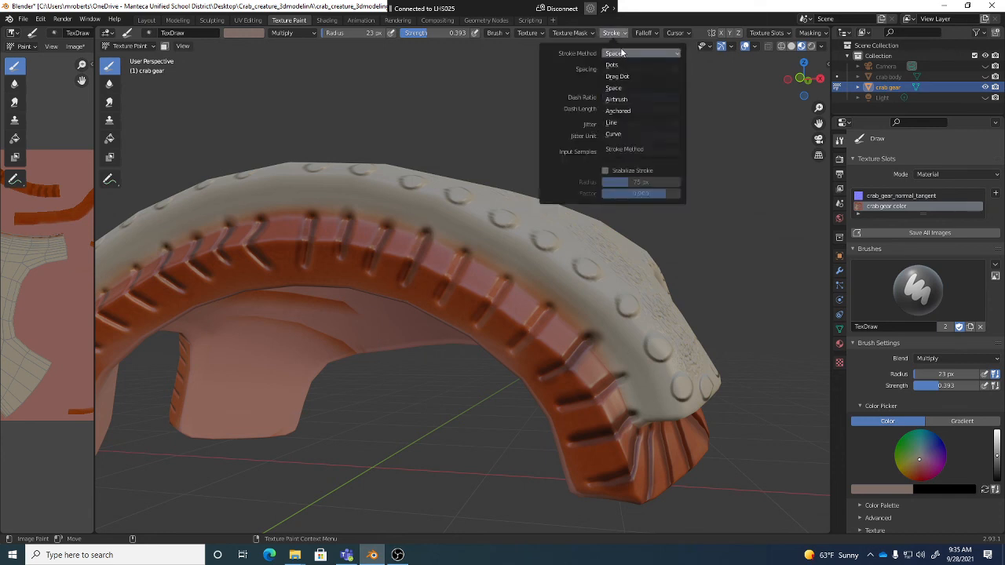
left_click(617, 123)
left_click_drag(463, 255, 445, 293)
left_click_drag(506, 280, 476, 323)
left_click_drag(548, 308, 511, 348)
left_click(610, 33)
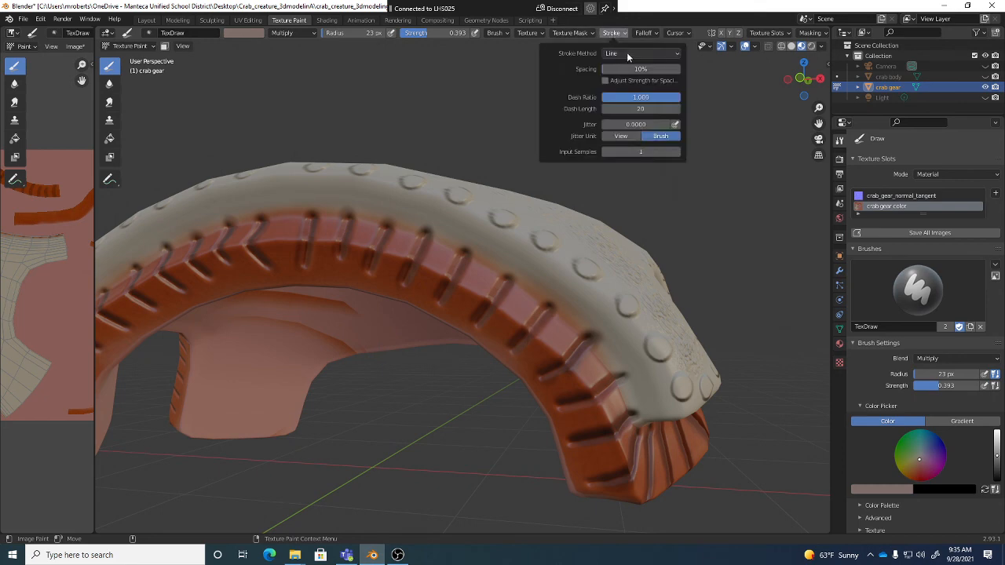
- Shade the rib grooves across the top of the side arch with straight dark line strokes
middle_click_drag(628, 336, 615, 221)
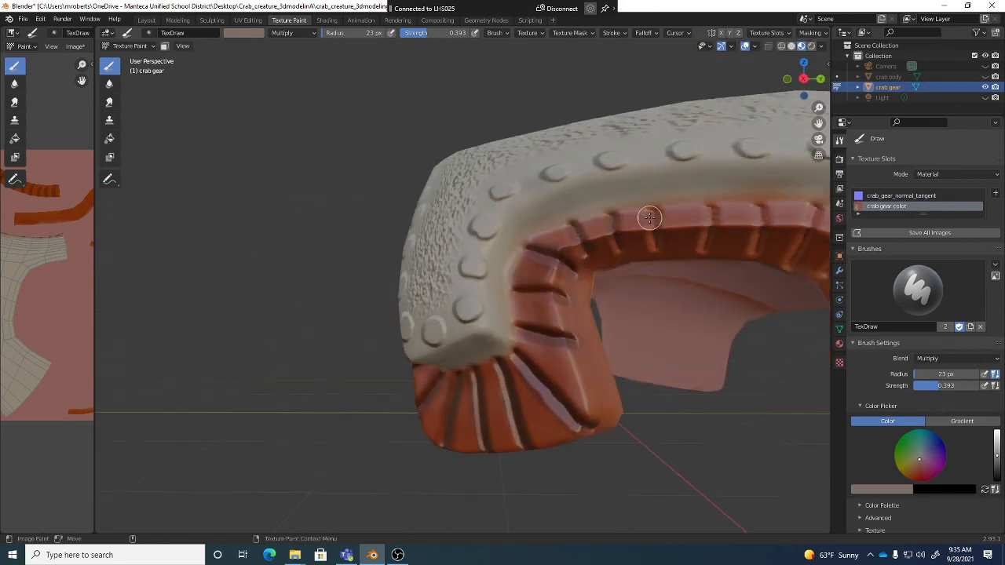
middle_click_drag(684, 242, 671, 183)
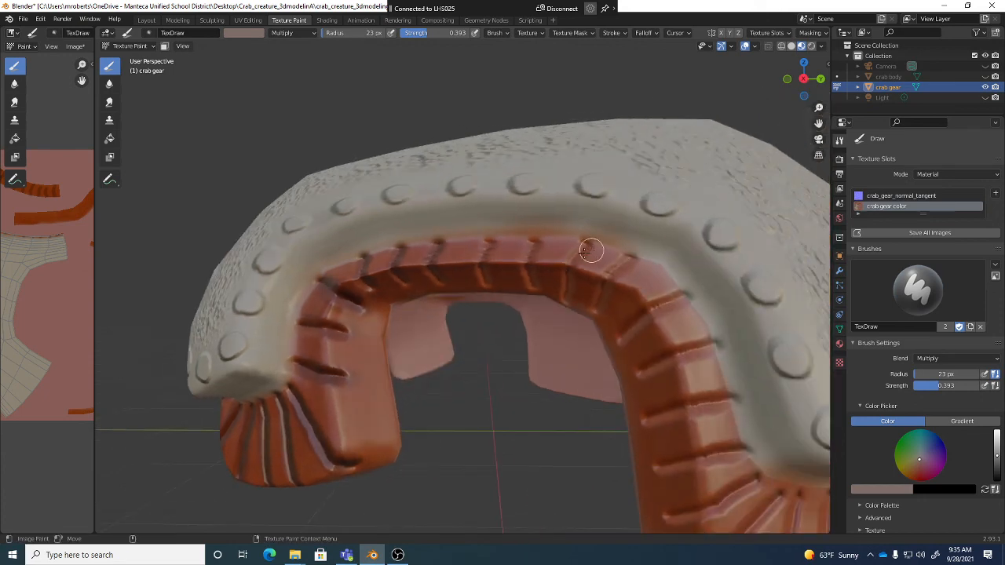
middle_click_drag(591, 249, 498, 254)
left_click_drag(492, 243, 479, 292)
left_click_drag(533, 241, 526, 281)
middle_click_drag(580, 269, 580, 248)
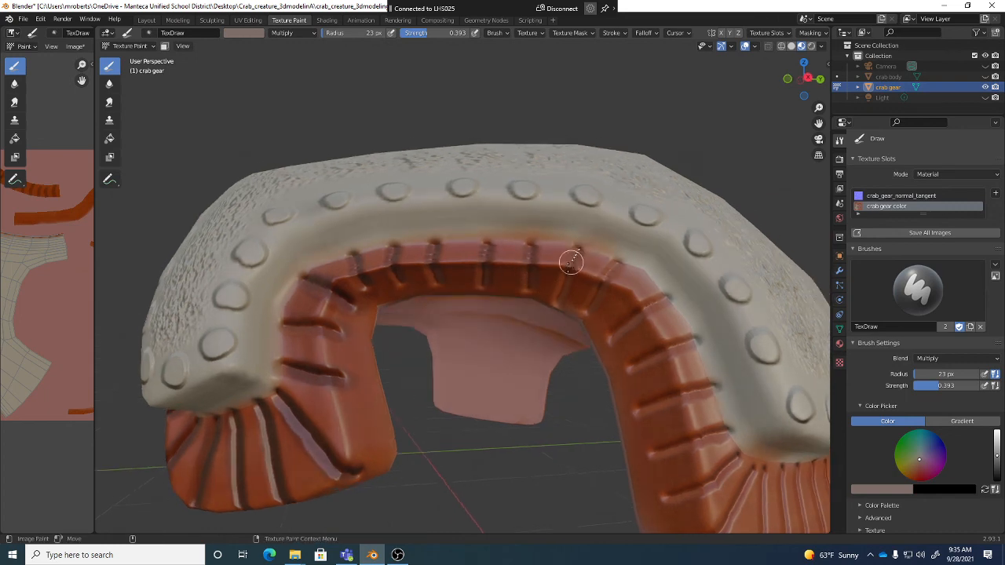
mouse_move(577, 253)
left_mouse_down()
mouse_move(559, 290)
mouse_move(574, 290)
left_mouse_up()
left_click_drag(618, 263, 587, 307)
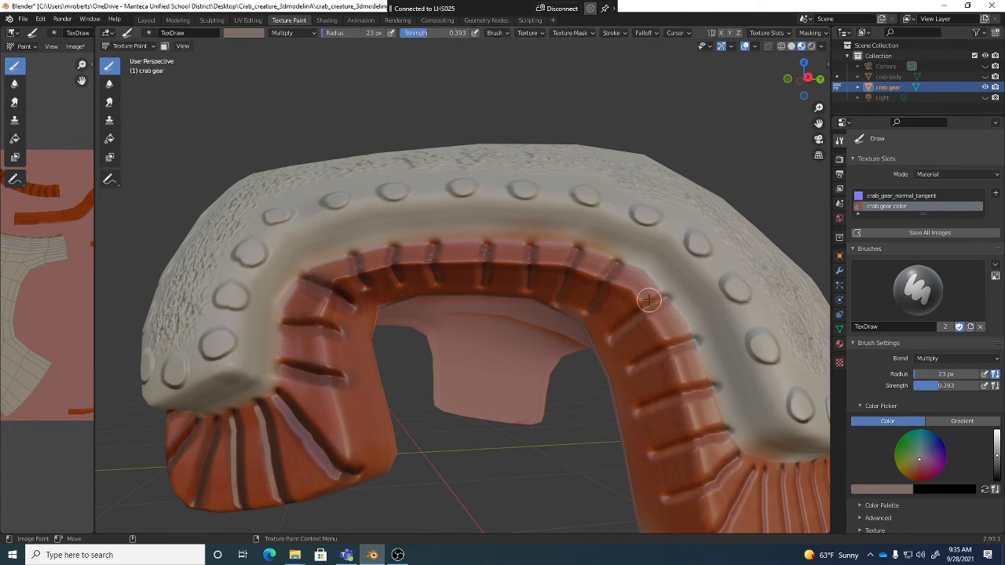
- Shade the rib grooves down the side arch's other leg with straight dark line strokes
left_click(534, 31)
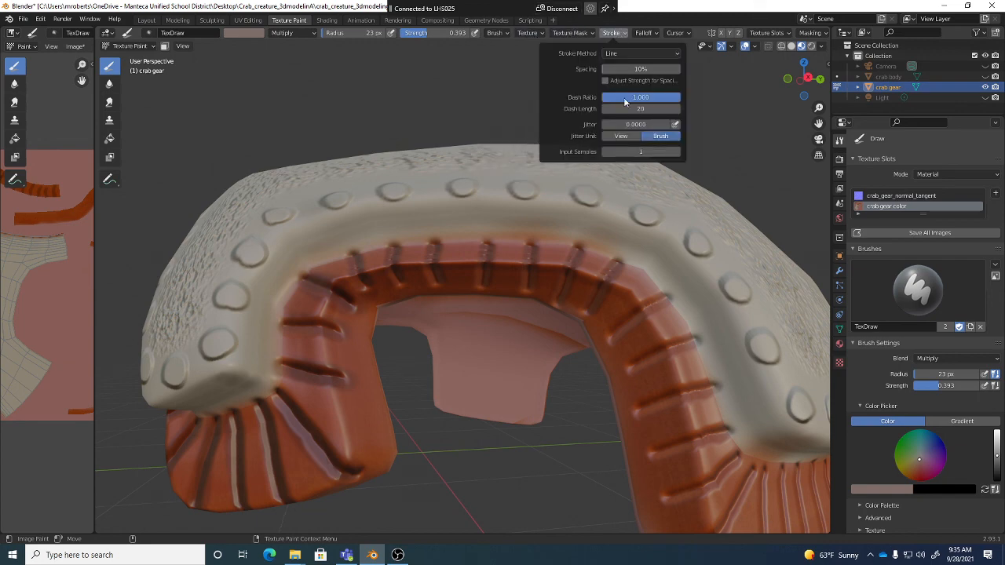
mouse_move(616, 323)
left_mouse_down("alt")
mouse_move(639, 325)
mouse_move(641, 310)
mouse_move(617, 329)
left_mouse_up("alt")
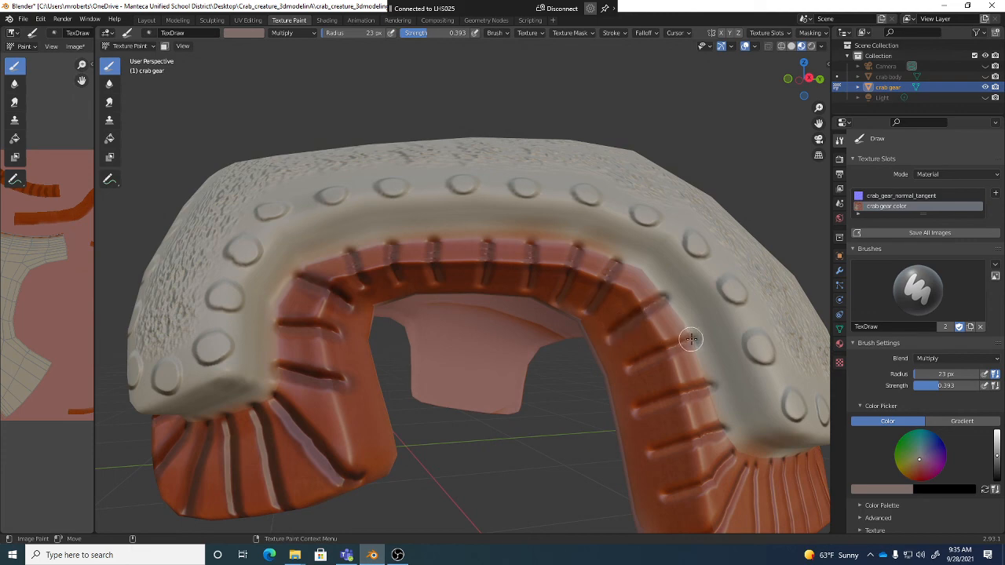
left_click_drag(630, 366, 664, 343, "alt")
mouse_move(698, 312)
left_mouse_down()
mouse_move(625, 339)
mouse_move(697, 358)
mouse_move(693, 401)
mouse_move(658, 421)
left_mouse_up()
middle_click_drag(658, 421, 653, 408)
- Draw dark straight lines over the fanned grooves of the side arch's second foot, from one corner to the other
left_click_drag(652, 407, 471, 197, "alt")
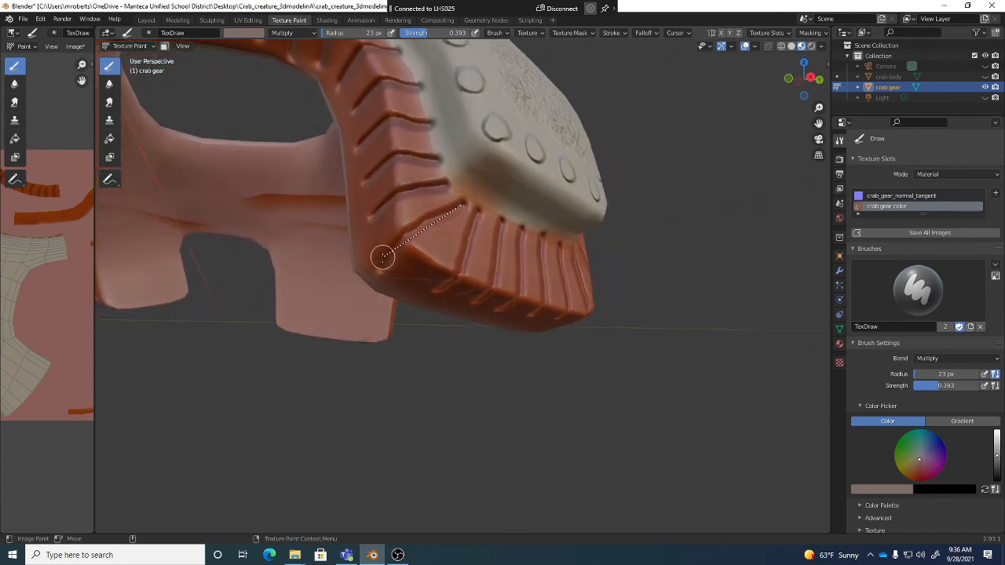
mouse_move(507, 269)
left_mouse_down("alt")
mouse_move(485, 233)
mouse_move(452, 293)
left_mouse_up("alt")
left_click_drag(529, 232, 503, 307)
left_click_drag(503, 307, 460, 312, "alt")
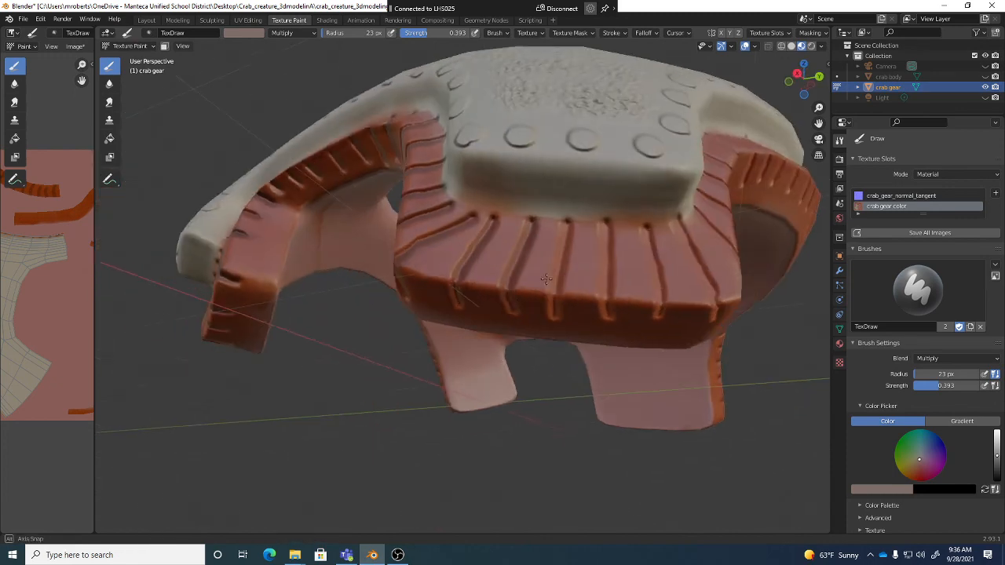
scroll(510, 290, "down", 2)
left_click_drag(562, 240, 551, 292)
mouse_move(552, 292)
left_mouse_down("alt")
mouse_move(588, 265)
mouse_move(583, 248)
mouse_move(581, 292)
left_mouse_up("alt")
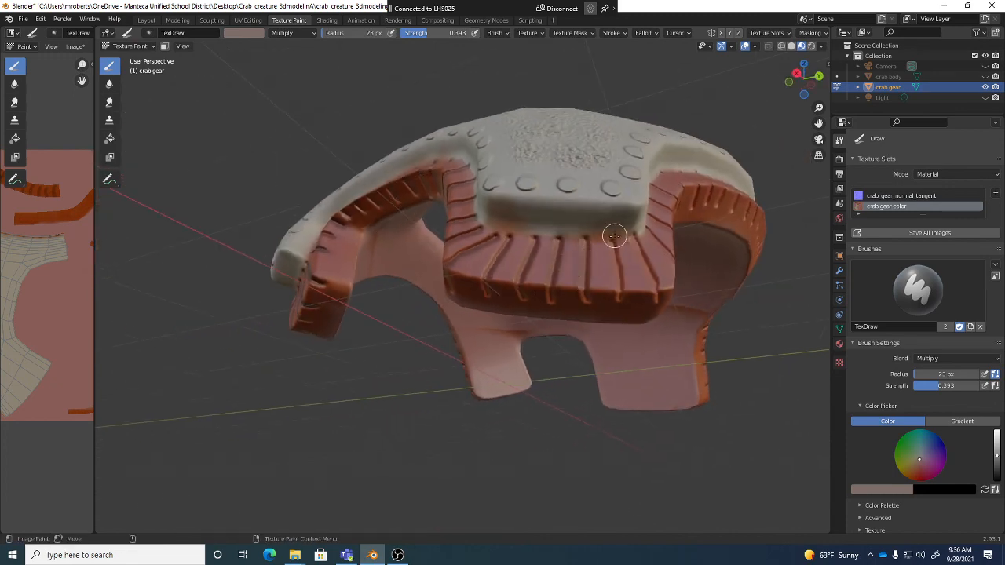
left_click_drag(615, 236, 618, 292)
mouse_move(618, 291)
left_mouse_down("alt")
mouse_move(636, 283)
mouse_move(616, 275)
left_mouse_up("alt")
mouse_move(633, 236)
left_mouse_down()
mouse_move(659, 284)
mouse_move(627, 261)
left_mouse_up()
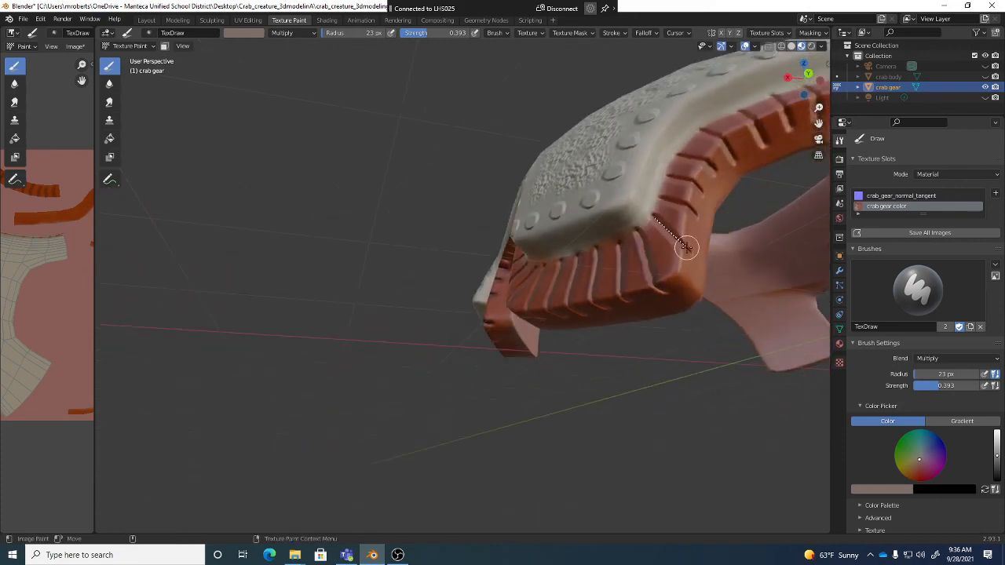
- Shade the grooves from the second foot onto the rising part of the opposite large arch with straight strokes
mouse_move(688, 228)
left_mouse_down("alt")
mouse_move(471, 270)
mouse_move(489, 250)
mouse_move(509, 266)
mouse_move(520, 239)
left_mouse_up("alt")
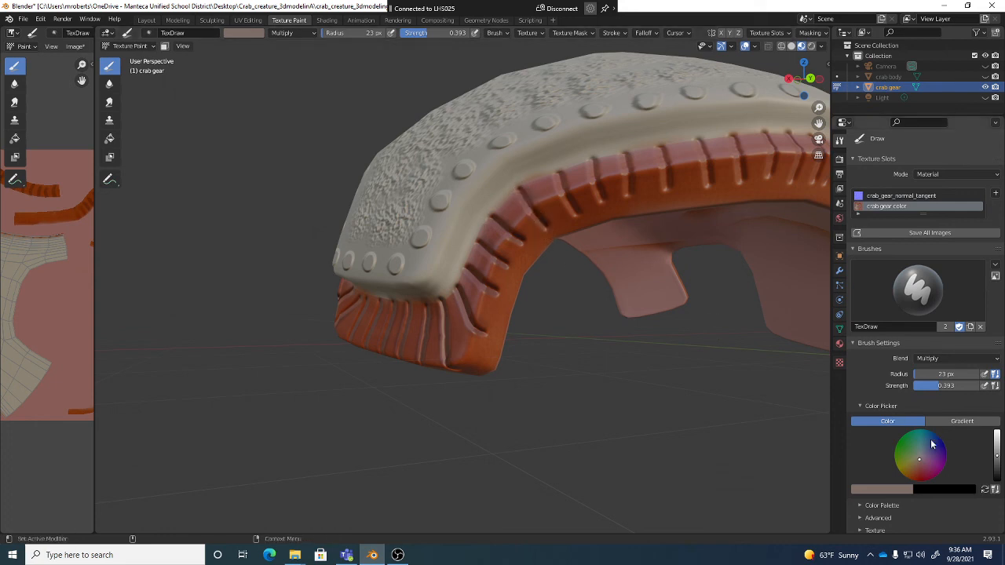
middle_click_drag(707, 305, 565, 183)
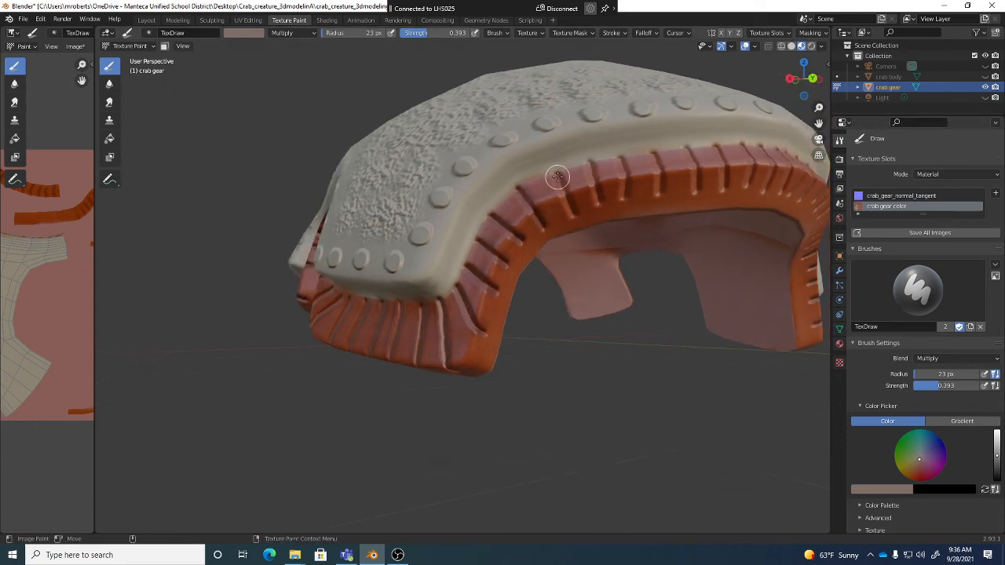
left_click_drag(557, 176, 568, 213)
left_click_drag(593, 163, 602, 201)
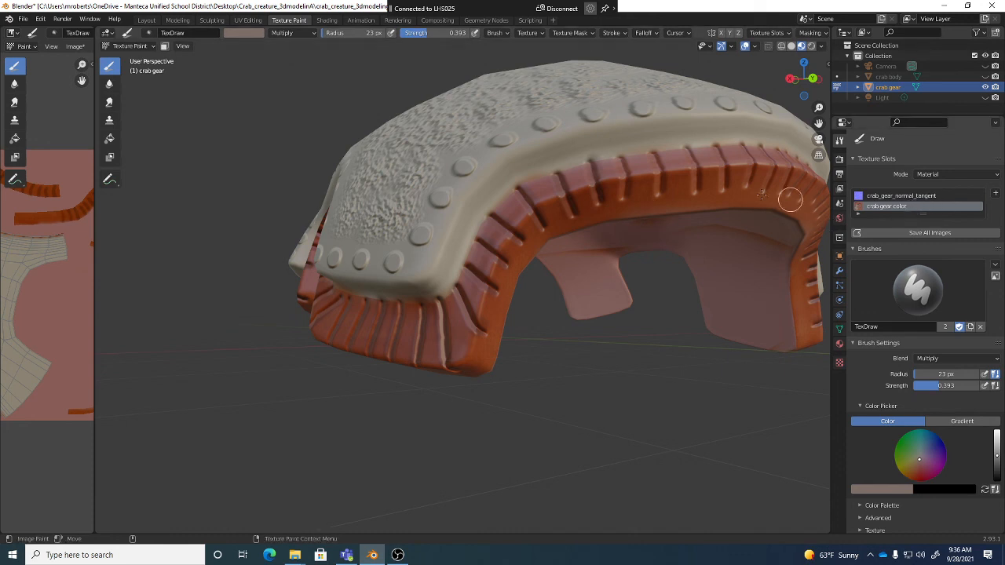
left_click_drag(625, 190, 625, 191)
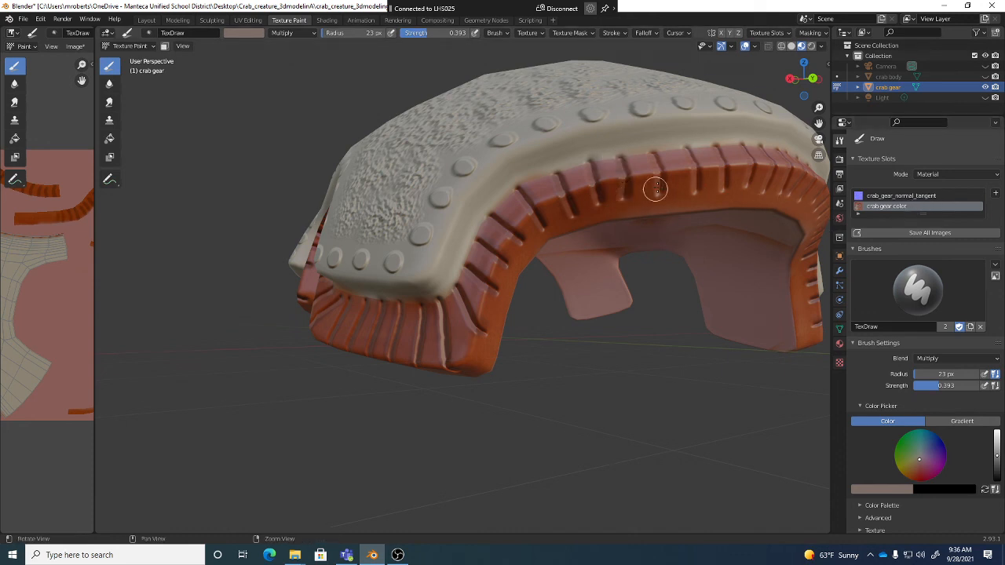
middle_click_drag(653, 188, 651, 152)
left_click_drag(656, 149, 666, 188)
- Continue the dark groove lines across the top of the opposite large arch and check the shaded trim
middle_click_drag(666, 188, 640, 188)
left_click_drag(561, 172, 565, 202)
left_click_drag(591, 154, 599, 198)
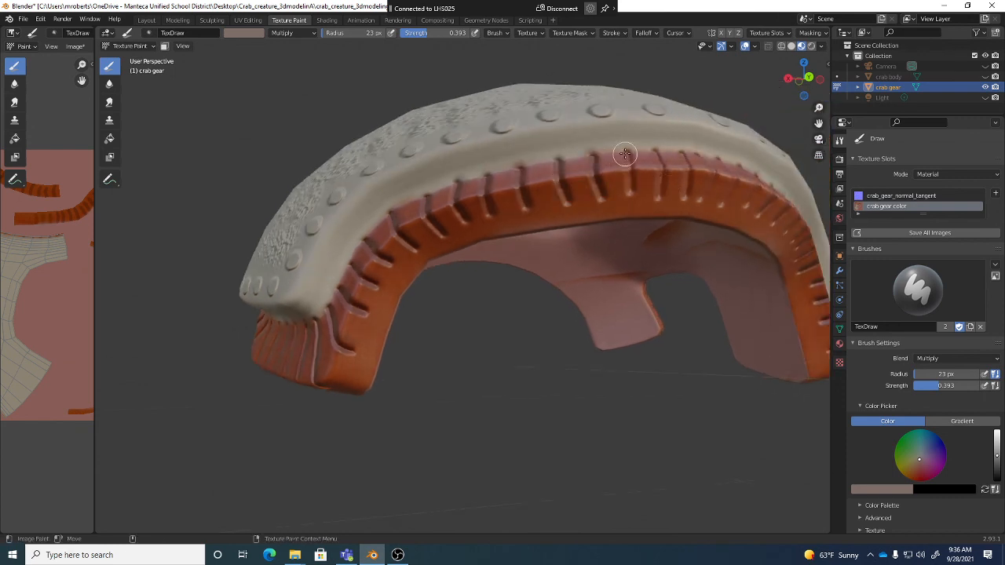
left_click_drag(625, 153, 632, 189)
left_click_drag(655, 150, 659, 199)
middle_click_drag(659, 199, 698, 206)
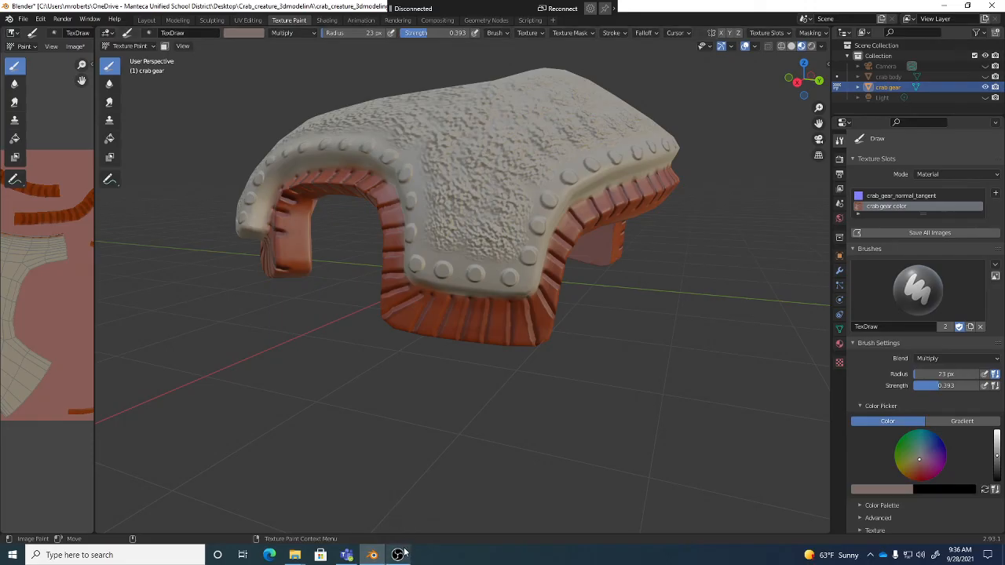
left_click(398, 555)
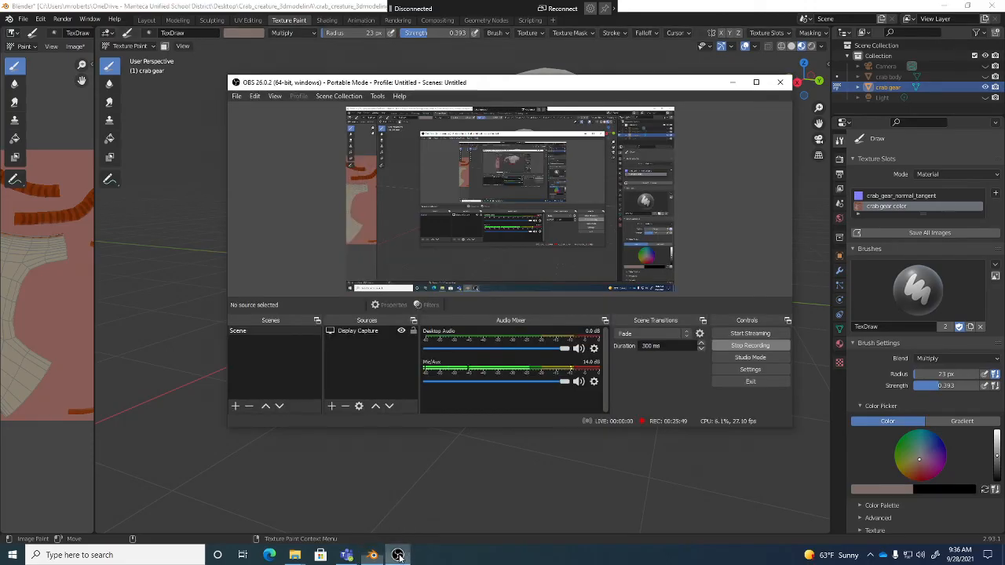